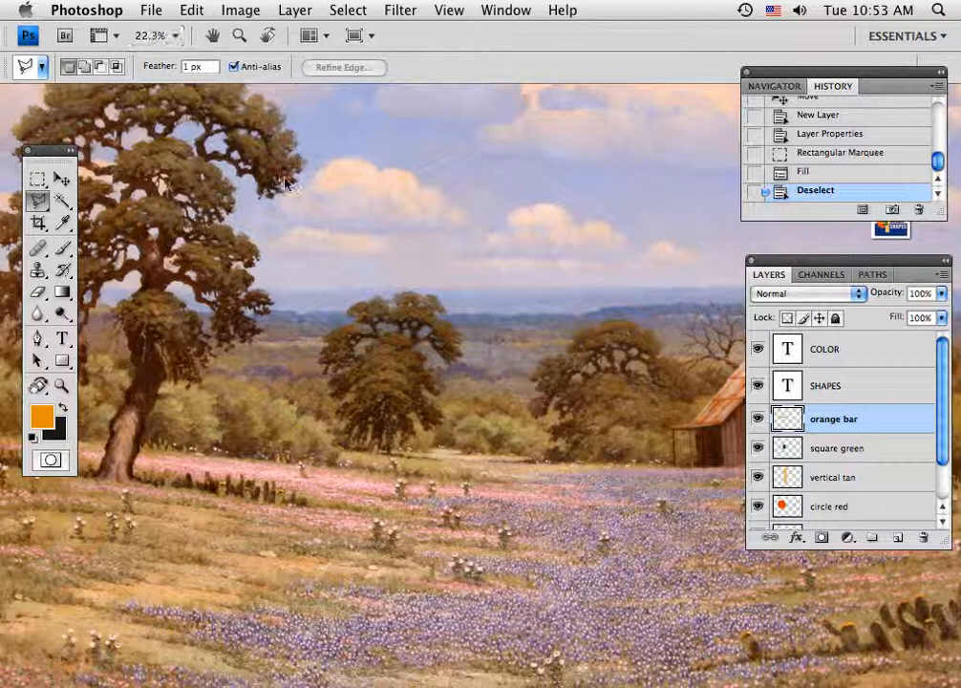
- Start a new document measured in inches, with a width of 7 and a height of 5
{"action": "left_click", "coordinate": [151, 11]}
{"action": "left_click", "coordinate": [161, 33]}
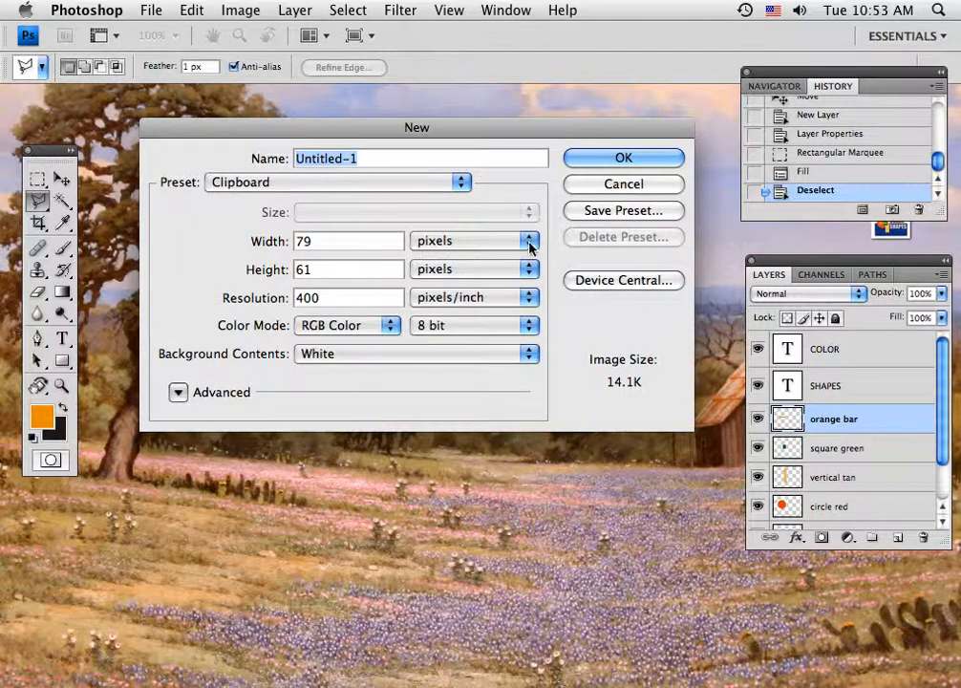
{"action": "left_click", "coordinate": [529, 244]}
{"action": "left_click", "coordinate": [504, 257]}
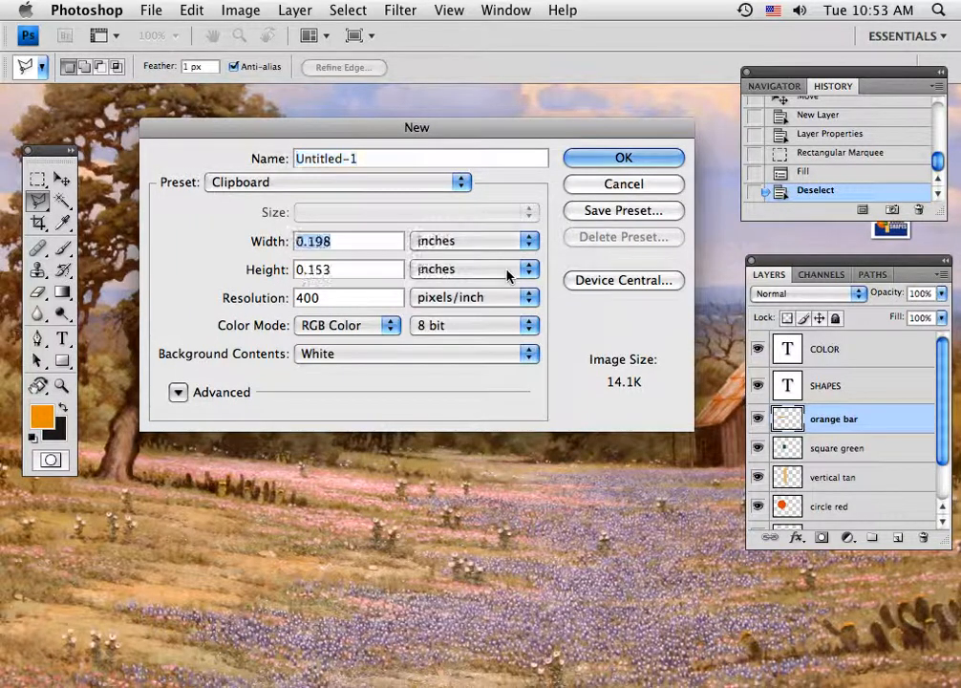
{"action": "left_click_drag", "start_coordinate": [273, 247], "coordinate": [270, 246]}
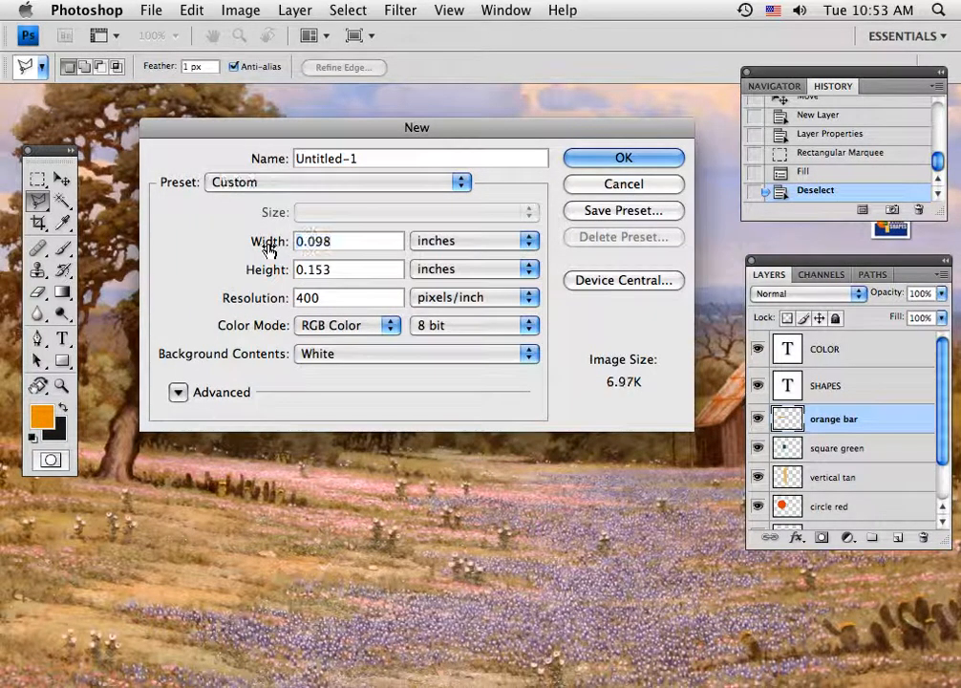
{"action": "type", "text": "7"}
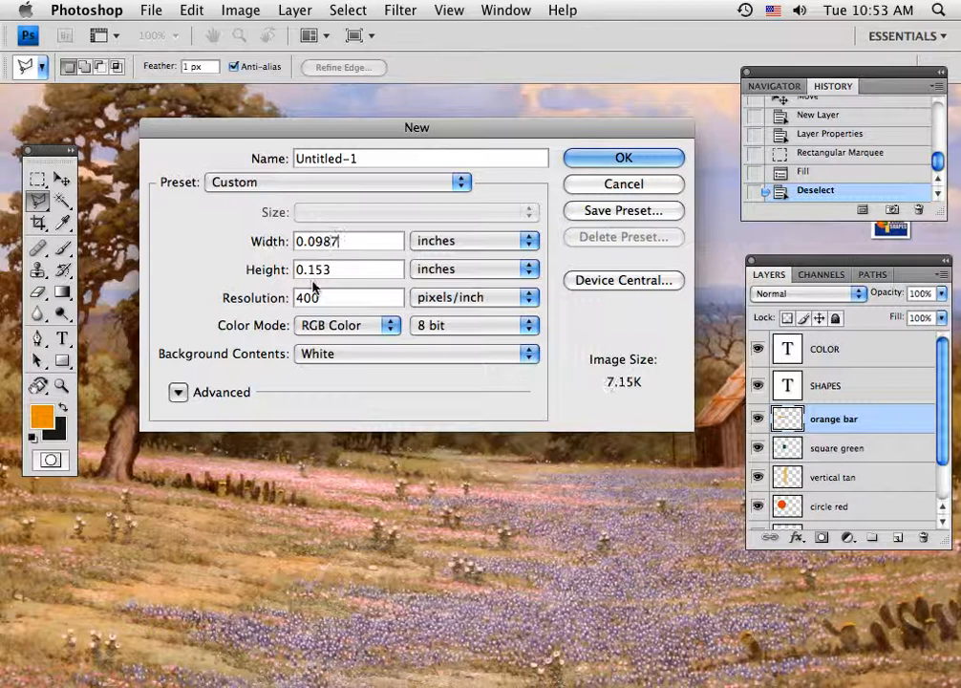
{"action": "left_click", "coordinate": [271, 245]}
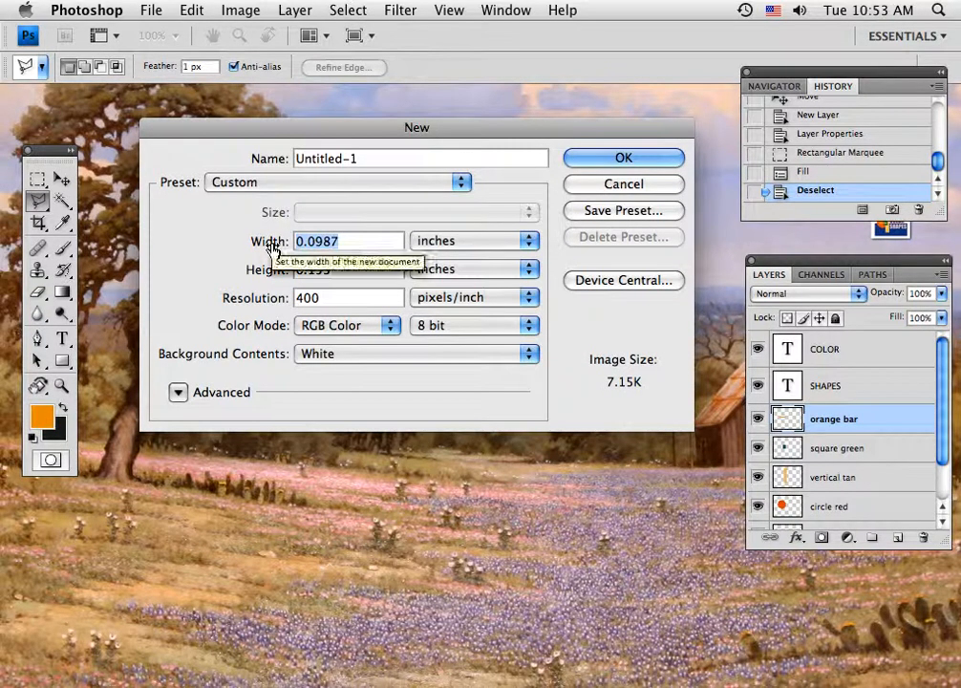
{"action": "type", "text": "7"}
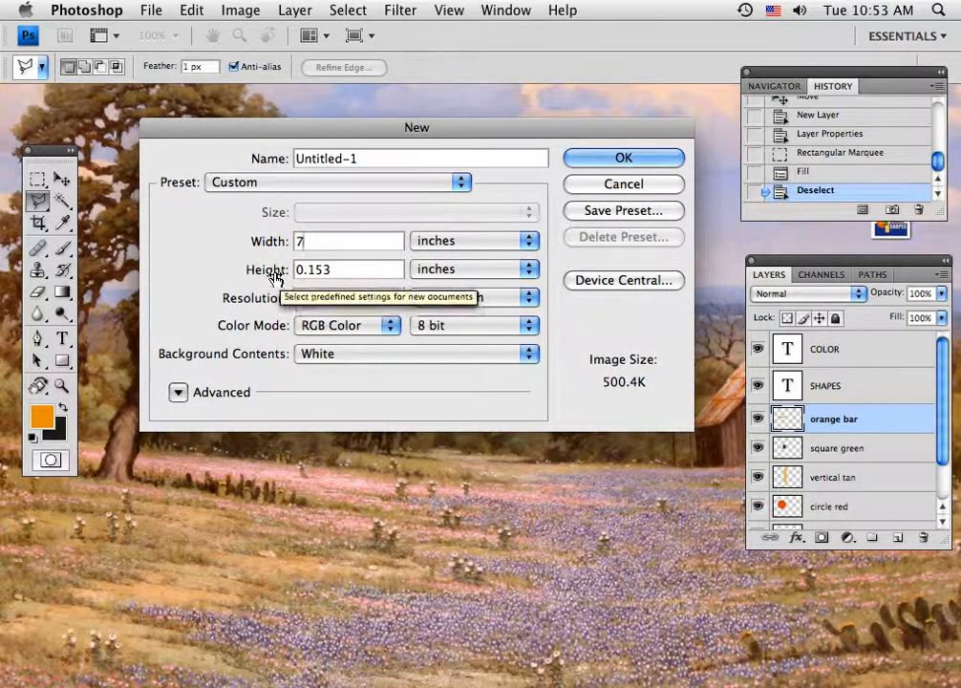
{"action": "left_click", "coordinate": [297, 271]}
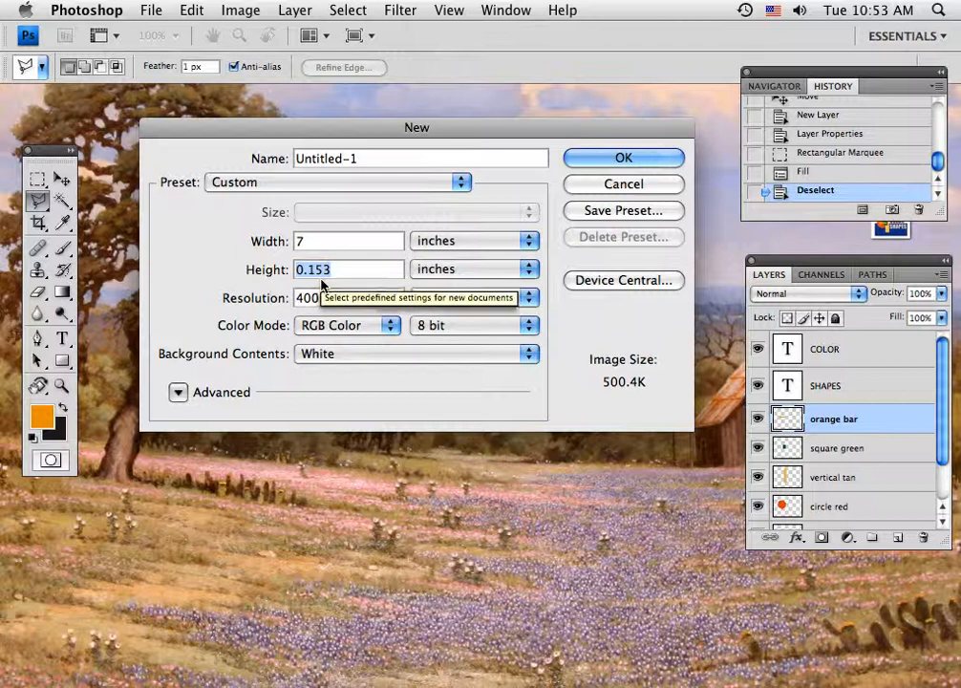
{"action": "type", "text": "5"}
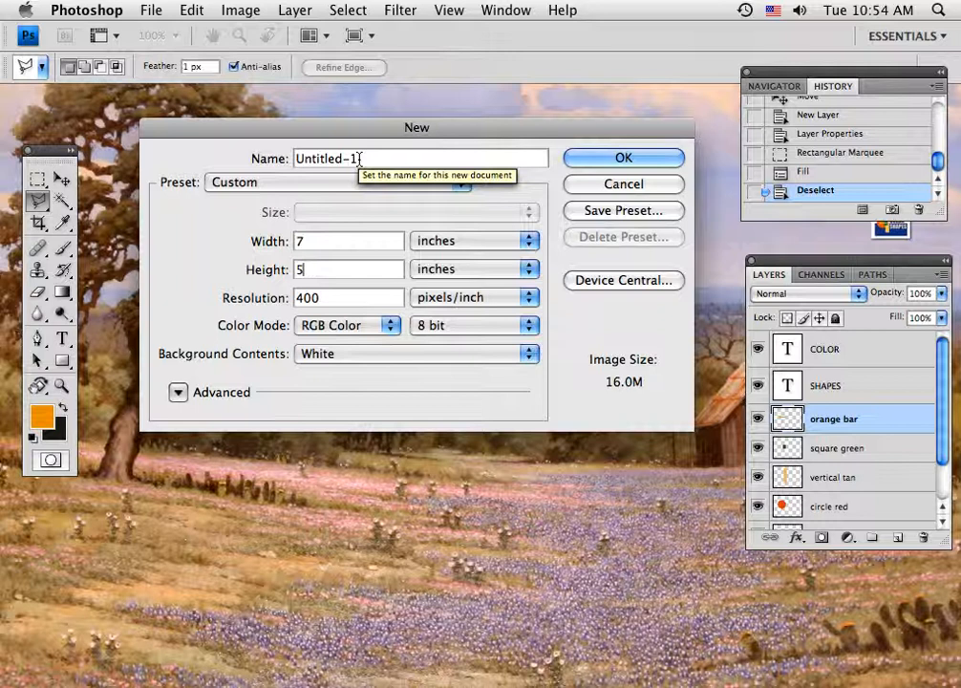
- Name the new document "shapes on layers" and create it
{"action": "left_click_drag", "start_coordinate": [358, 158], "coordinate": [279, 159]}
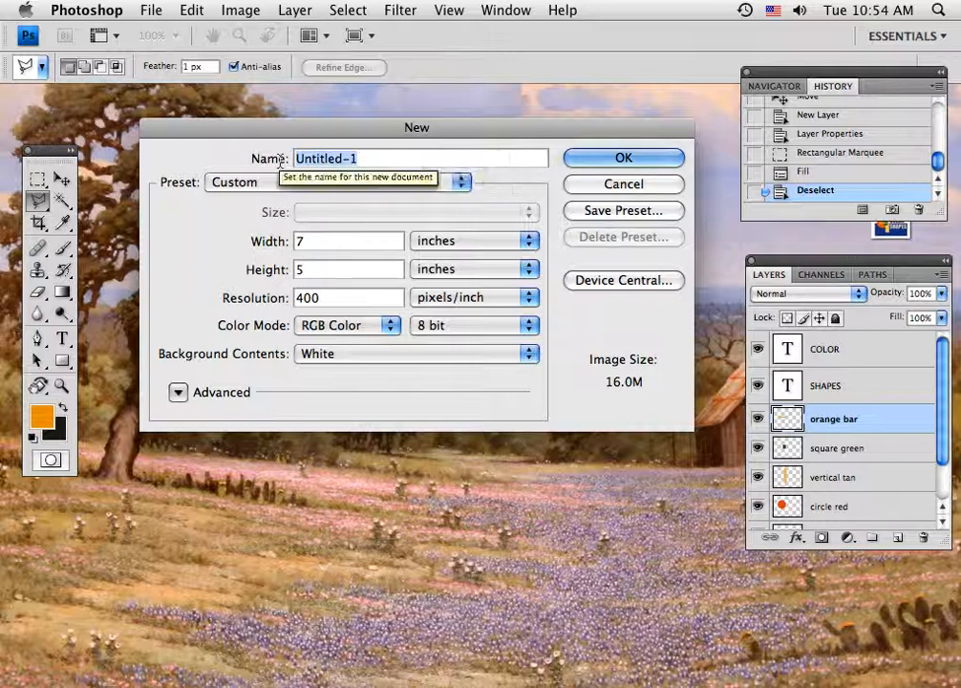
{"action": "type", "text": "shapes o"}
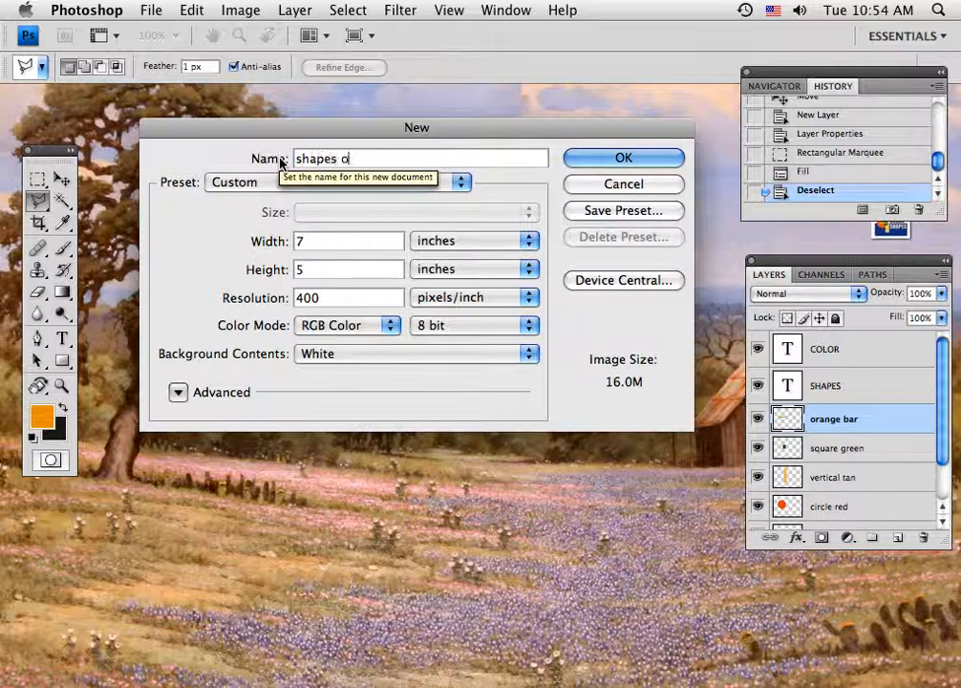
{"action": "type", "text": "n layers"}
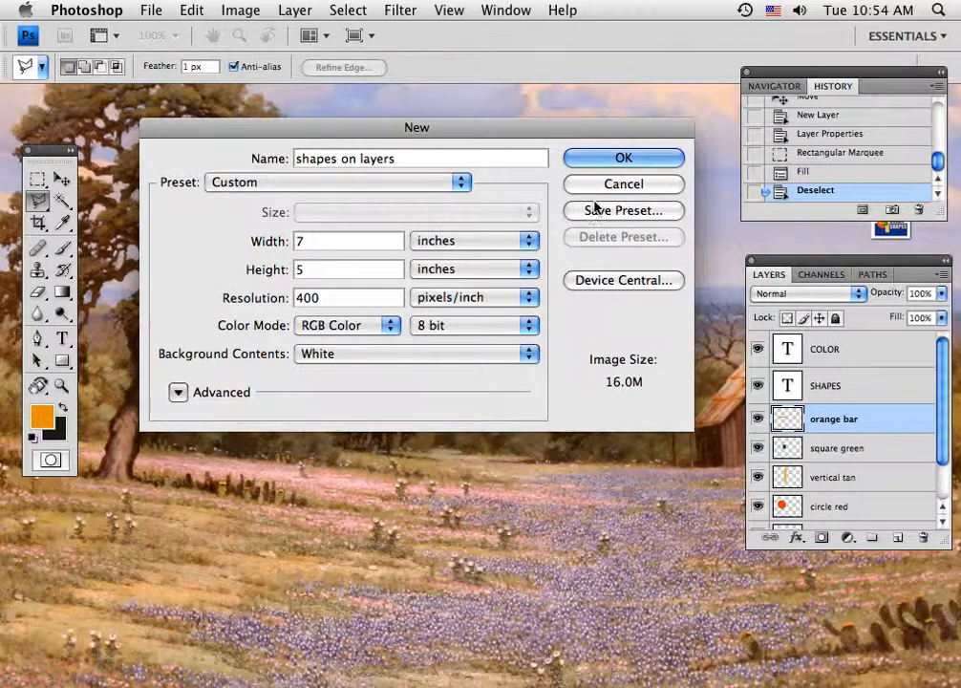
{"action": "left_click", "coordinate": [596, 168]}
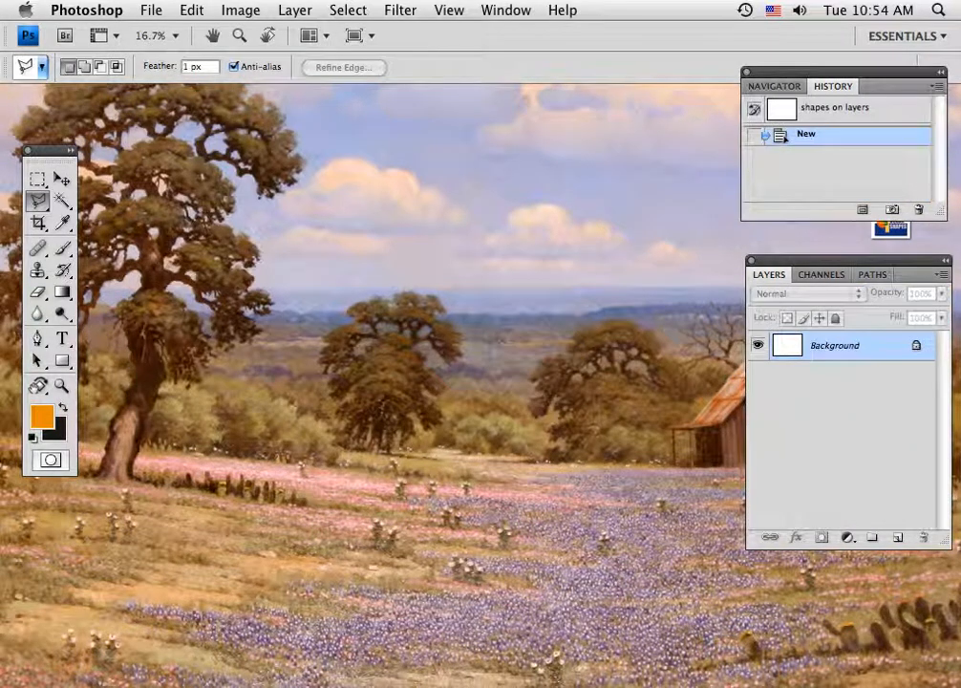
- Reposition the document window so its title bar is fully visible, and enlarge the canvas view to about 22.3%
{"action": "left_click_drag", "start_coordinate": [960, 258], "coordinate": [27, 95]}
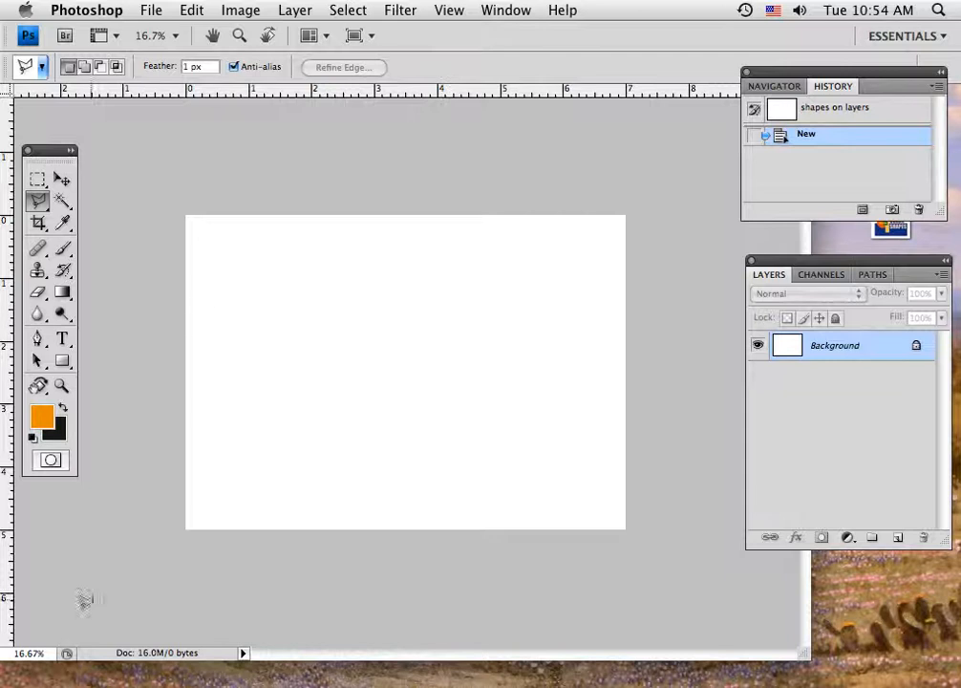
{"action": "left_click", "coordinate": [16, 684]}
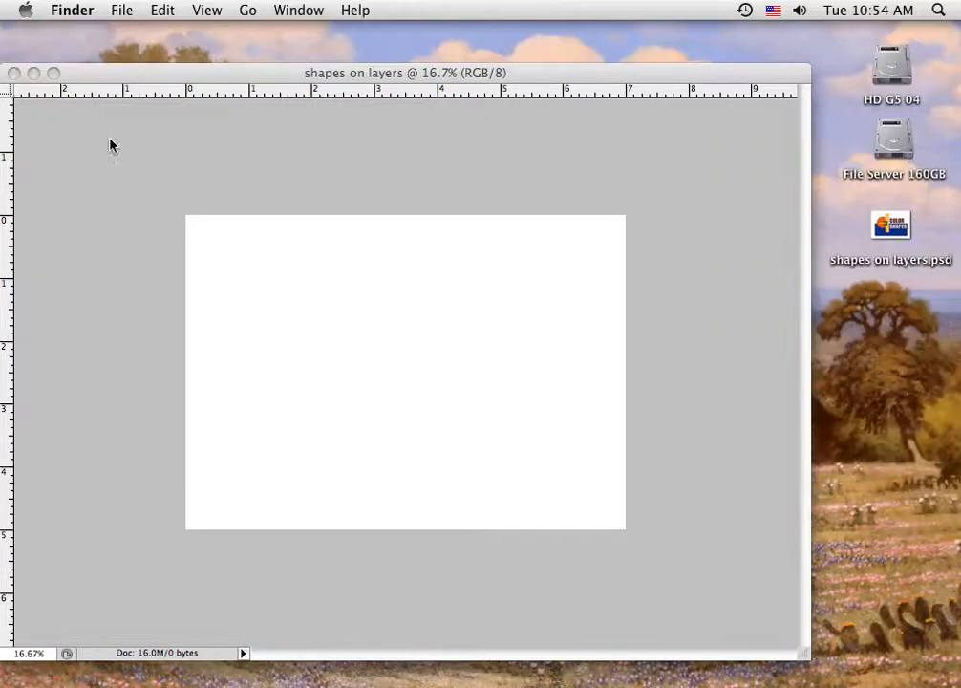
{"action": "left_click", "coordinate": [125, 85]}
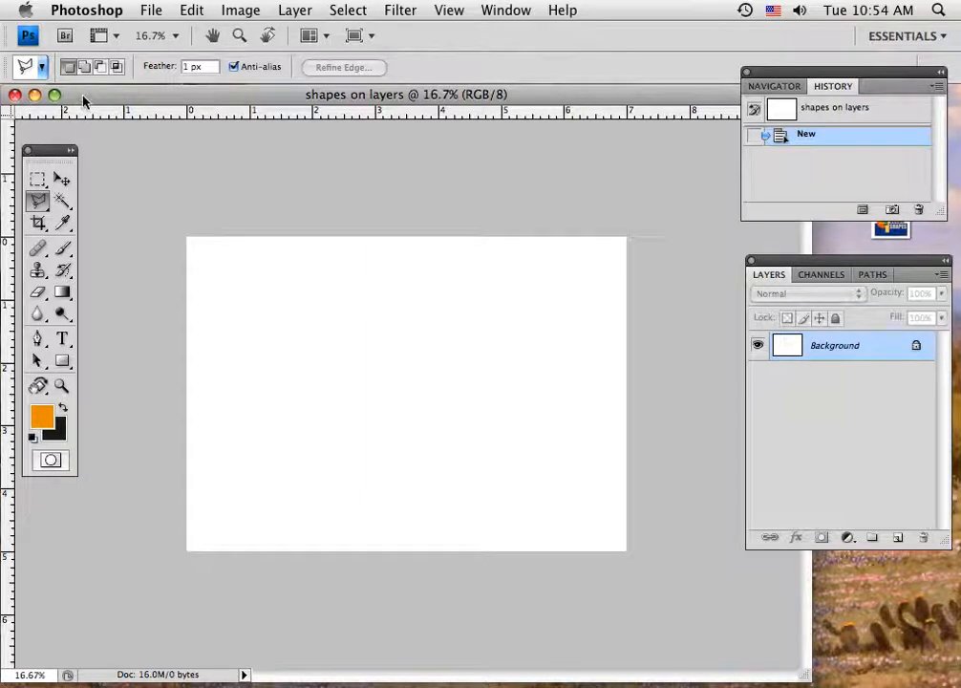
{"action": "left_click_drag", "start_coordinate": [83, 97], "coordinate": [88, 94]}
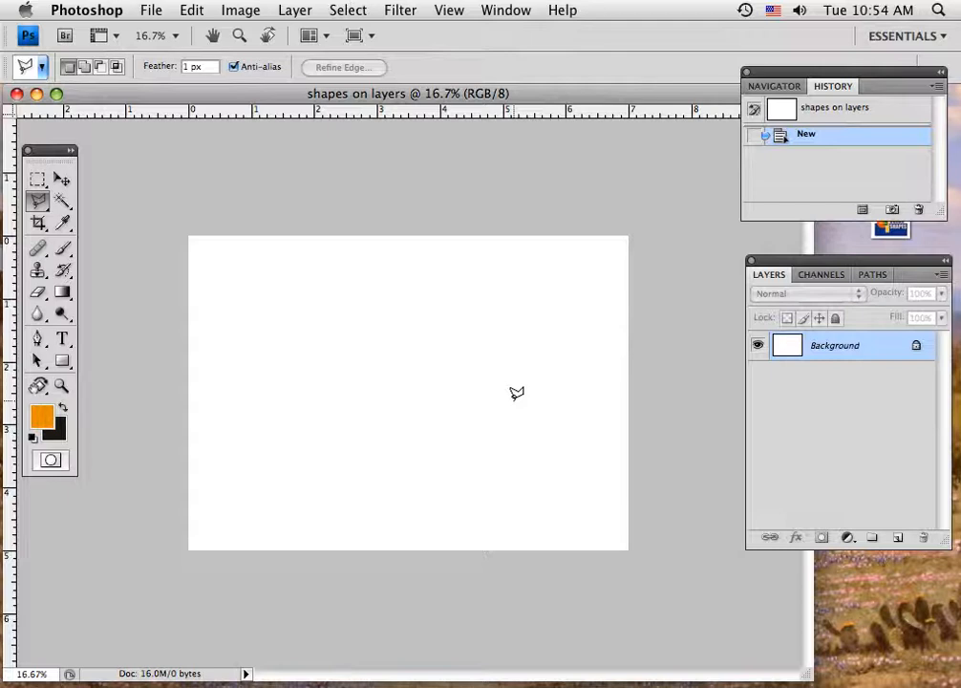
{"action": "left_click", "coordinate": [781, 86]}
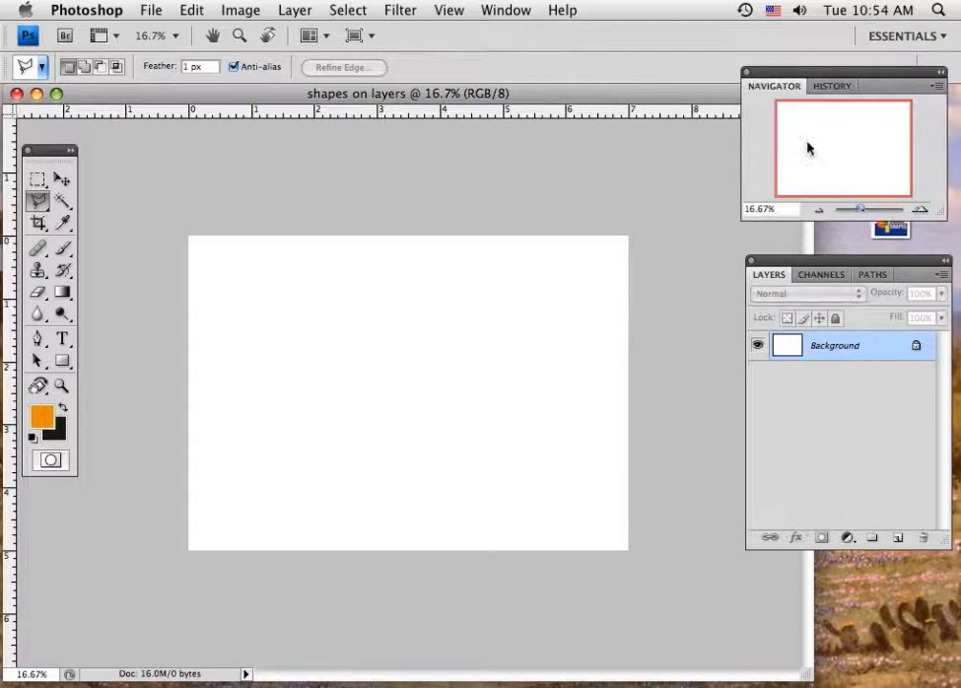
{"action": "left_click_drag", "start_coordinate": [861, 210], "coordinate": [863, 211]}
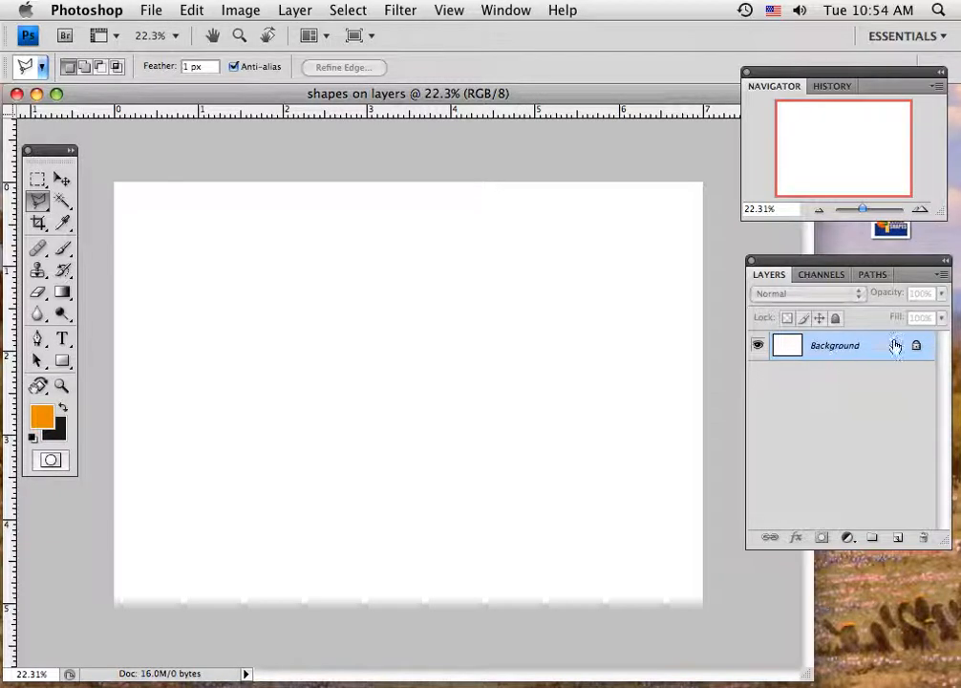
- Convert the locked Background into a regular layer named "white back"
{"action": "double_click", "coordinate": [827, 352]}
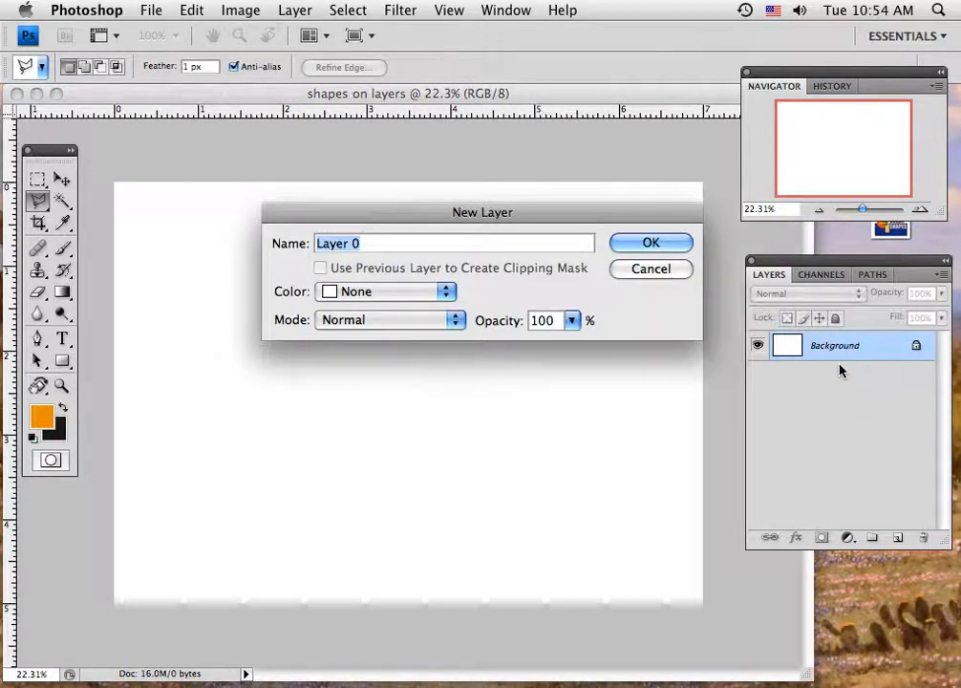
{"action": "type", "text": "white"}
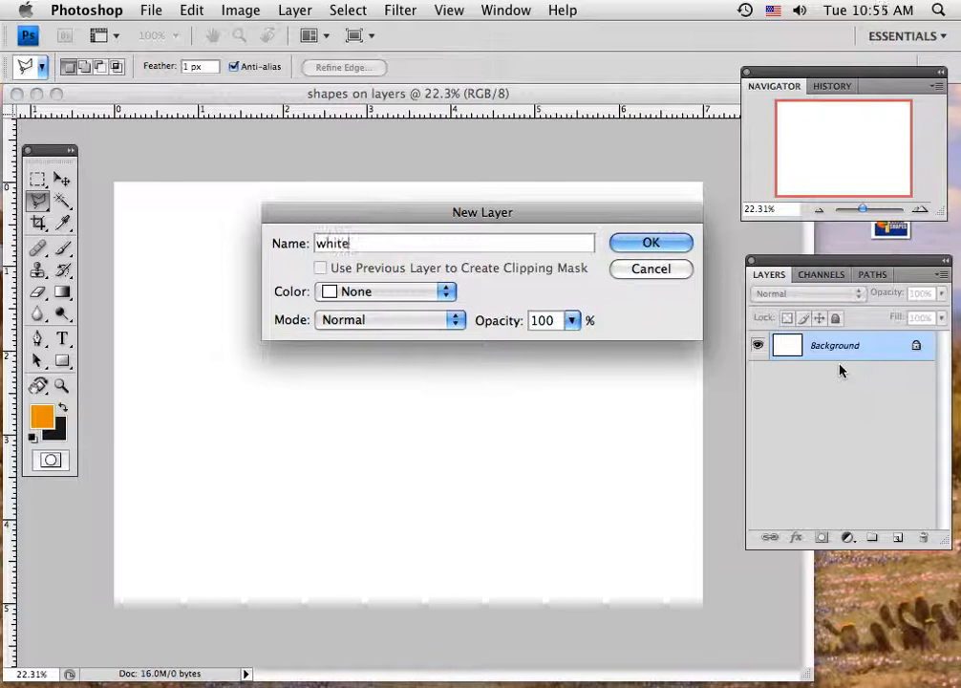
{"action": "type", "text": " back"}
{"action": "left_click", "coordinate": [648, 245]}
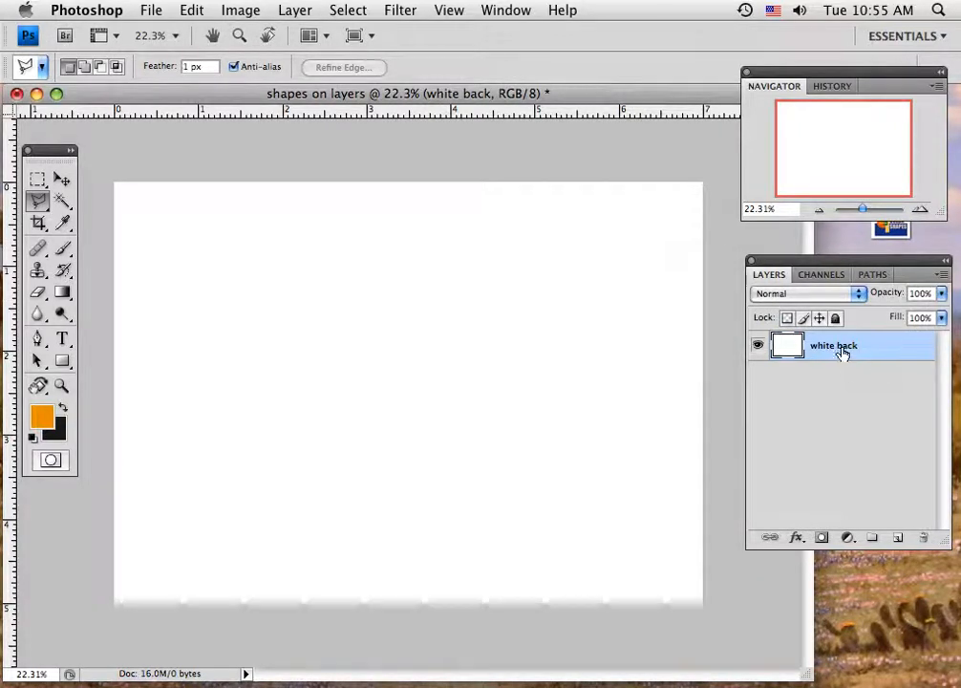
- Add a new empty layer above white back and name it "rectangle blue"
{"action": "left_click", "coordinate": [899, 538]}
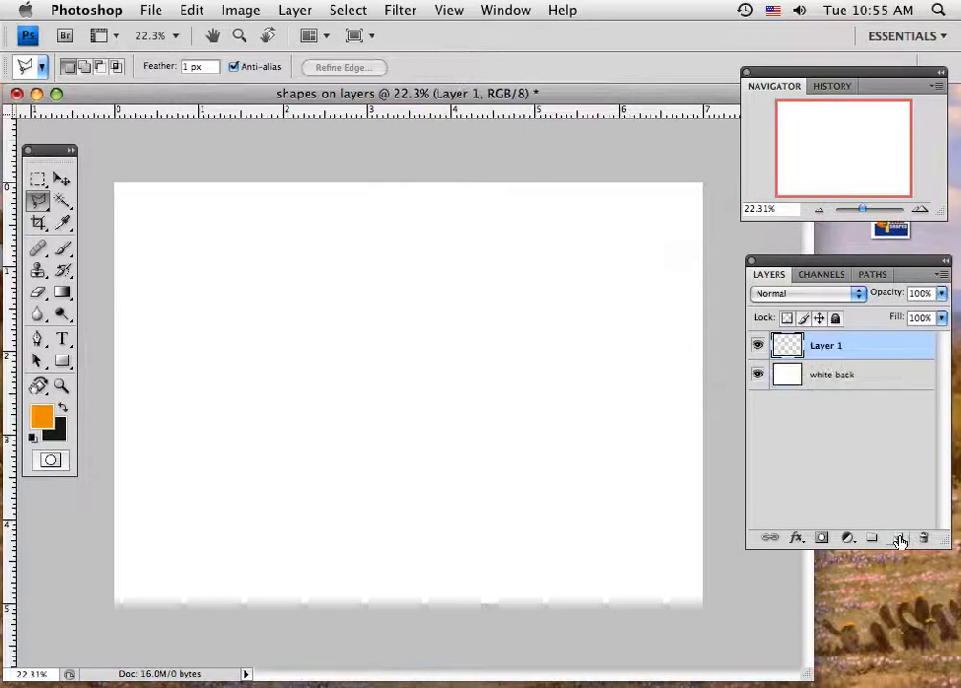
{"action": "double_click", "coordinate": [822, 347]}
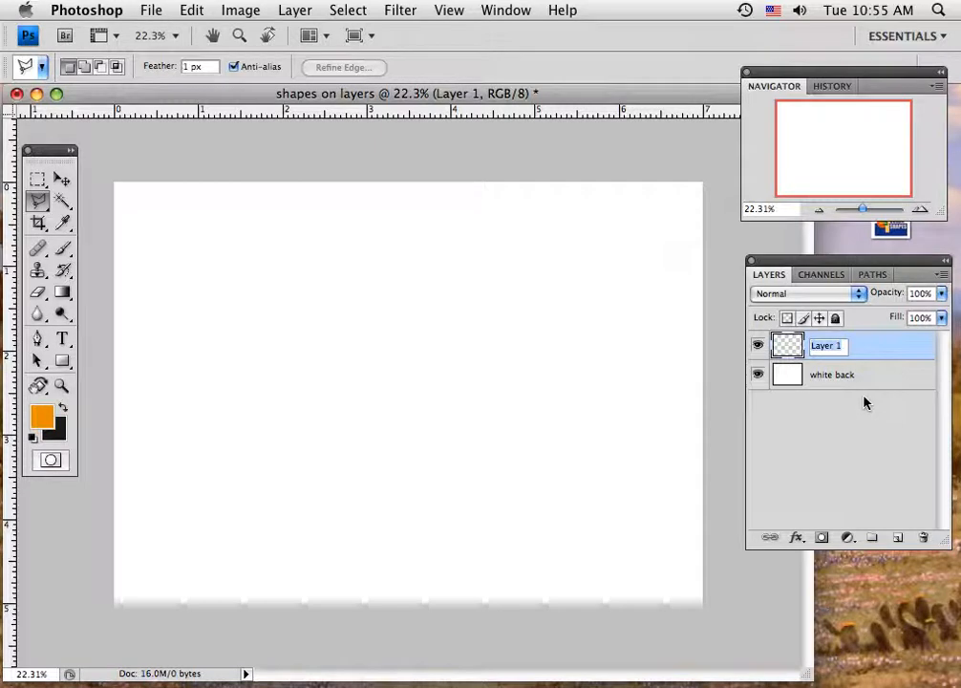
{"action": "type", "text": "rectangle blue"}
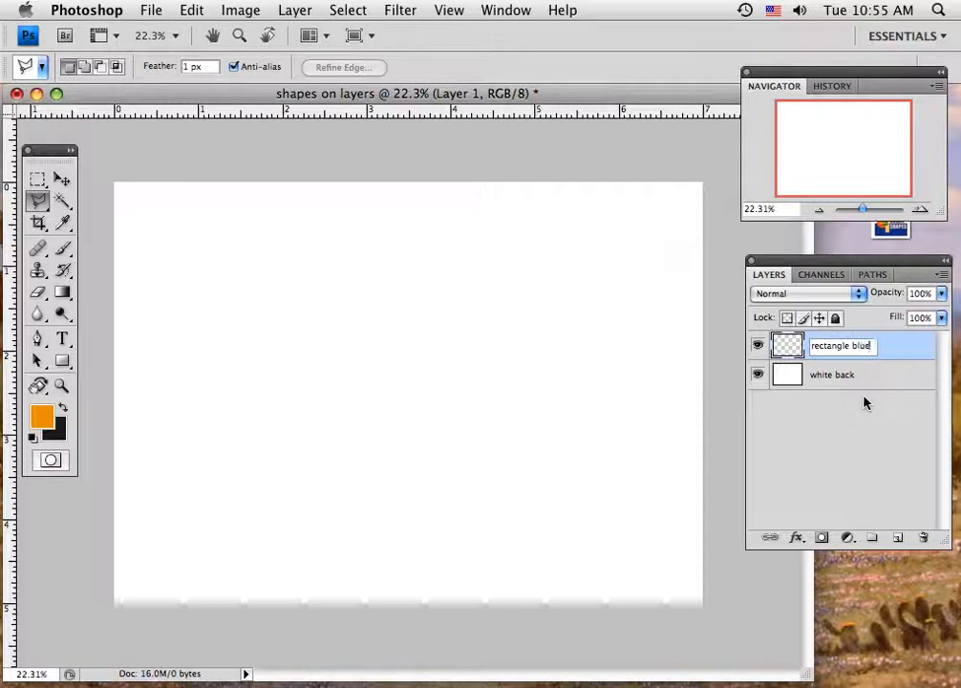
- Draw a rectangular marquee selection about 5.7 by 1.5 inches across the lower part of the canvas
{"action": "left_click", "coordinate": [38, 180]}
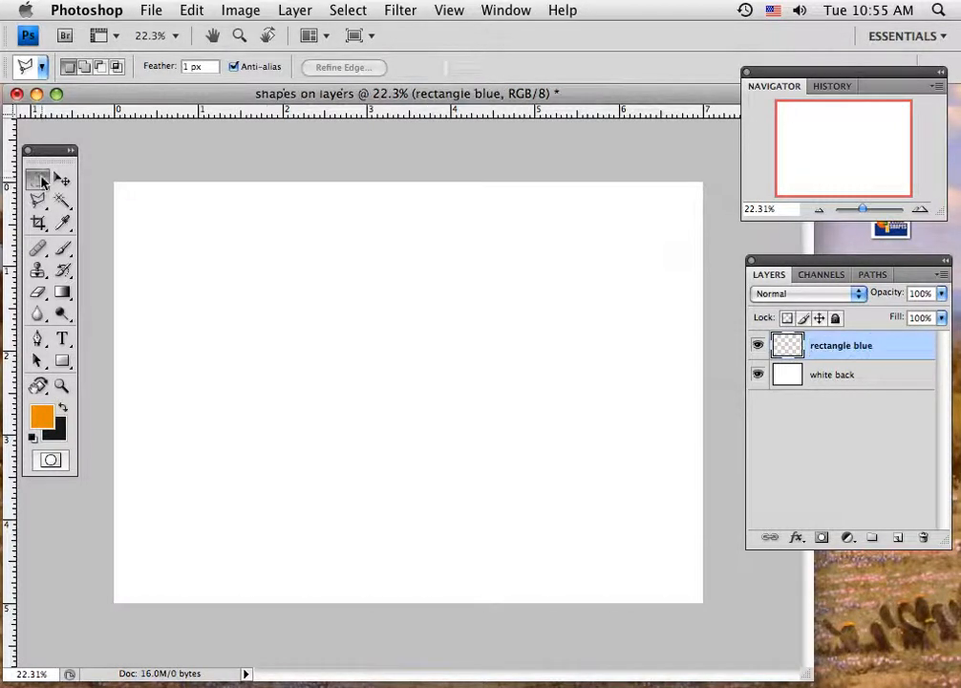
{"action": "left_click", "coordinate": [38, 180]}
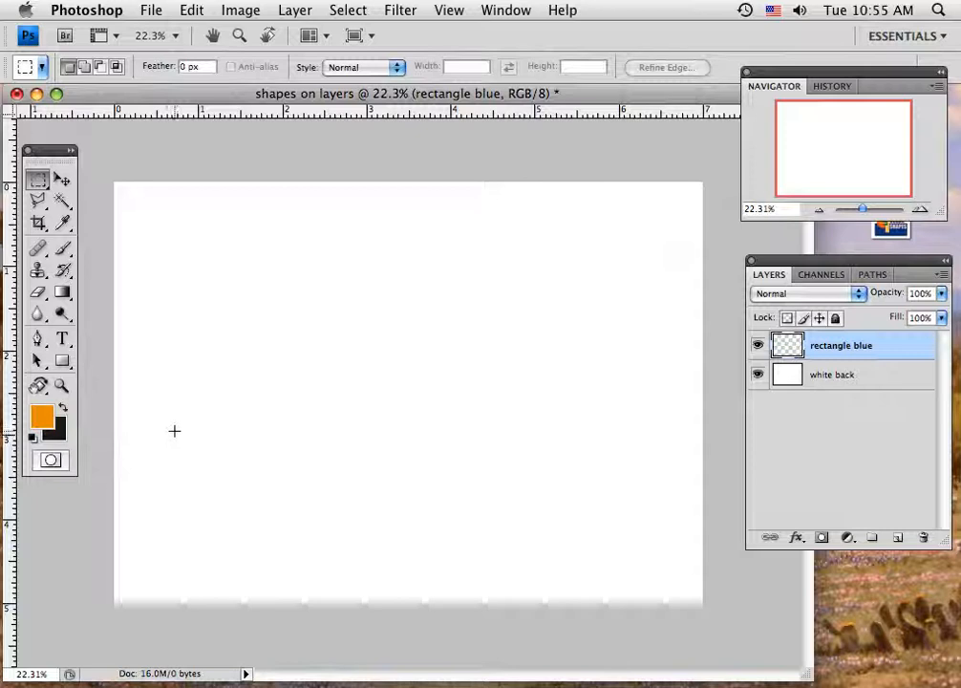
{"action": "left_click_drag", "start_coordinate": [174, 431], "coordinate": [649, 555]}
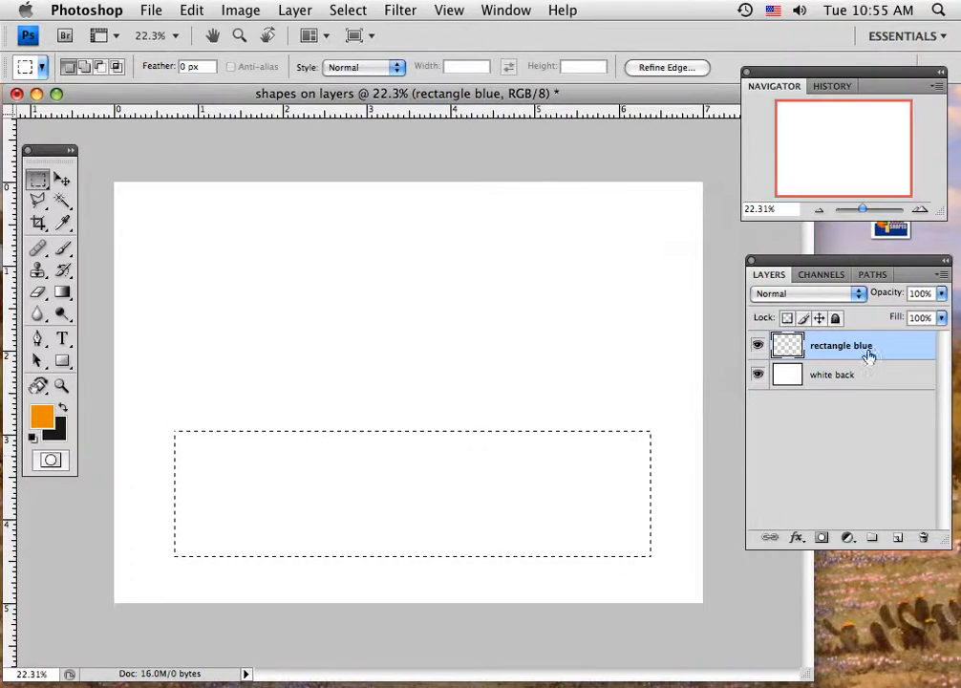
- Set the foreground color to dark blue #0b215a and fill the rectangular selection with it on the rectangle blue layer
{"action": "left_click", "coordinate": [42, 417]}
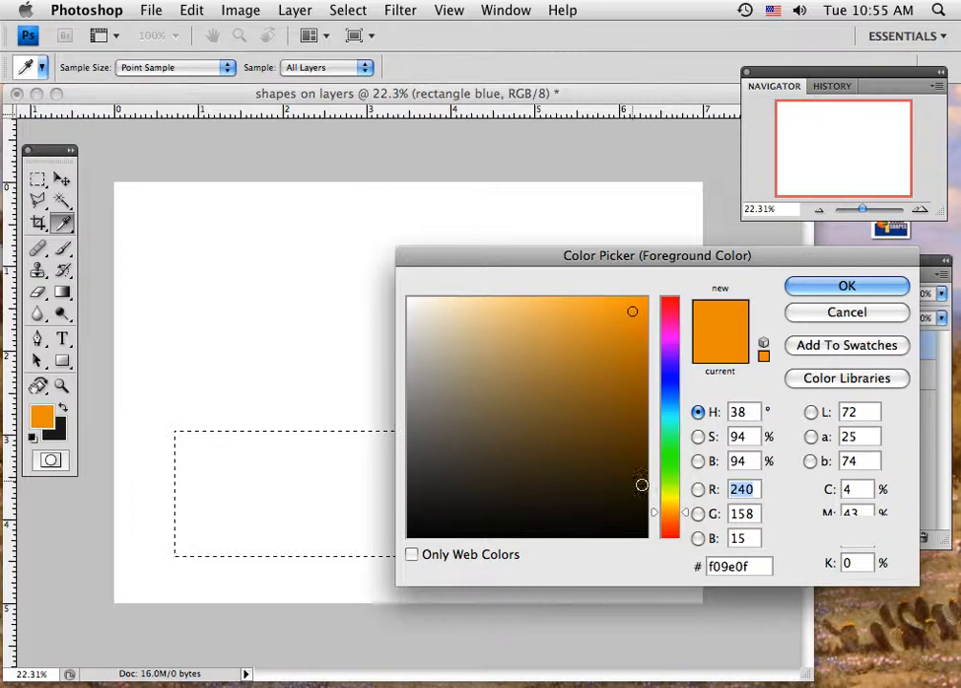
{"action": "left_click", "coordinate": [670, 389]}
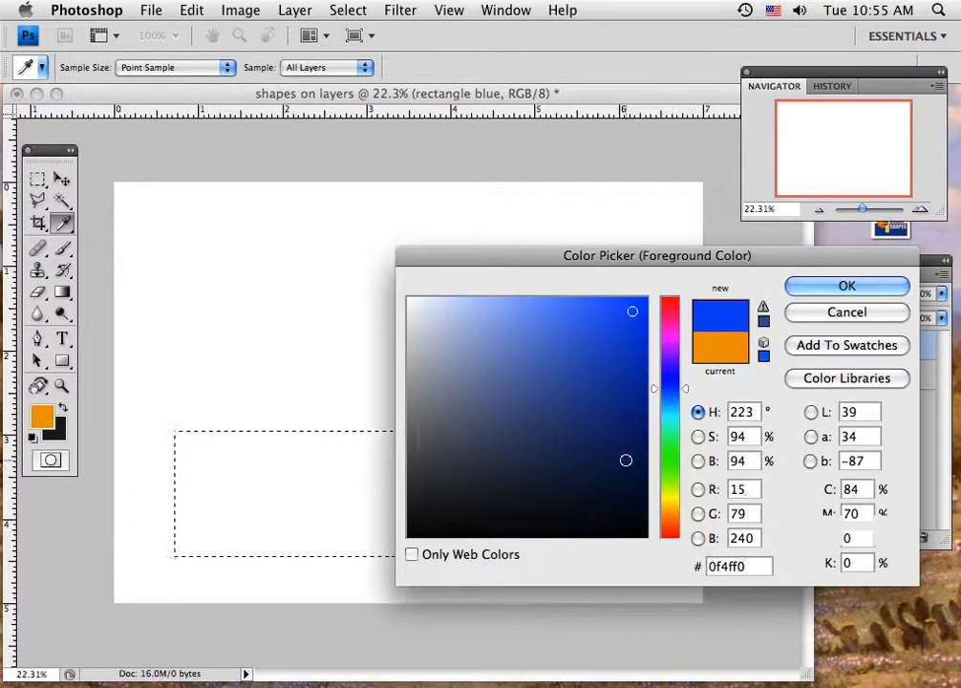
{"action": "left_click", "coordinate": [619, 452]}
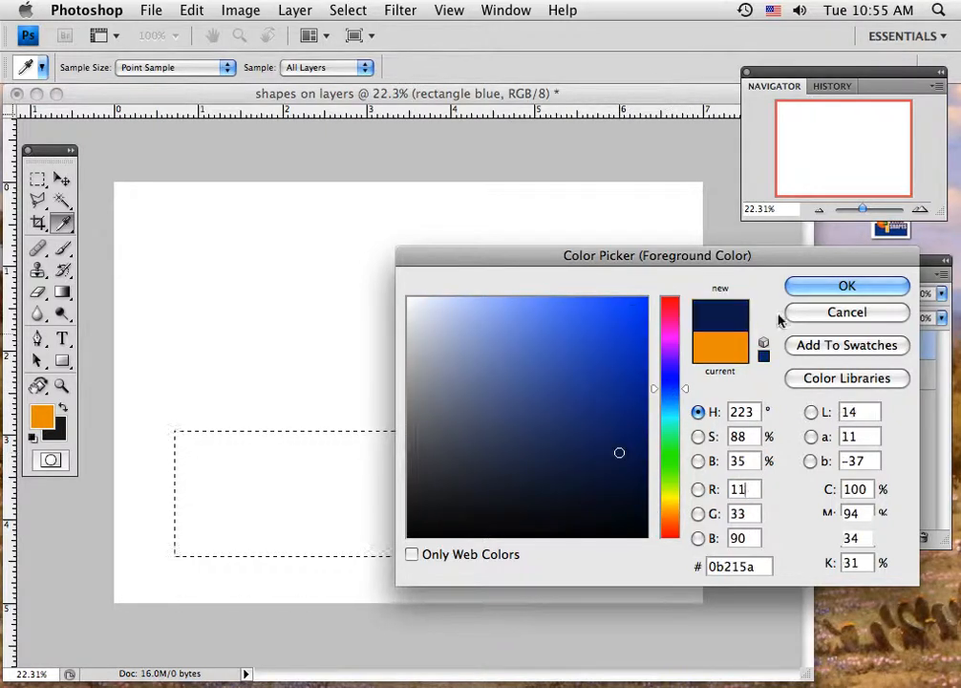
{"action": "left_click", "coordinate": [848, 286]}
{"action": "key", "text": "m"}
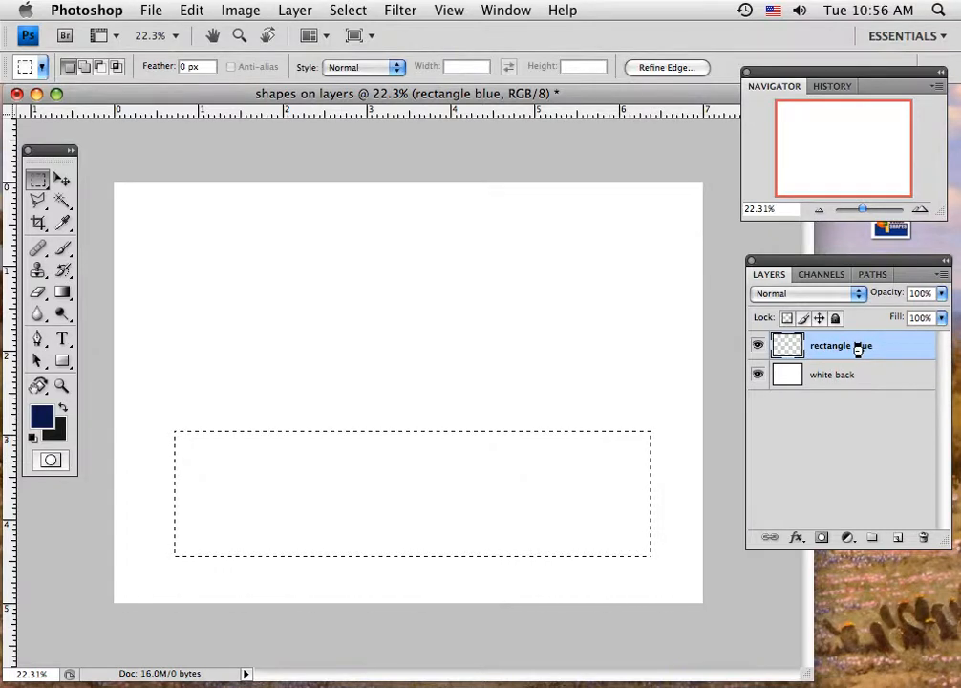
{"action": "key", "text": "alt+BackSpace"}
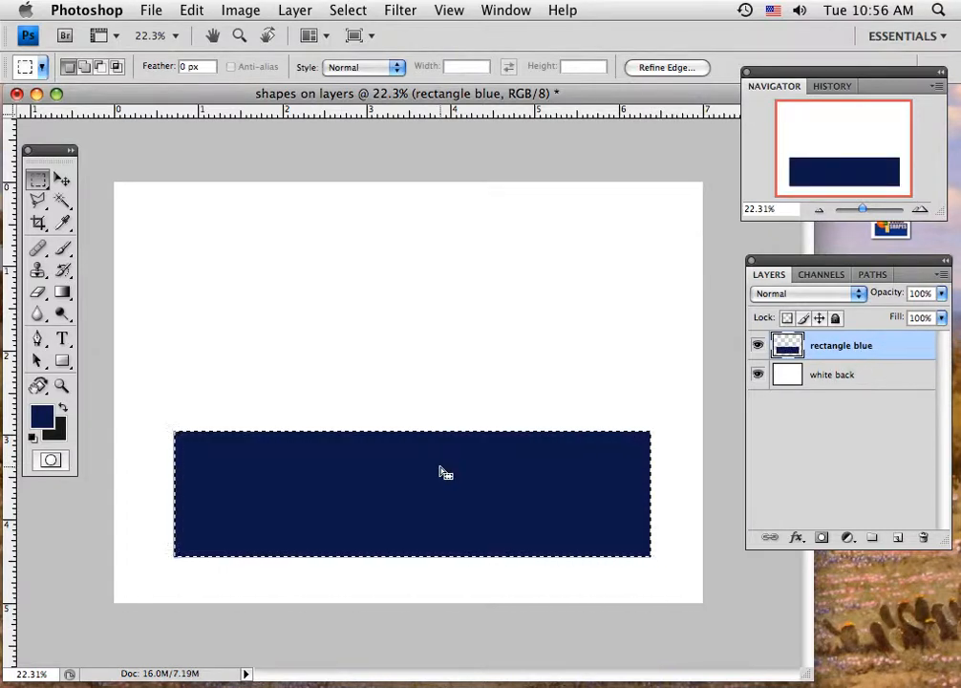
- Switch to the Move tool and turn Show Transform Controls off and back on for the blue rectangle
{"action": "left_click", "coordinate": [61, 181]}
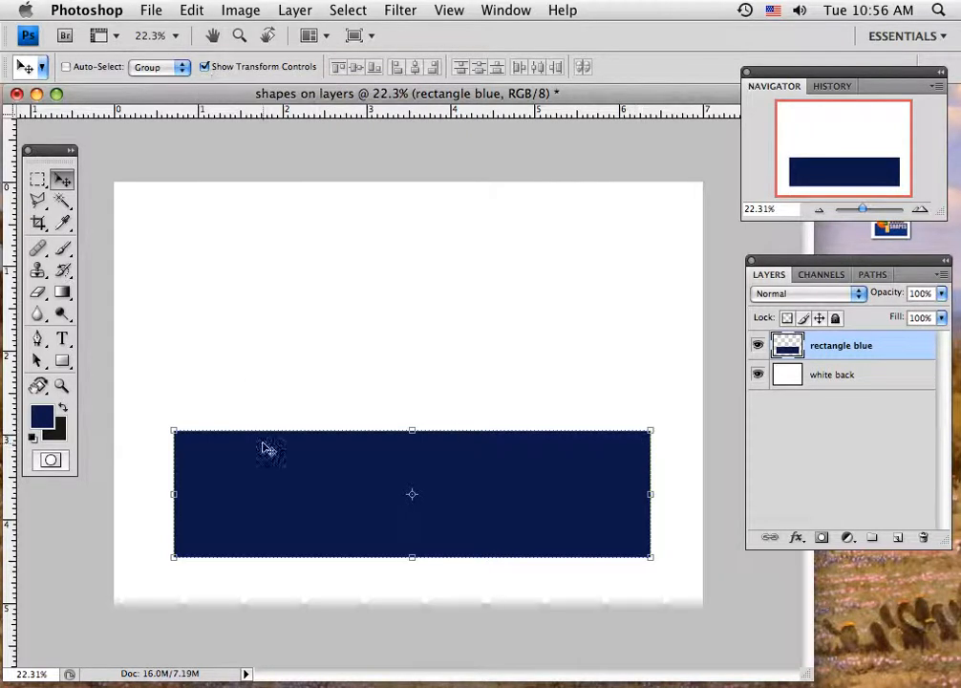
{"action": "left_click", "coordinate": [202, 68]}
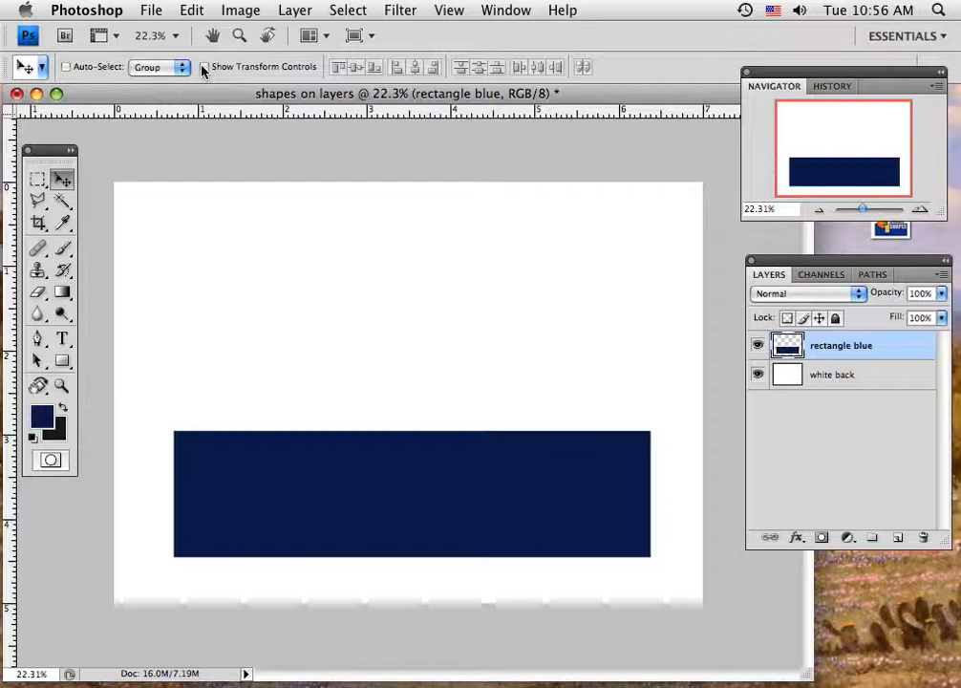
{"action": "left_click", "coordinate": [203, 68]}
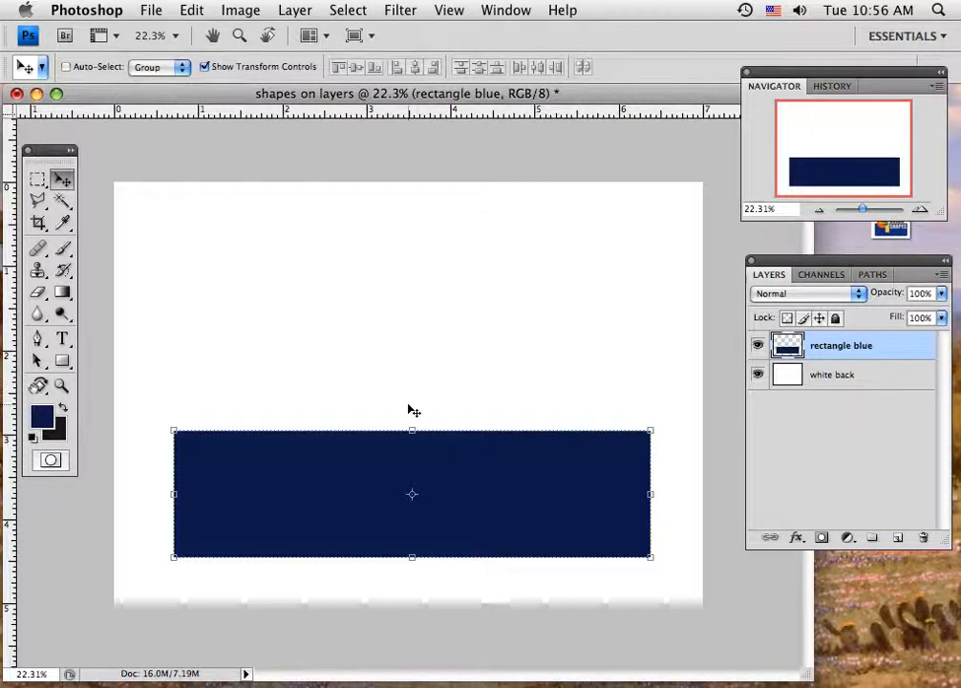
- Stretch the blue rectangle upward to 123.1% of its height and apply the transformation
{"action": "left_click_drag", "start_coordinate": [413, 432], "coordinate": [415, 400]}
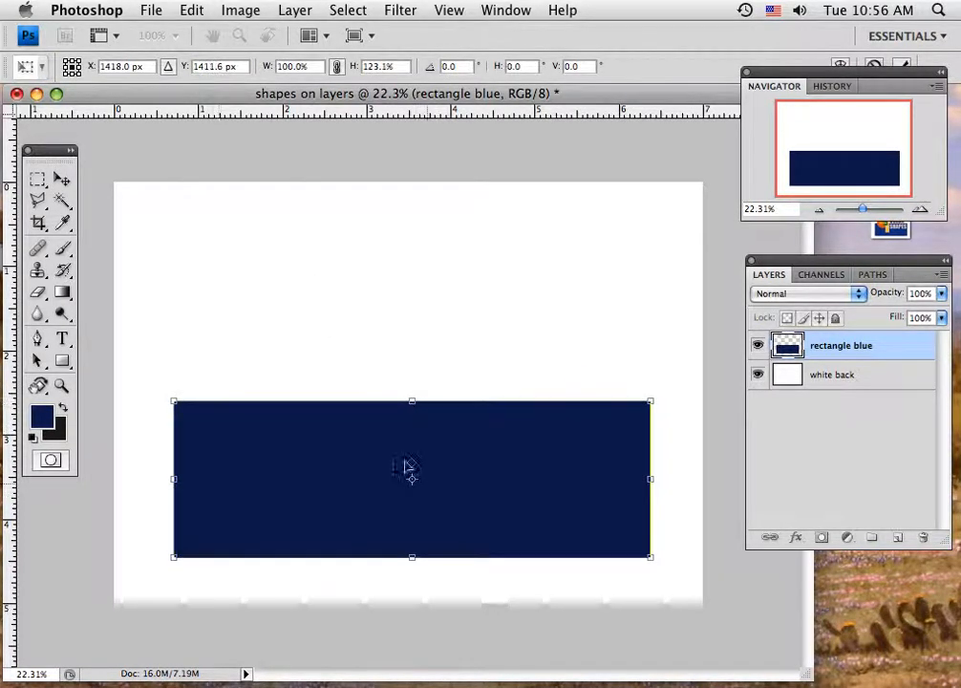
{"action": "left_click", "coordinate": [59, 179]}
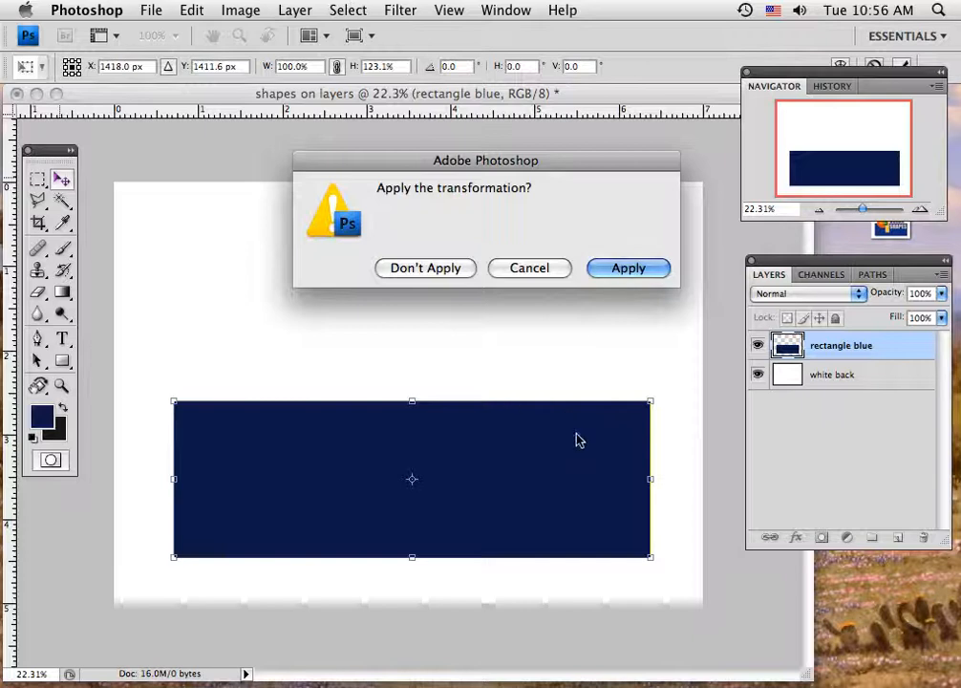
{"action": "left_click", "coordinate": [626, 270]}
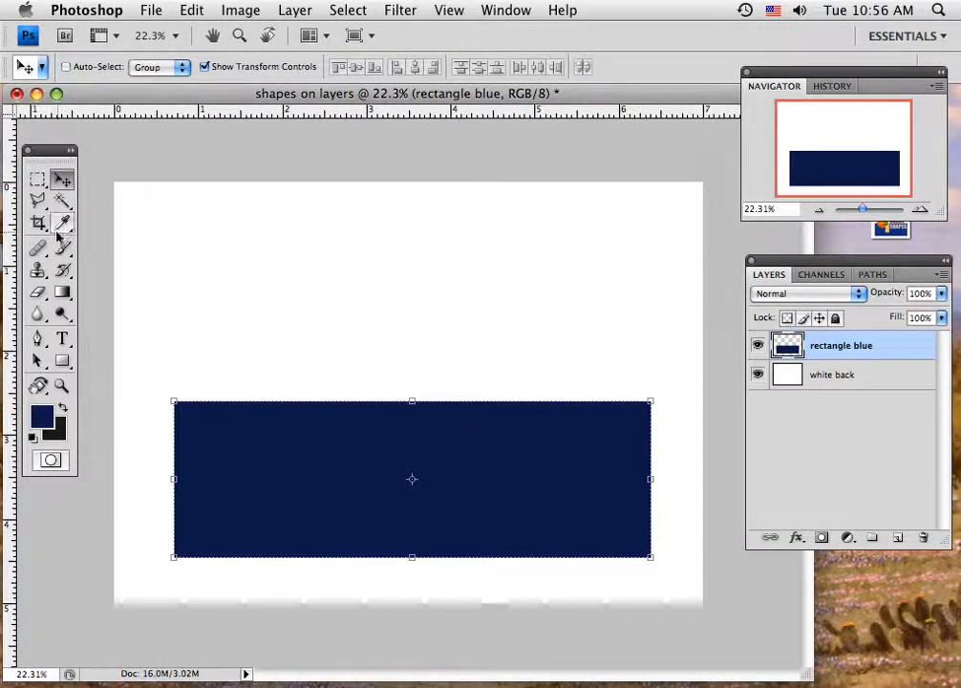
- Switch to the Elliptical Marquee tool and set the foreground color to orange #ef4c14
{"action": "left_click_drag", "start_coordinate": [45, 184], "coordinate": [76, 195]}
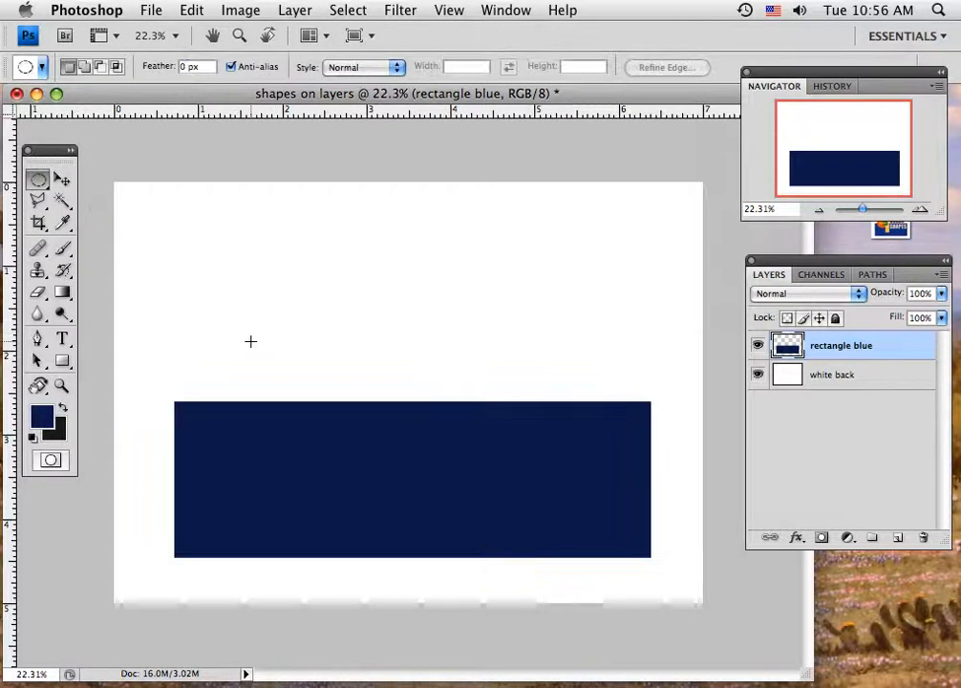
{"action": "left_click", "coordinate": [41, 416]}
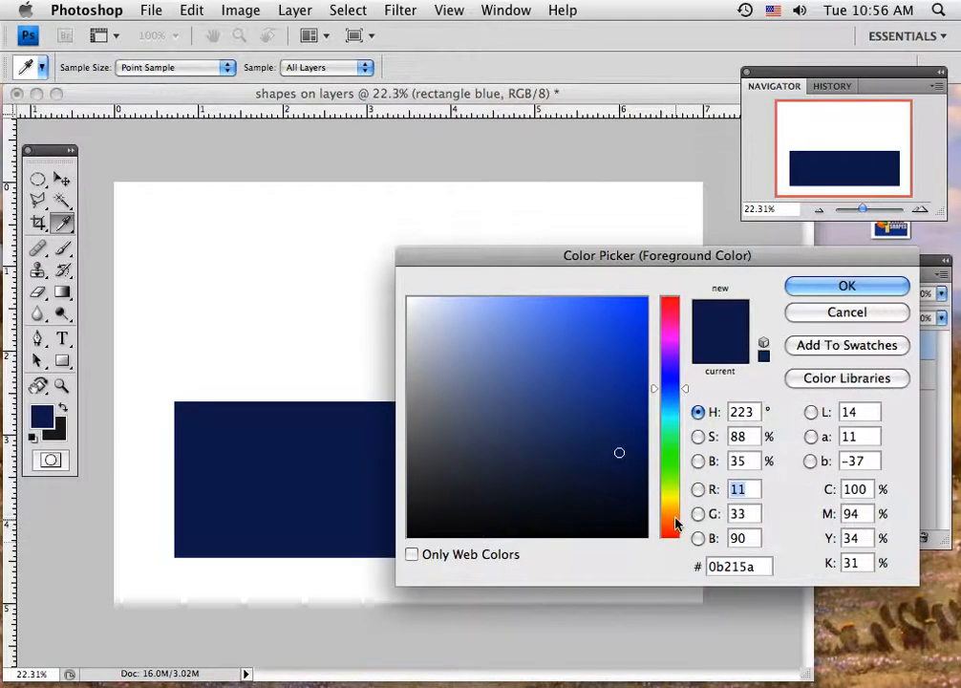
{"action": "left_click", "coordinate": [674, 518]}
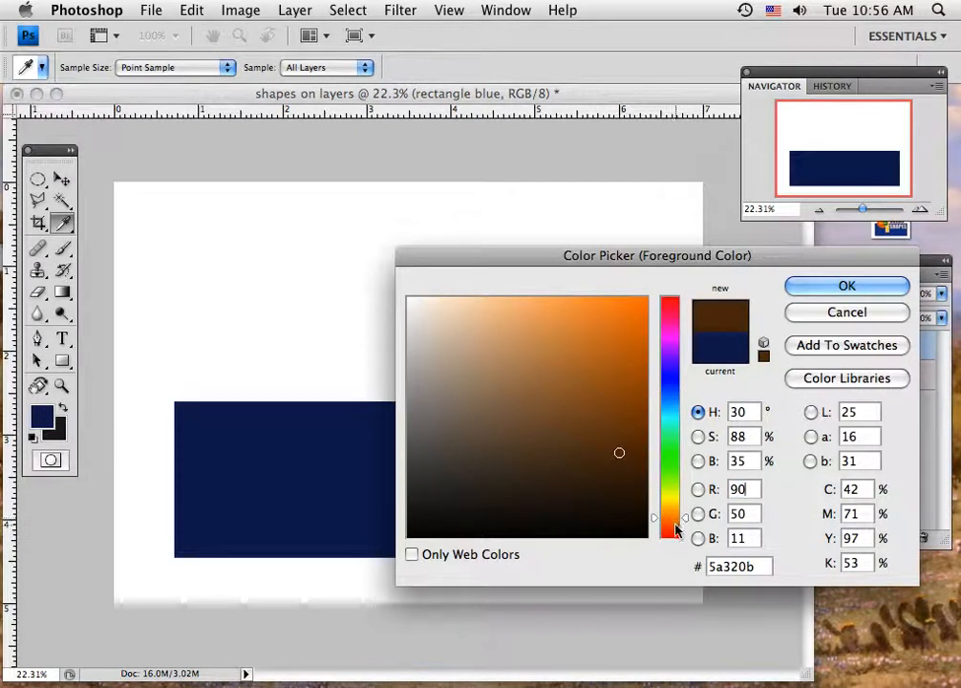
{"action": "left_click", "coordinate": [675, 526]}
{"action": "left_click", "coordinate": [628, 313]}
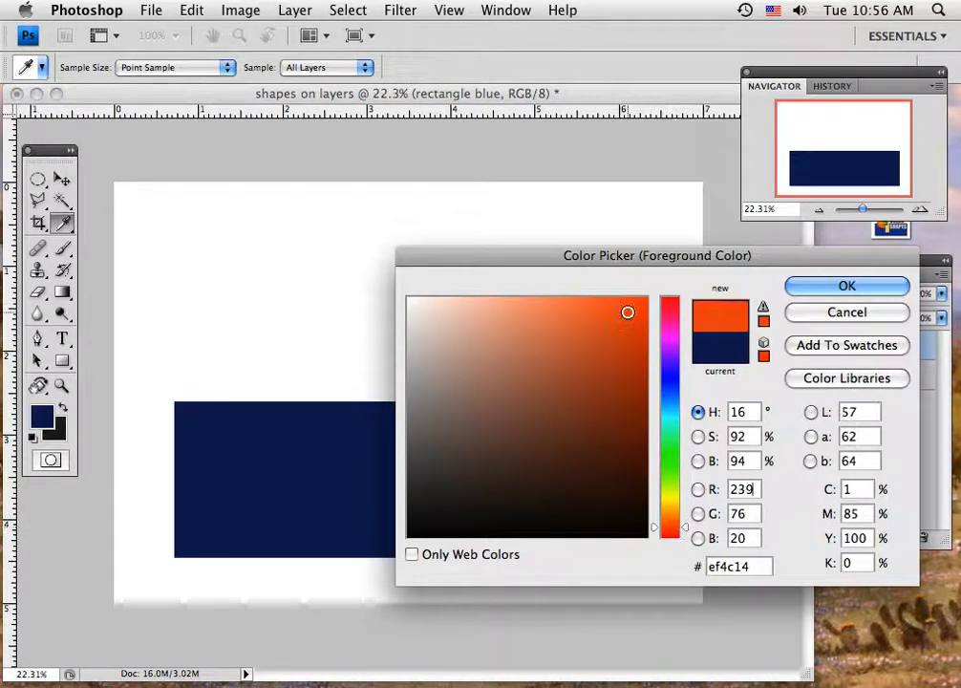
{"action": "left_click", "coordinate": [792, 285]}
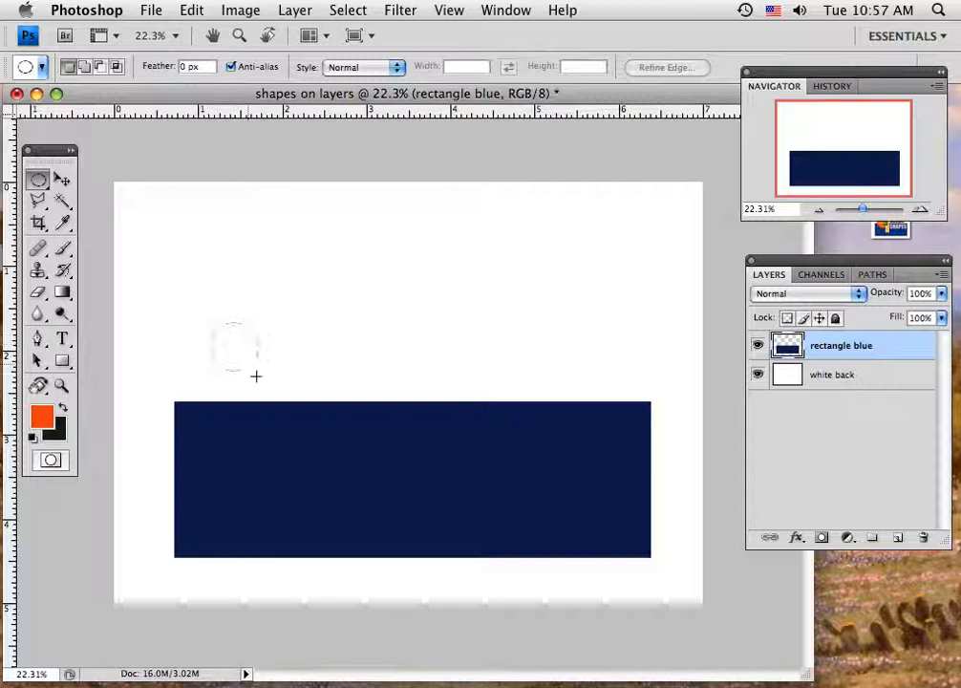
- Draw a circular selection about 2.1 inches wide over the blue rectangle's upper-left corner and add a new layer named "circle orange"
{"action": "left_click_drag", "start_coordinate": [256, 376], "coordinate": [323, 444]}
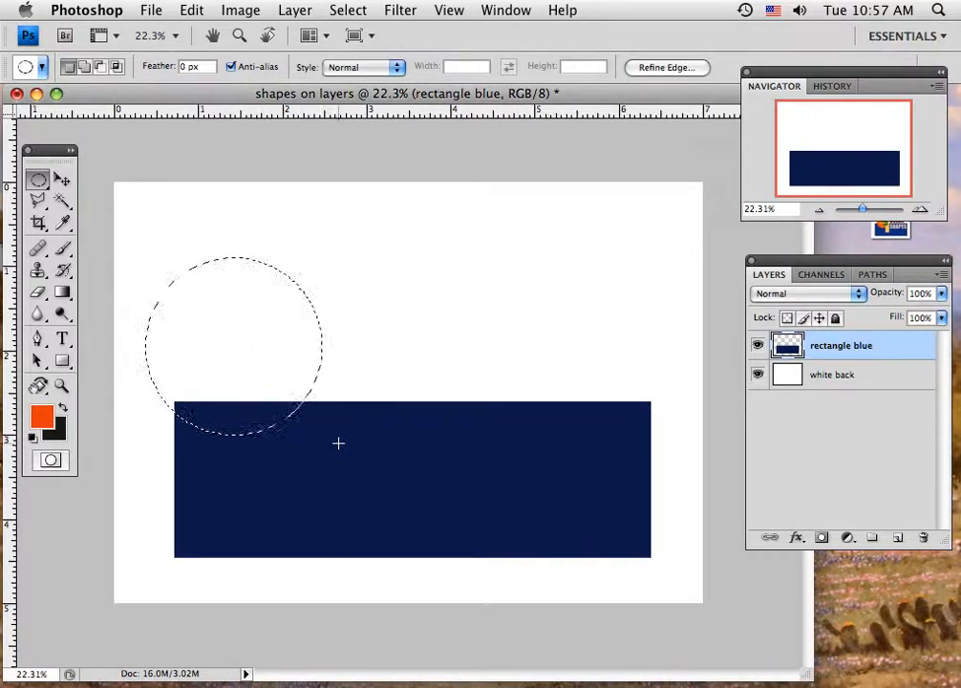
{"action": "left_click", "coordinate": [899, 538]}
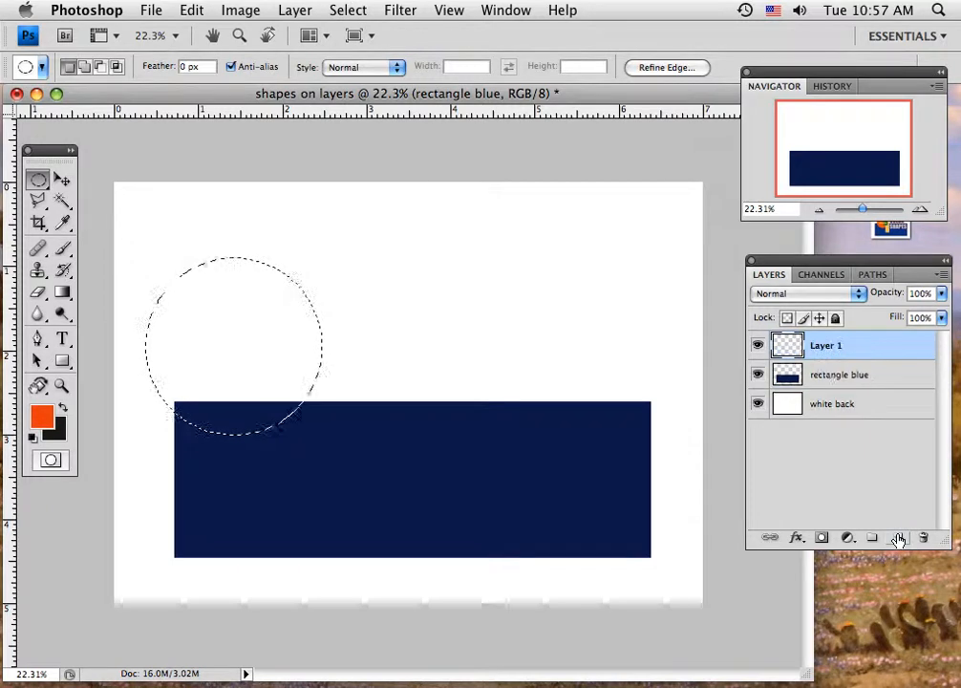
{"action": "double_click", "coordinate": [824, 348]}
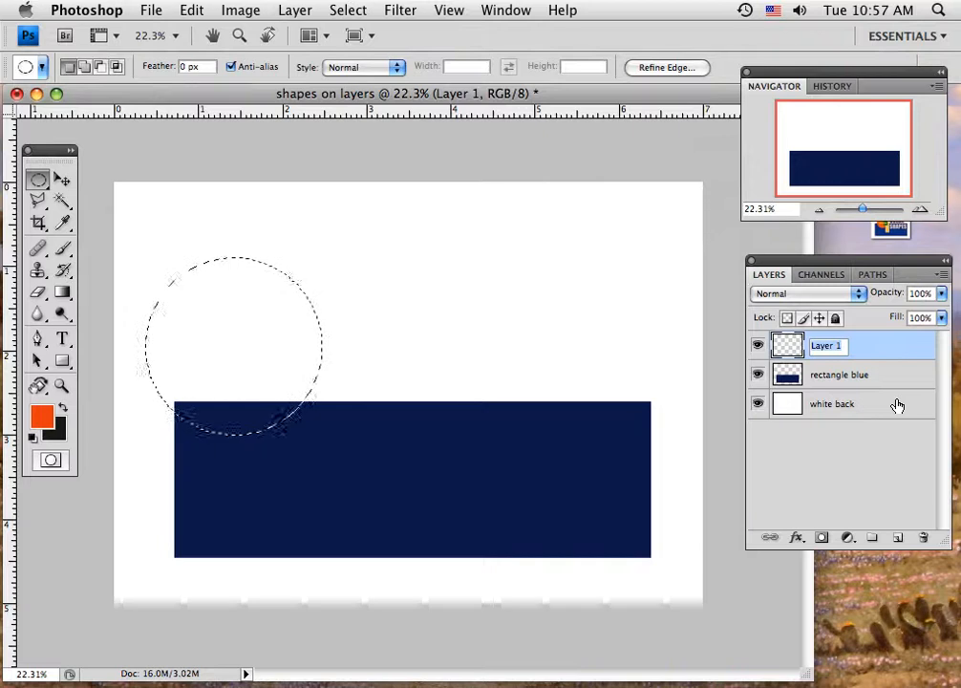
{"action": "type", "text": "cir"}
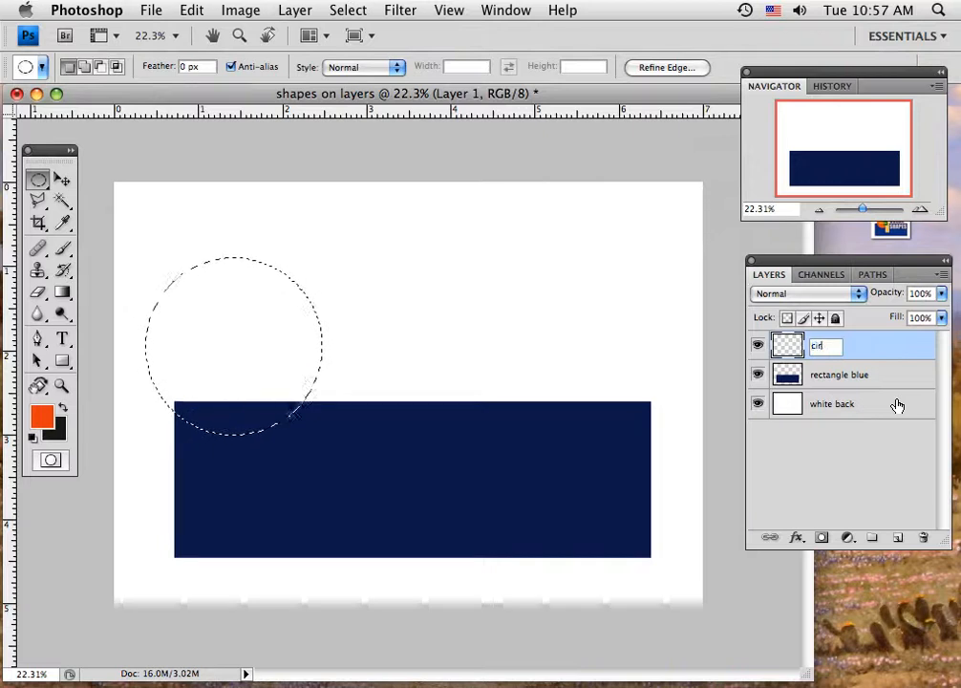
{"action": "type", "text": "cle orange"}
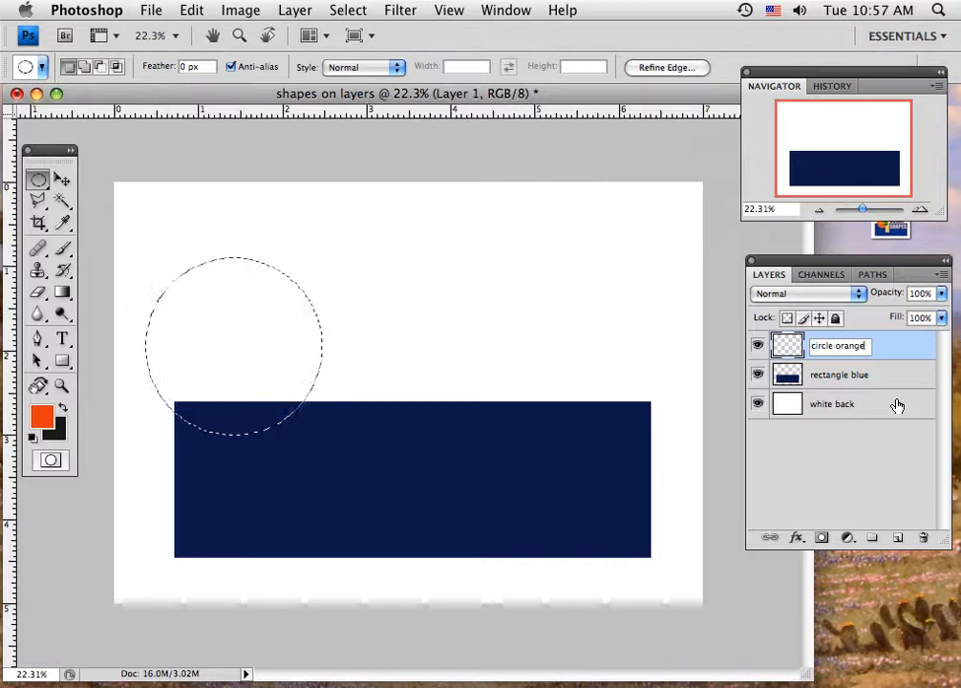
{"action": "key", "text": "Return"}
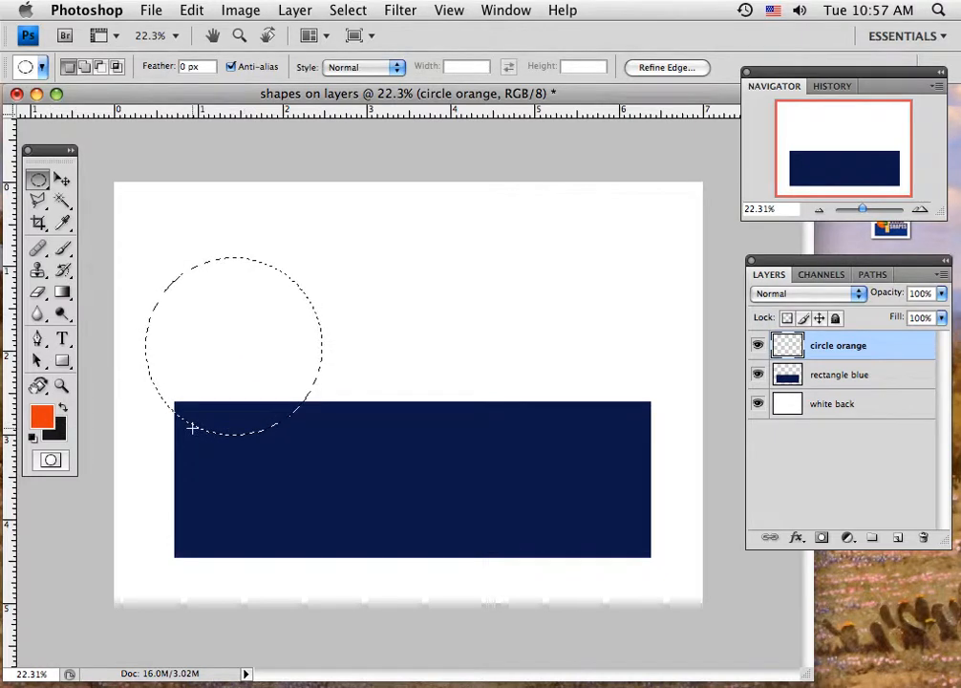
- Fill the circular selection with orange, deselected, and move the circle about 0.8 inch right and 0.6 inch down onto the blue rectangle
{"action": "key", "text": "alt+BackSpace"}
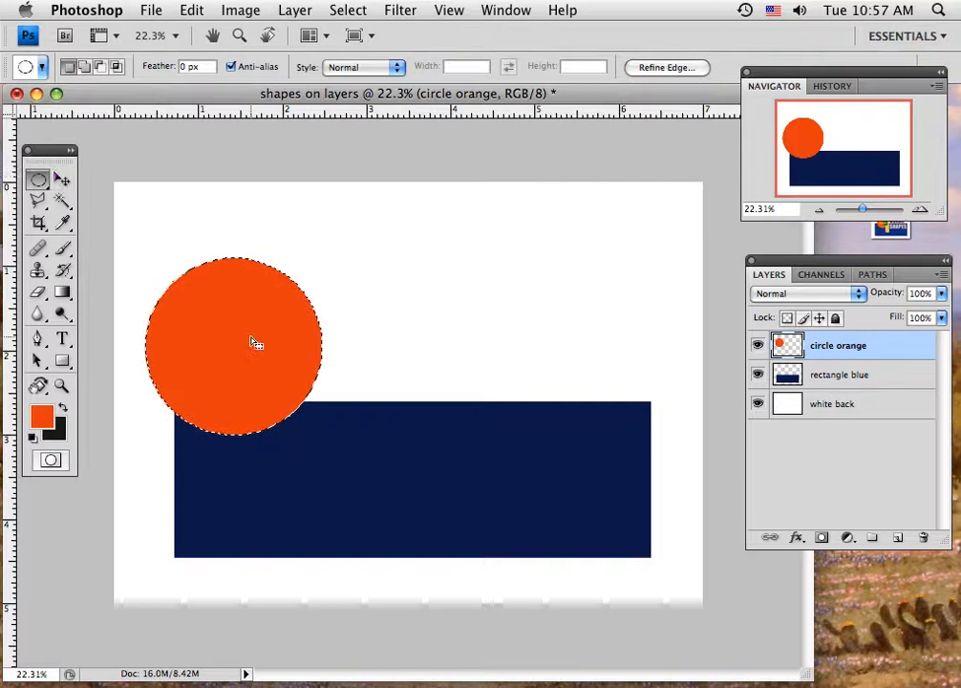
{"action": "key", "text": "super+s"}
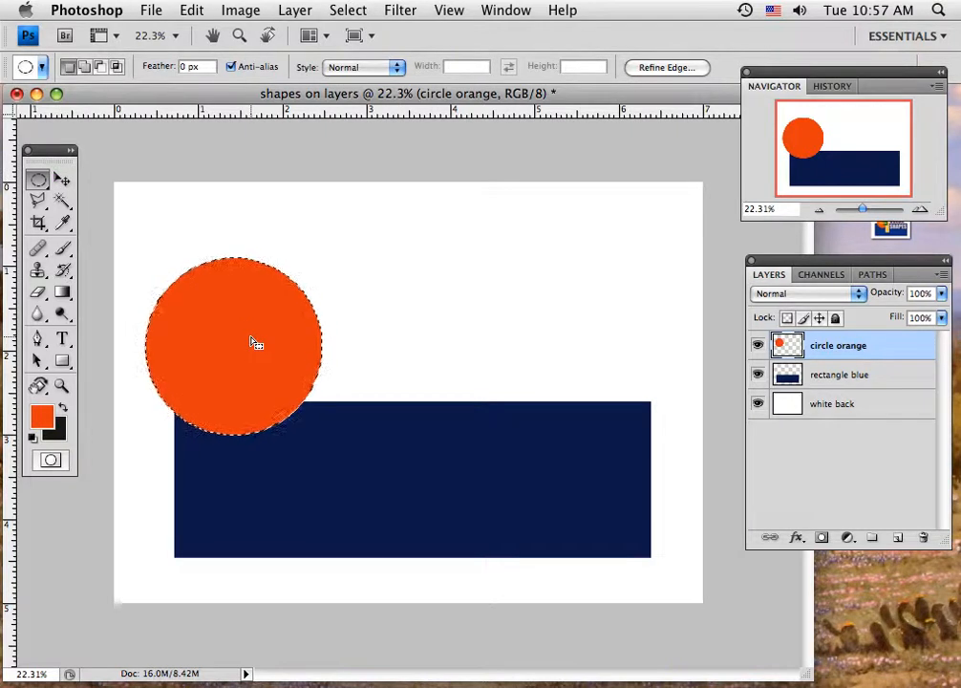
{"action": "key", "text": "super+d"}
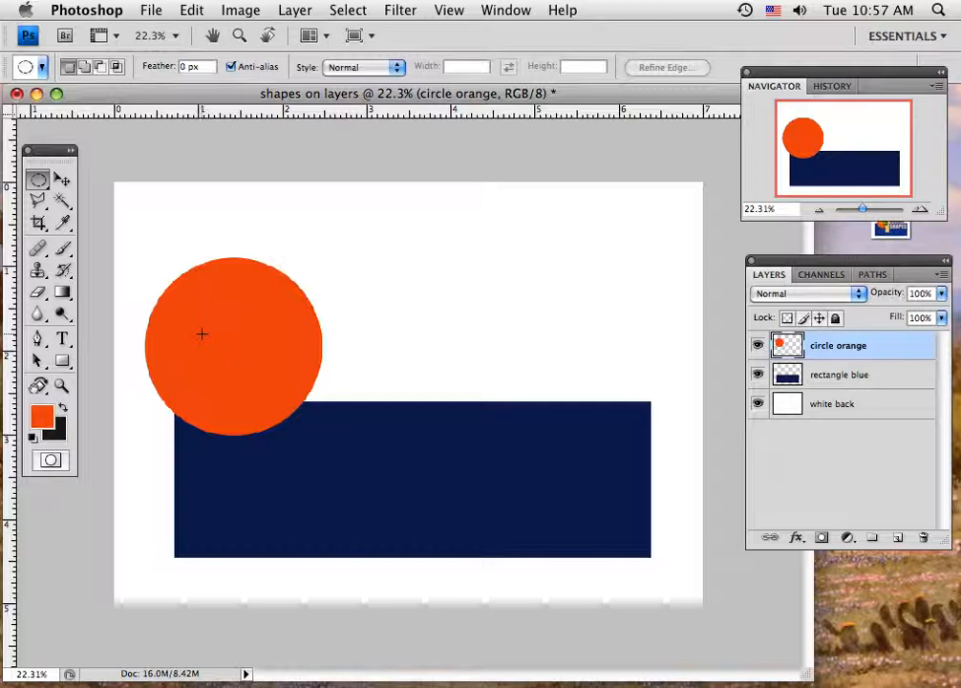
{"action": "left_click", "coordinate": [61, 179]}
{"action": "left_click_drag", "start_coordinate": [253, 336], "coordinate": [322, 384]}
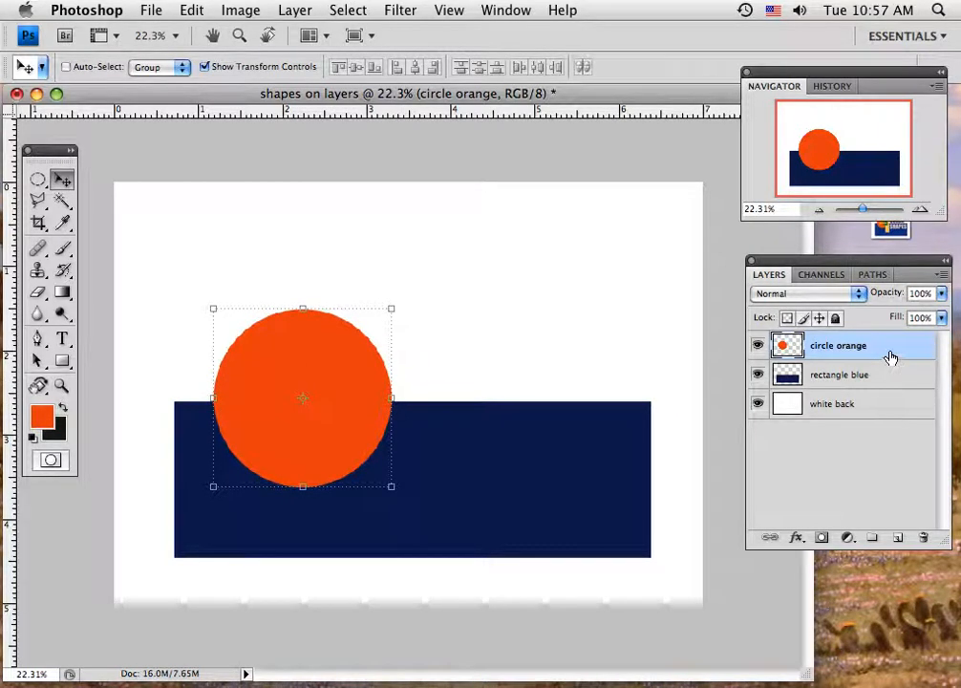
- Add a new empty layer above circle orange and name it "vertical tan"
{"action": "left_click", "coordinate": [898, 541]}
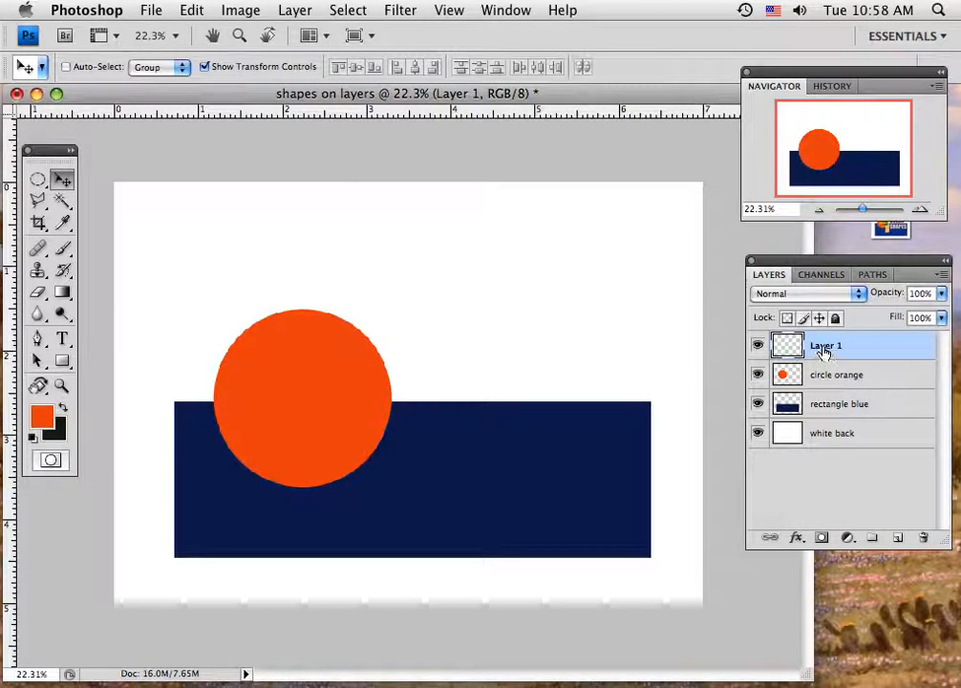
{"action": "double_click", "coordinate": [824, 348]}
{"action": "type", "text": "ye"}
{"action": "type", "text": "rtical tan"}
{"action": "left_click", "coordinate": [882, 345]}
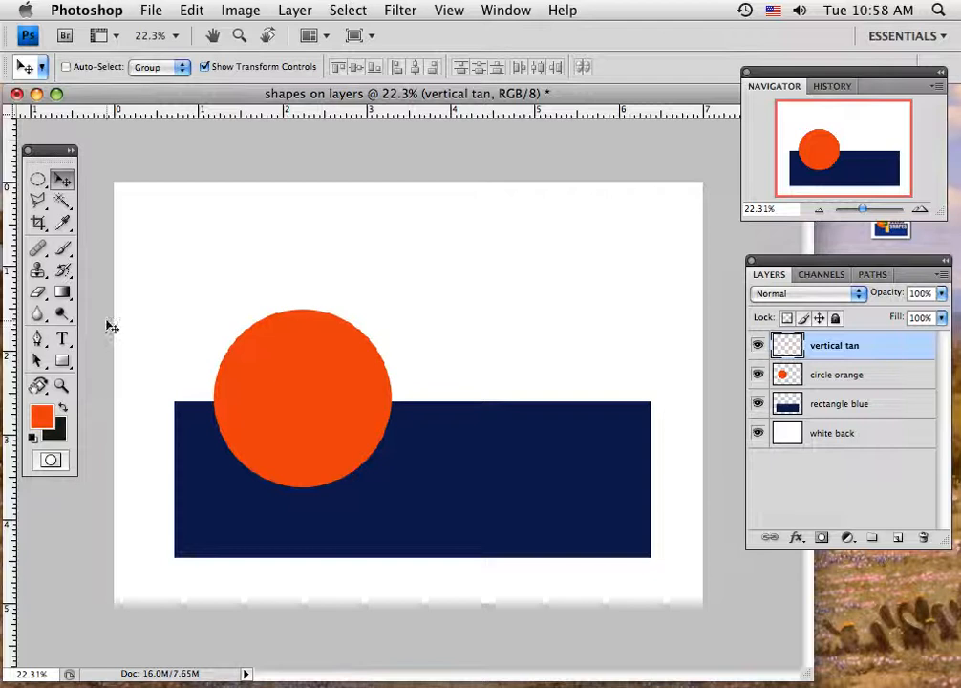
- Draw a tall rectangular marquee selection about 0.7 by 2.7 inches over the right part of the orange circle
{"action": "left_click", "coordinate": [38, 180]}
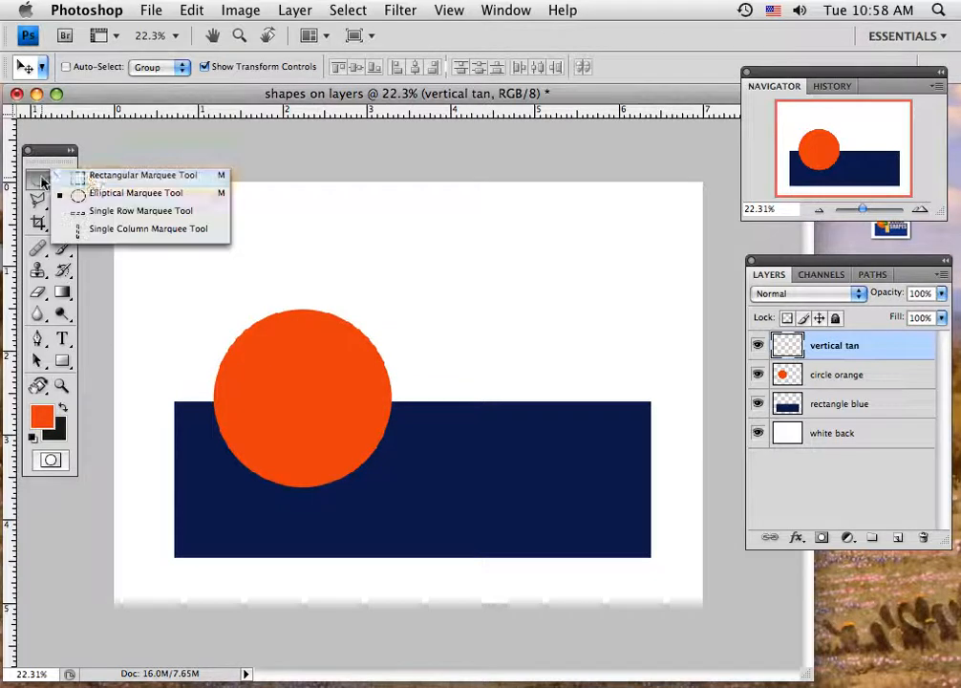
{"action": "left_click", "coordinate": [90, 177]}
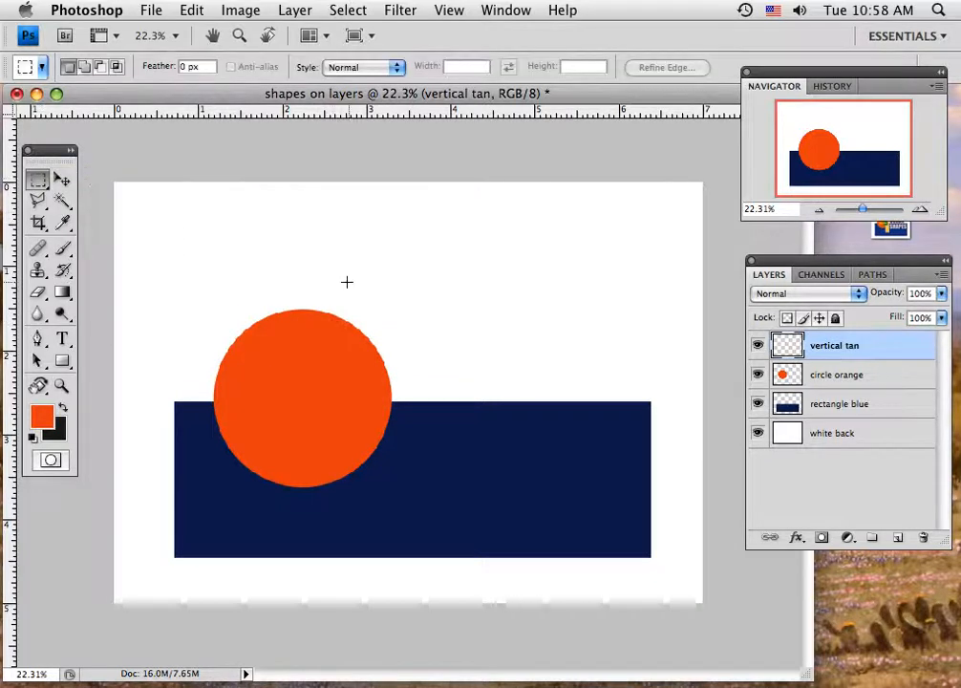
{"action": "left_click_drag", "start_coordinate": [337, 283], "coordinate": [400, 511]}
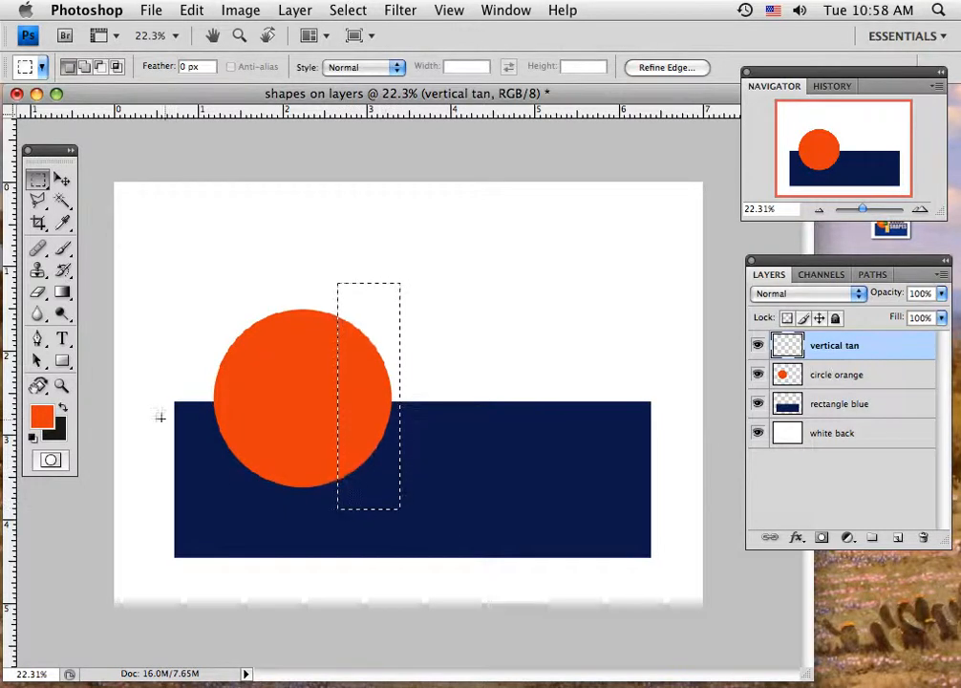
- Set the foreground color to tan #f2c56d and fill the tall selection with it on the vertical tan layer, leaving nothing selected
{"action": "left_click", "coordinate": [41, 415]}
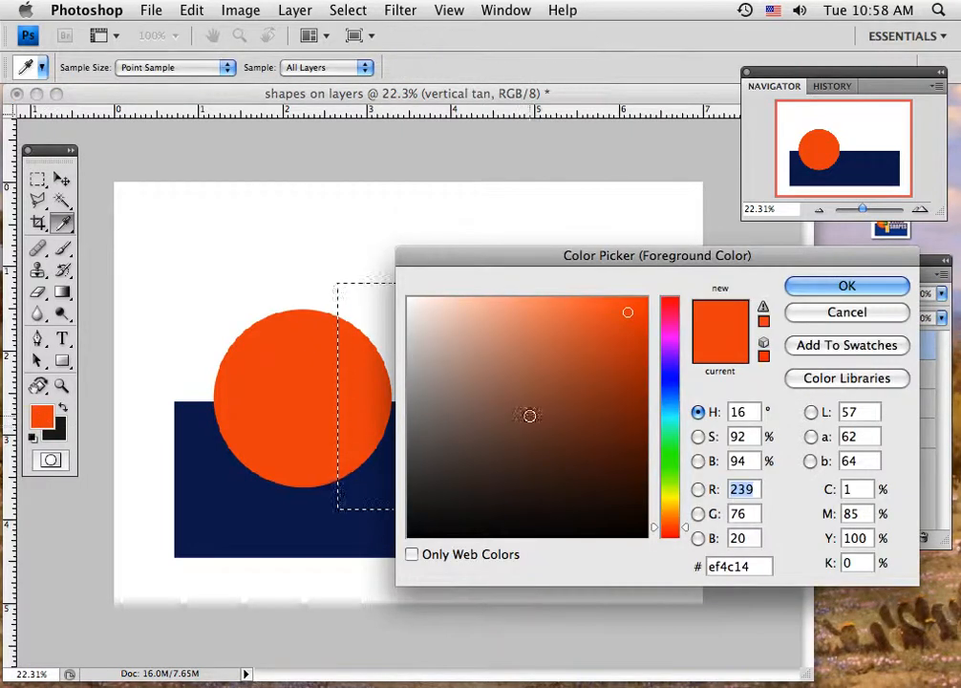
{"action": "left_click", "coordinate": [670, 513]}
{"action": "left_click", "coordinate": [539, 310]}
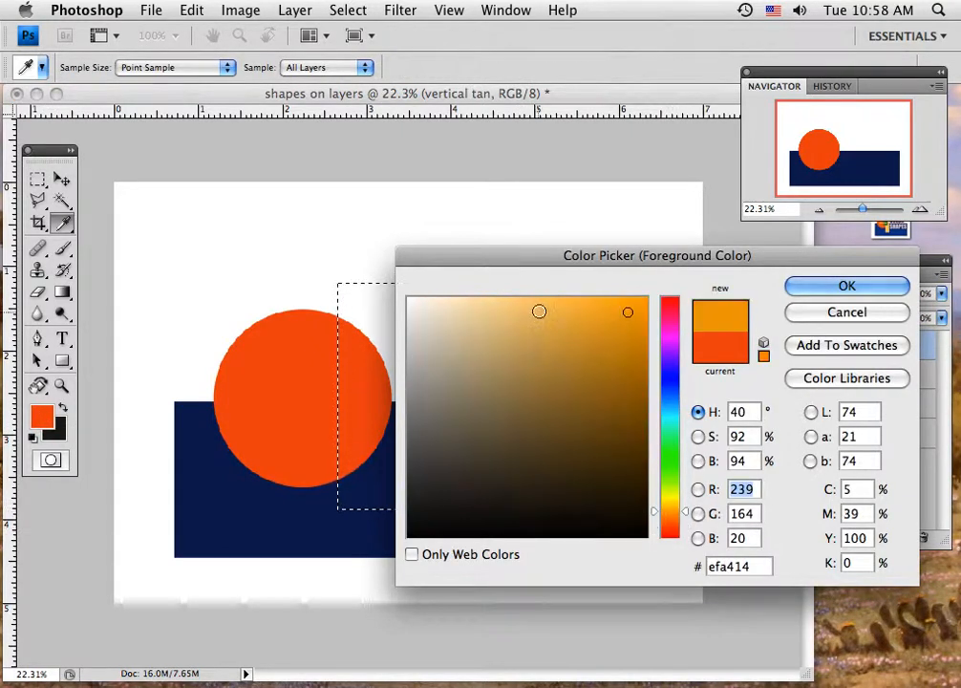
{"action": "left_click", "coordinate": [815, 287]}
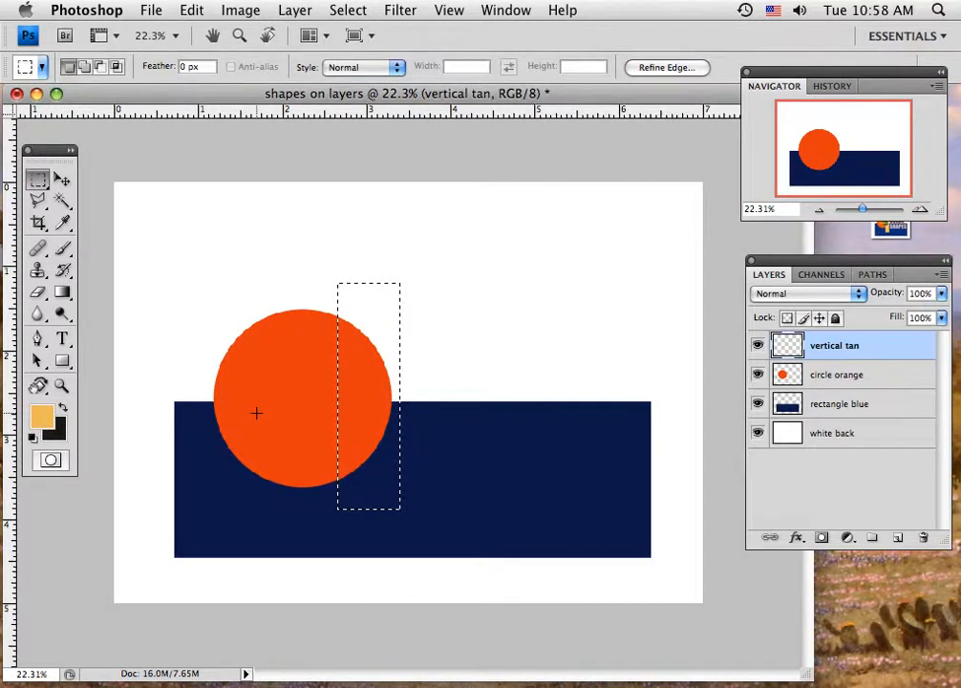
{"action": "key", "text": "alt+BackSpace"}
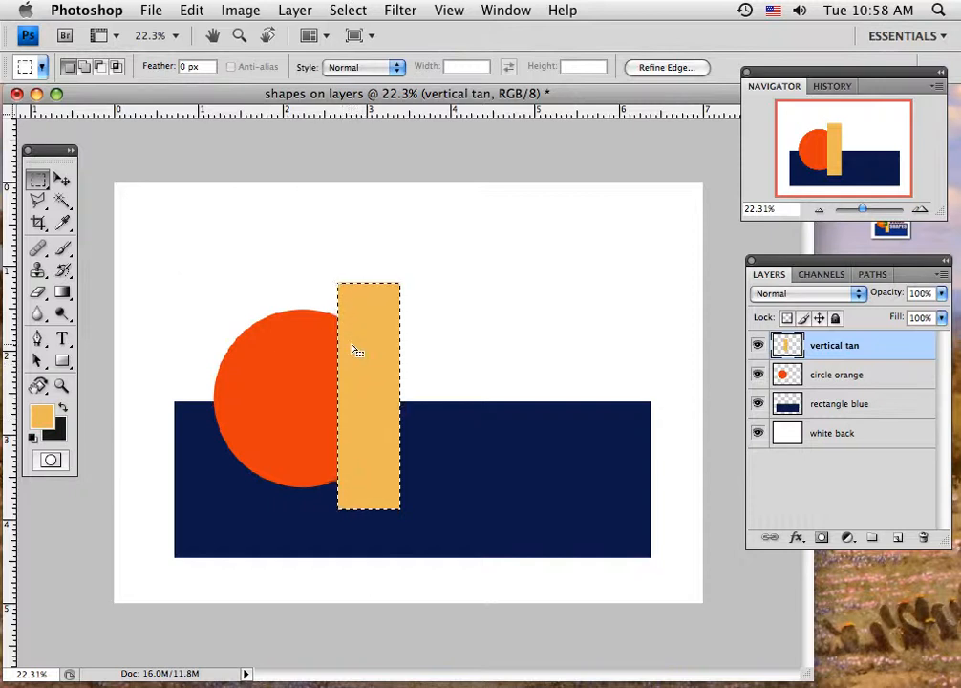
{"action": "key", "text": "super+d"}
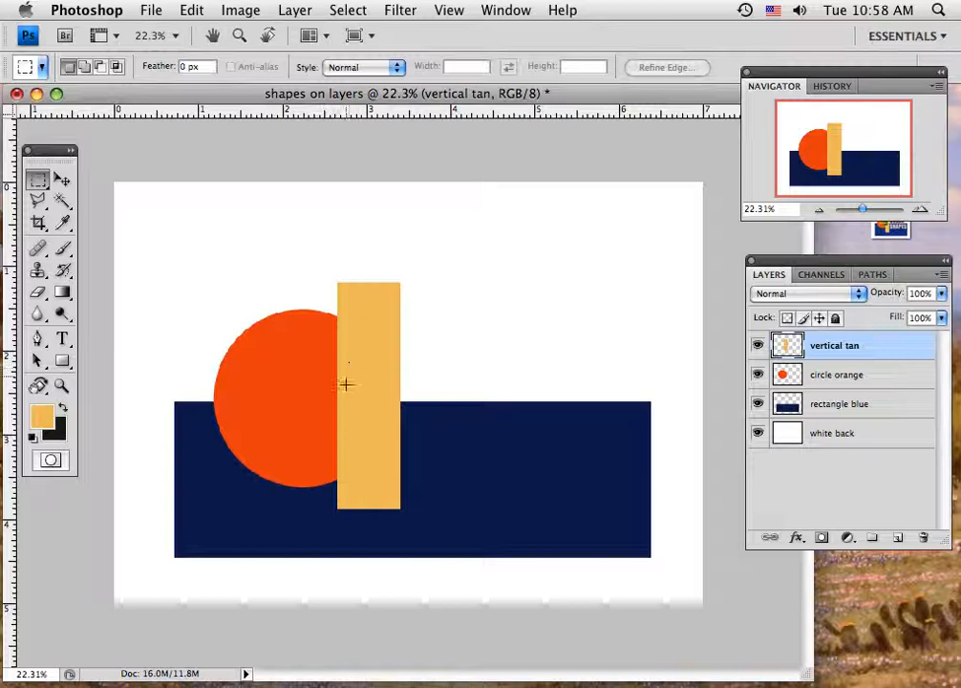
- Add a new empty layer above vertical tan and name it "square green"
{"action": "left_click", "coordinate": [899, 541]}
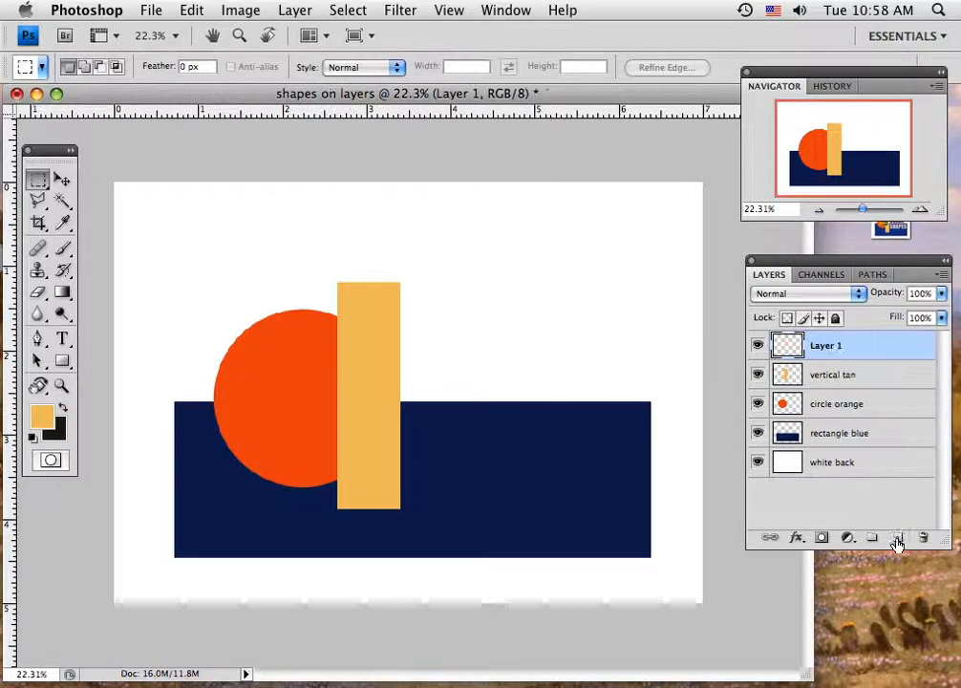
{"action": "double_click", "coordinate": [828, 347]}
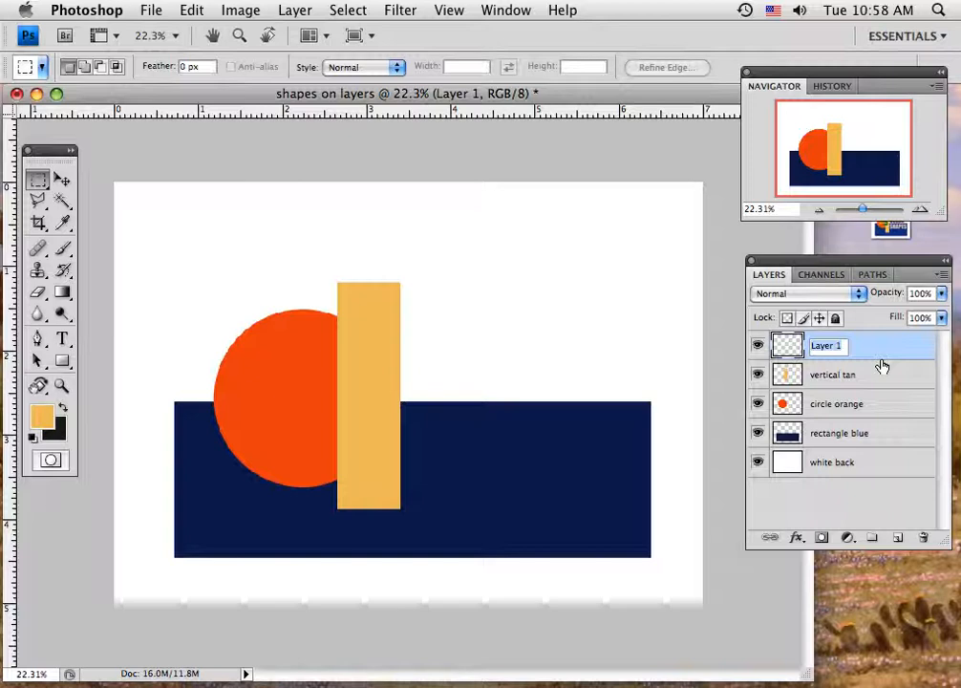
{"action": "type", "text": "aquar"}
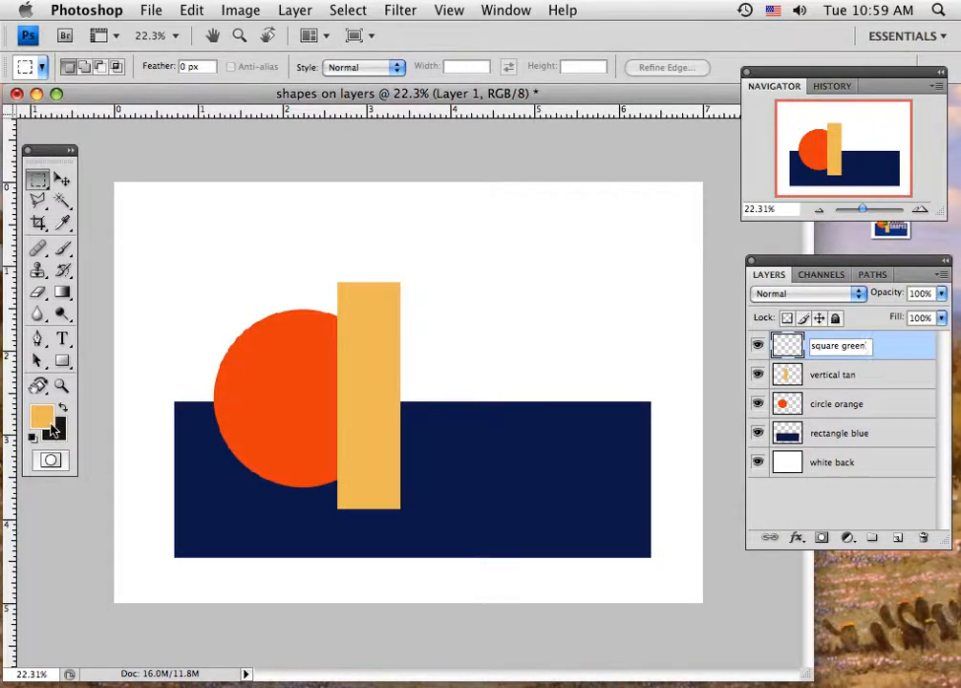
- Set the foreground color to dark green #0c6b1c and activate the Rectangular Marquee tool
{"action": "left_click", "coordinate": [41, 416]}
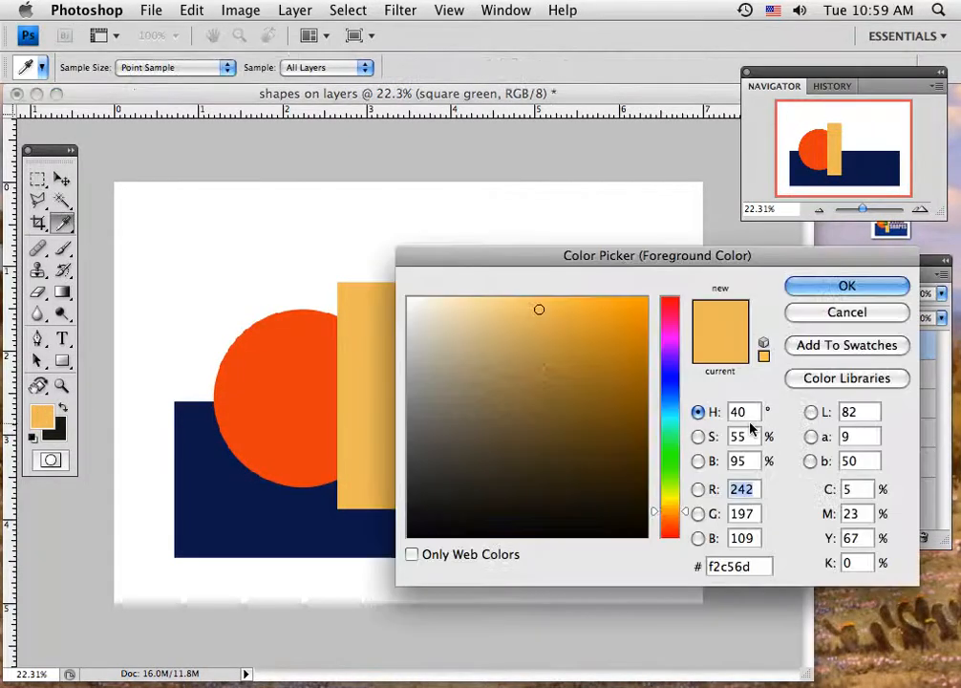
{"action": "left_click", "coordinate": [655, 447]}
{"action": "left_click", "coordinate": [620, 437]}
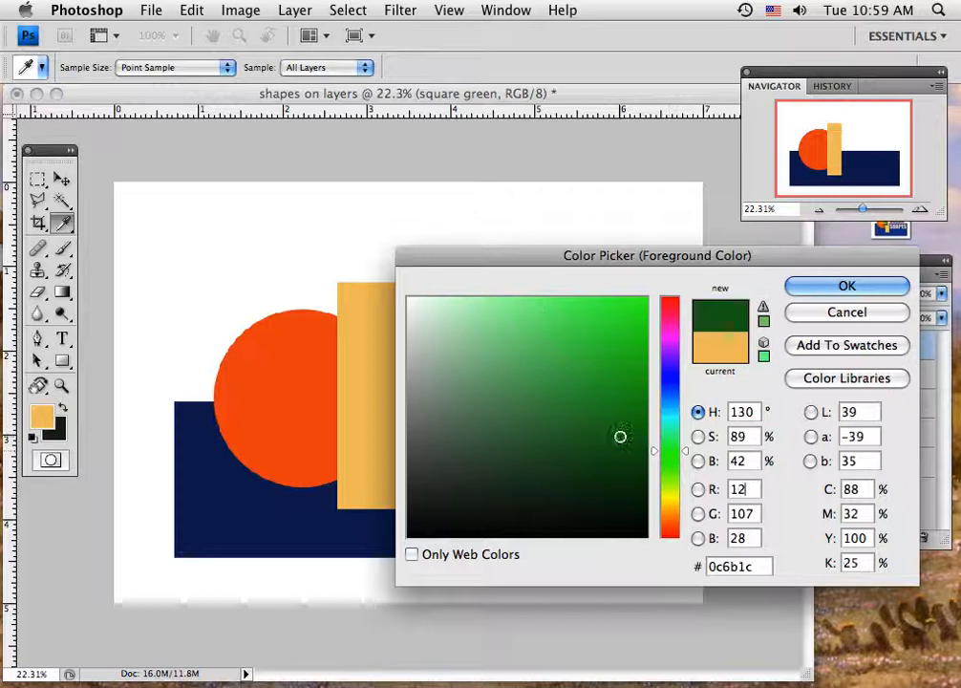
{"action": "left_click", "coordinate": [814, 287]}
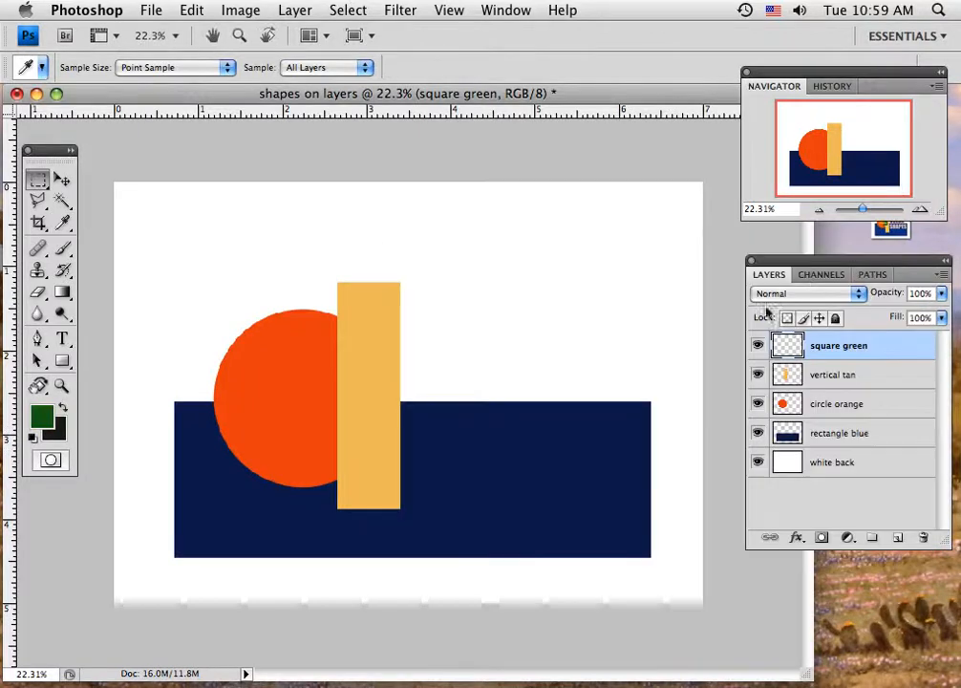
{"action": "key", "text": "m"}
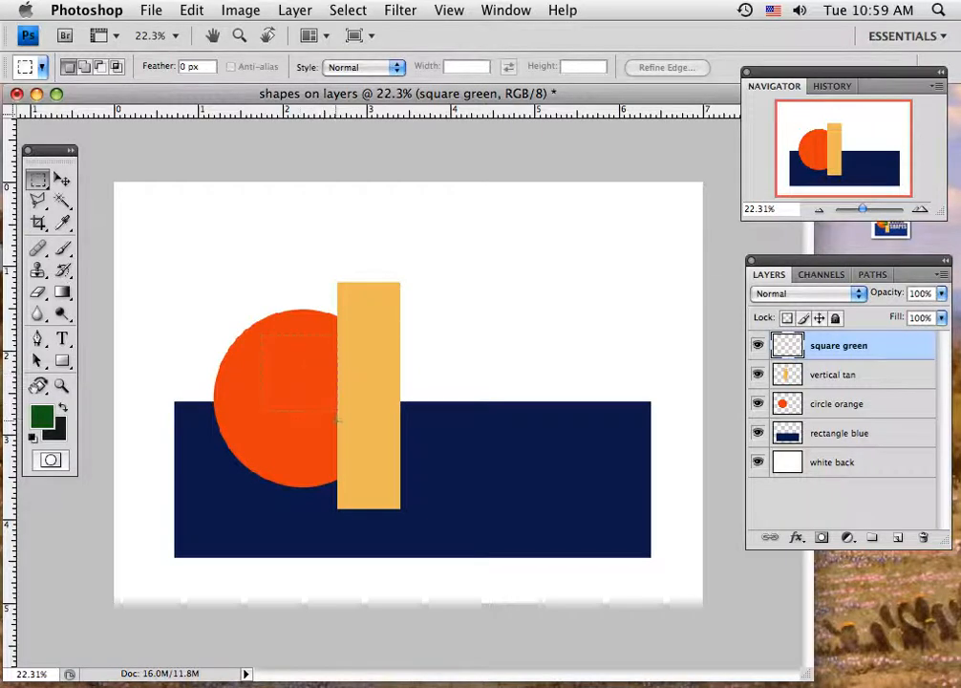
- Draw a square selection about 0.9 inch wide in the upper right of the orange circle and fill it with the dark green foreground color
{"action": "left_click_drag", "start_coordinate": [262, 334], "coordinate": [336, 412]}
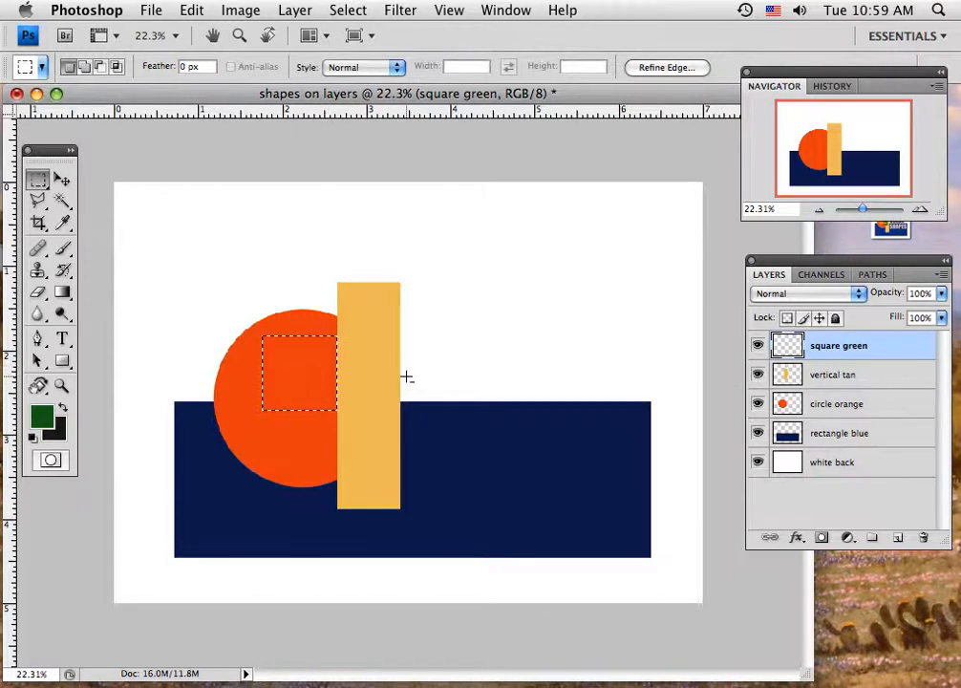
{"action": "key", "text": "alt+BackSpace"}
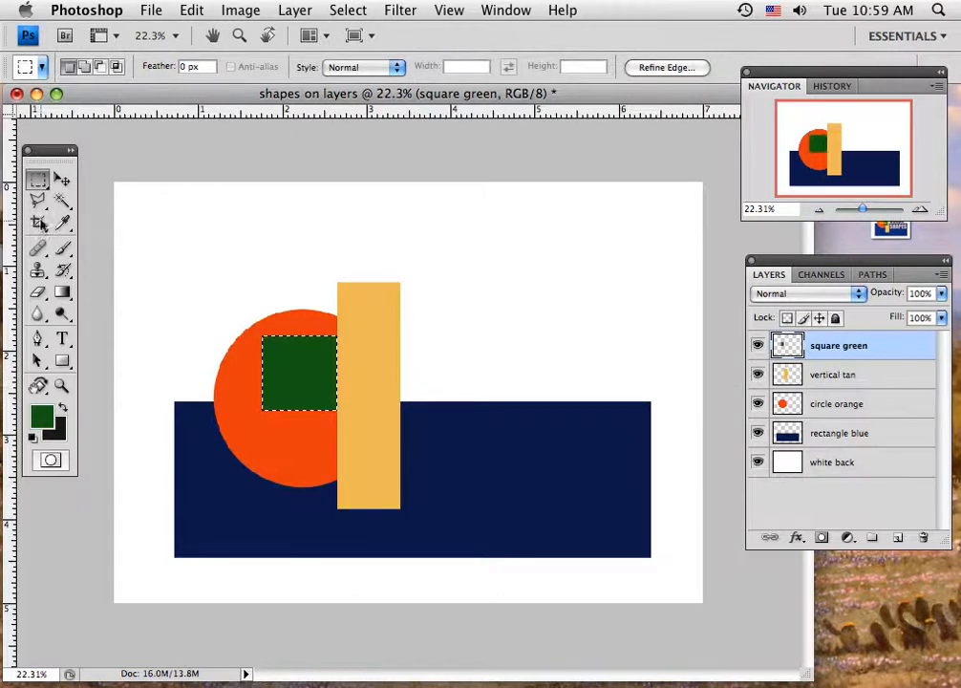
- Move the green square down so it overlaps both the orange circle and the tan bar, and clear the selection
{"action": "left_click", "coordinate": [62, 179]}
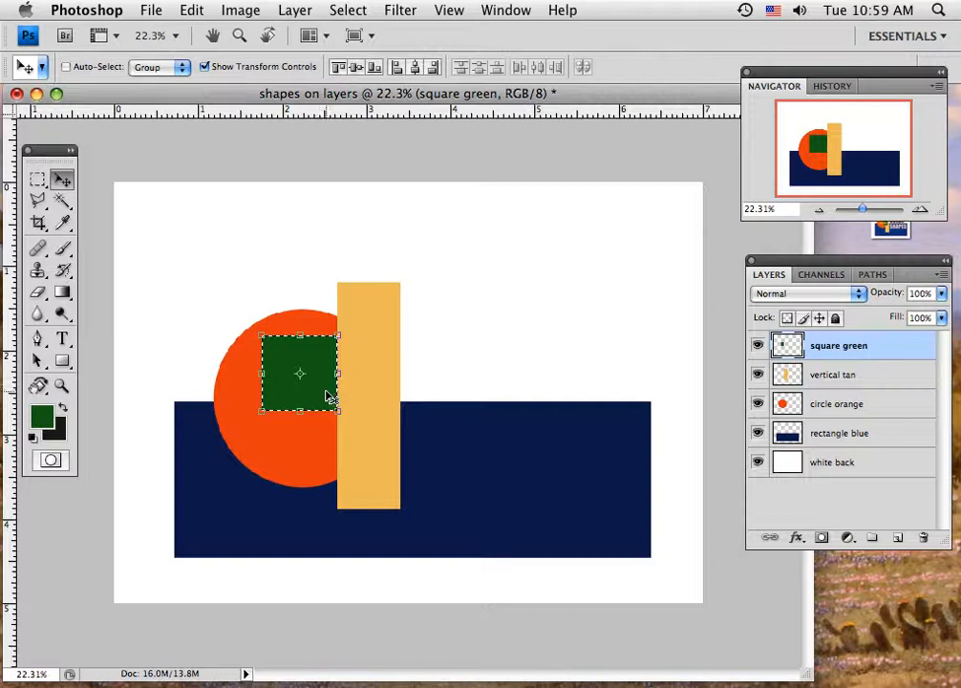
{"action": "left_click_drag", "start_coordinate": [318, 392], "coordinate": [355, 424]}
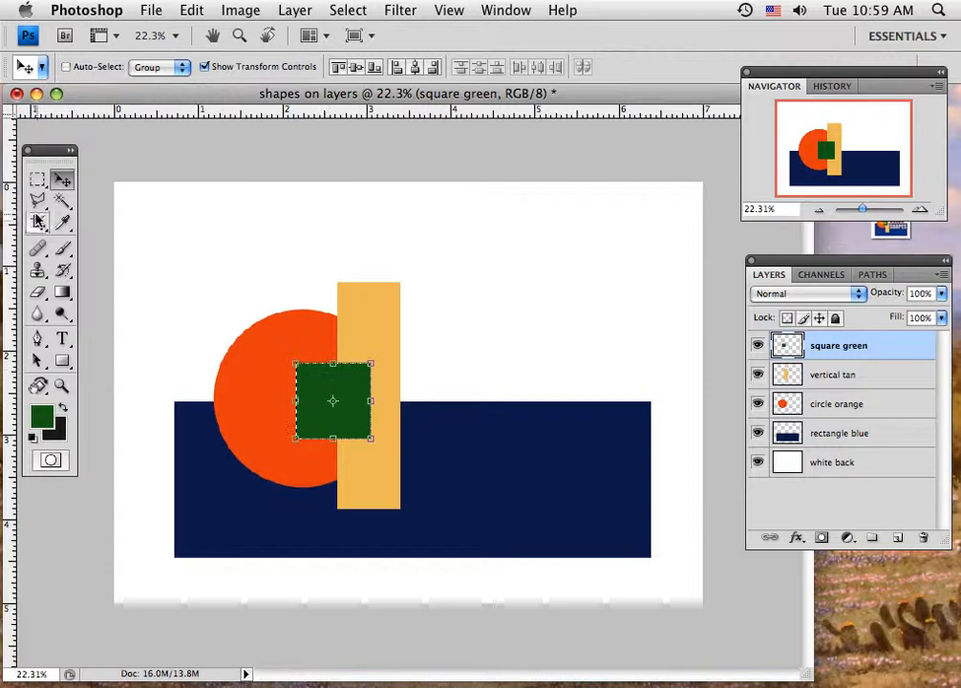
{"action": "left_click", "coordinate": [38, 179]}
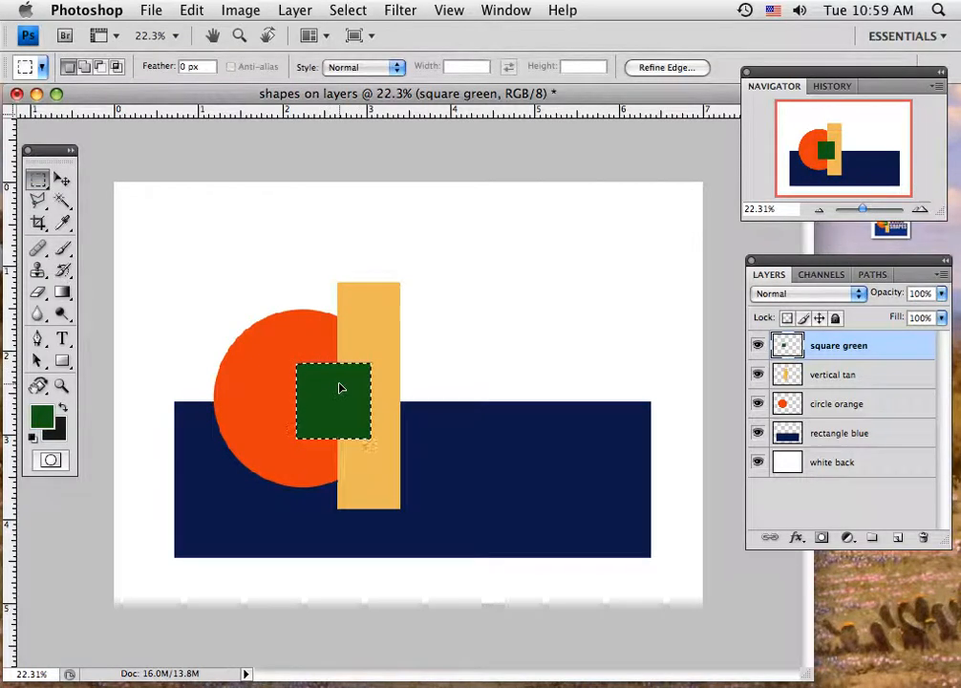
{"action": "left_click", "coordinate": [340, 387]}
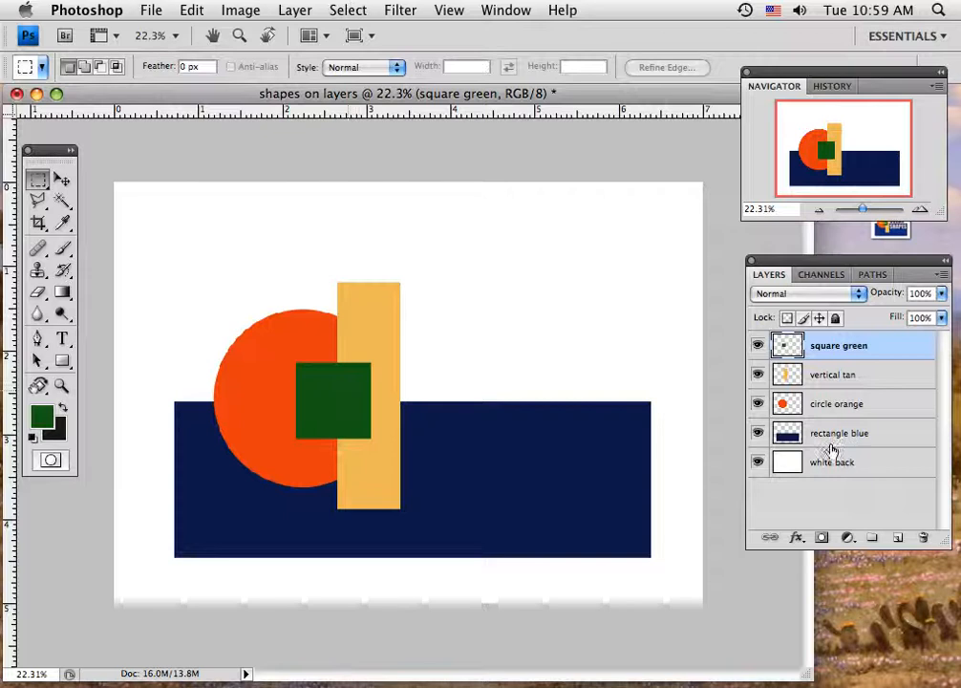
- Add a new empty layer above square green and name it "bar orange"
{"action": "left_click", "coordinate": [898, 538]}
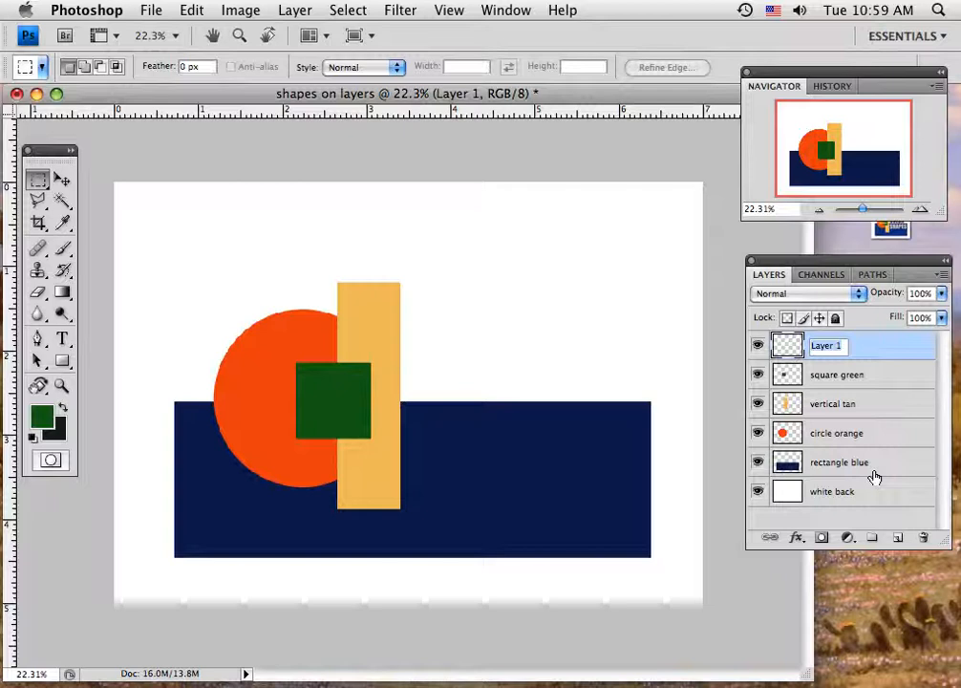
{"action": "type", "text": "bar orange"}
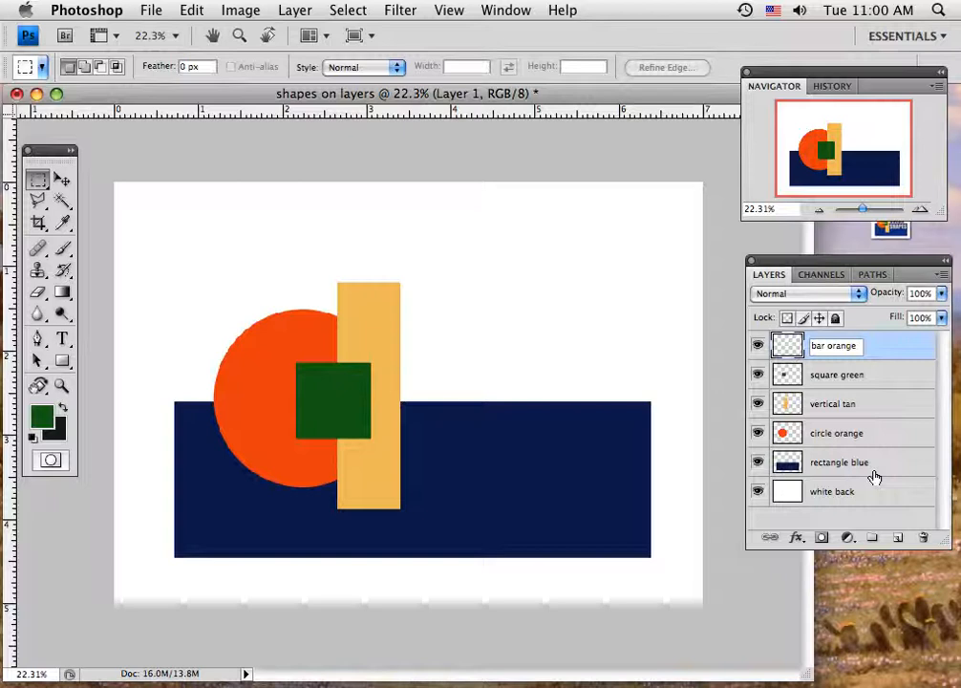
{"action": "left_click", "coordinate": [877, 353]}
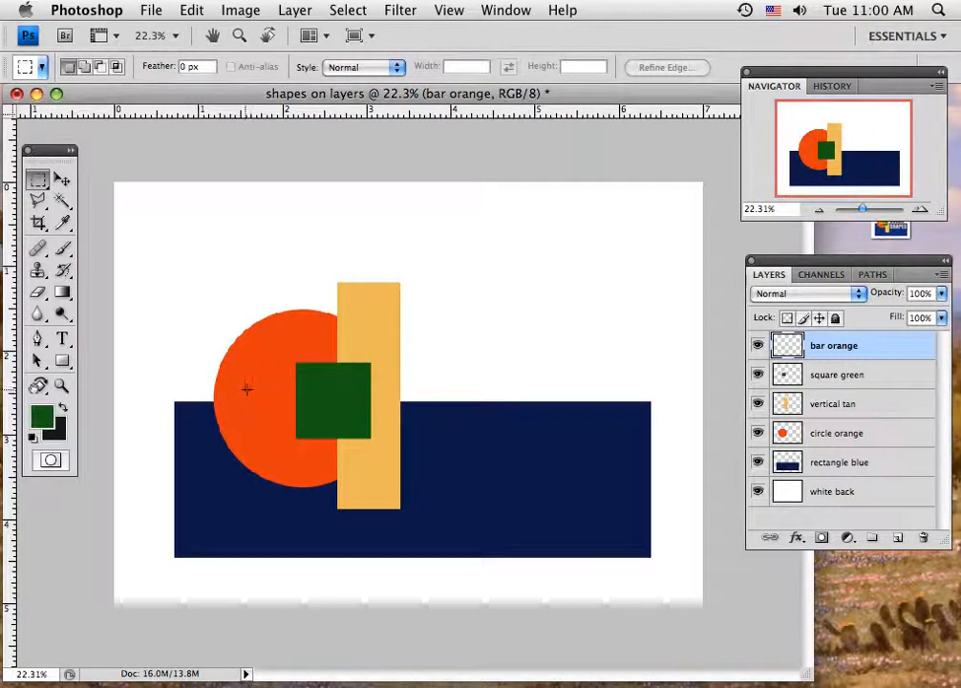
- Fill a horizontal bar about 1.2 by 0.2 inches across the circle and green square with orange #f2832a on the bar orange layer
{"action": "left_click_drag", "start_coordinate": [305, 402], "coordinate": [350, 406]}
{"action": "left_click", "coordinate": [42, 416]}
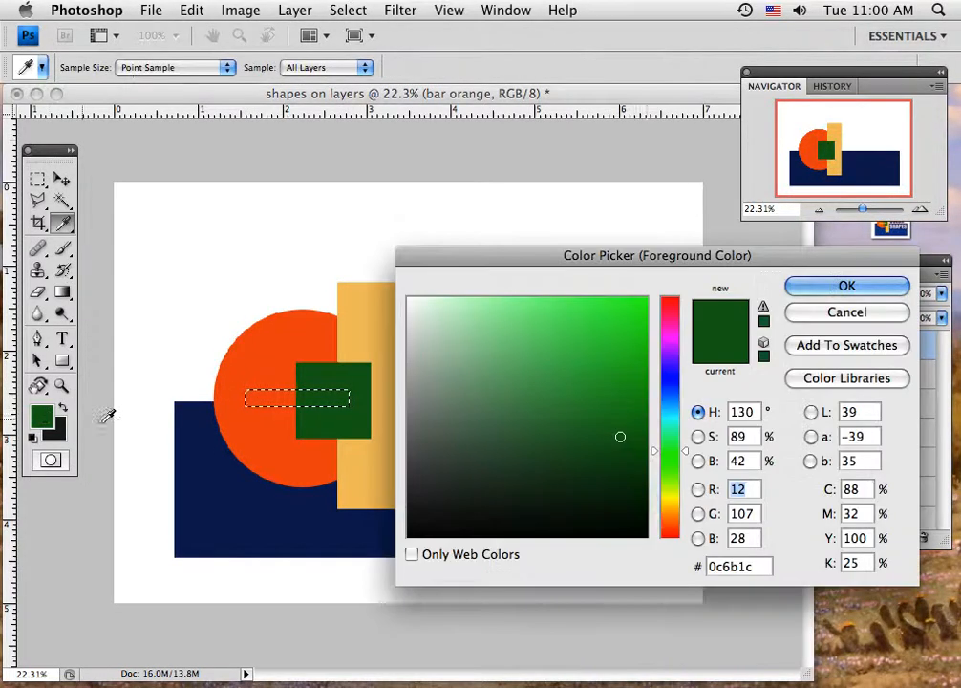
{"action": "mouse_move", "coordinate": [672, 519]}
{"action": "left_mouse_down"}
{"action": "mouse_move", "coordinate": [658, 510]}
{"action": "mouse_move", "coordinate": [675, 523]}
{"action": "left_mouse_up"}
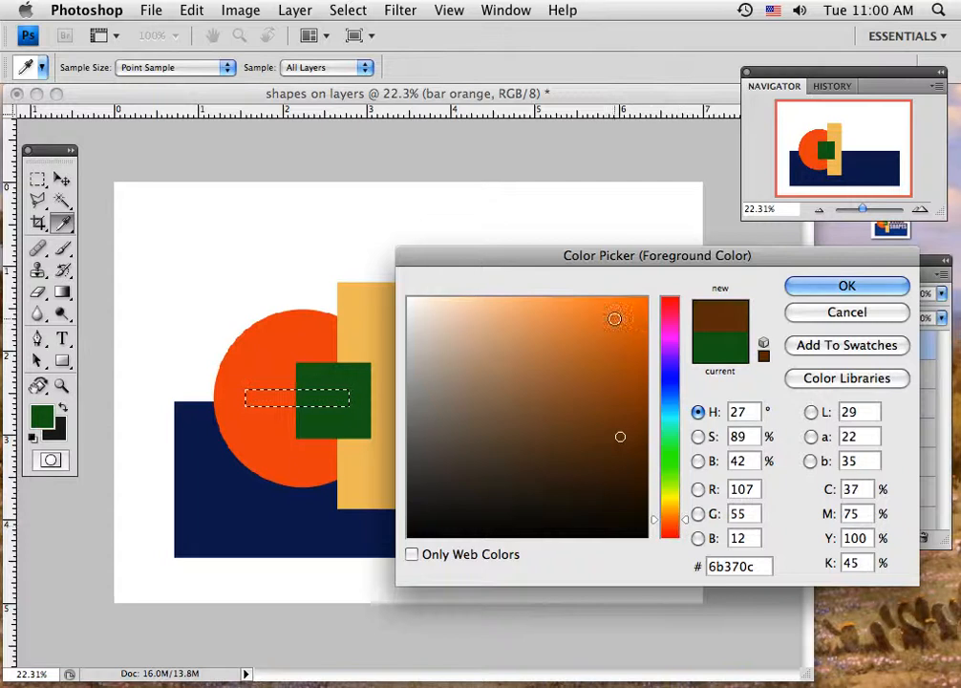
{"action": "left_click", "coordinate": [606, 309]}
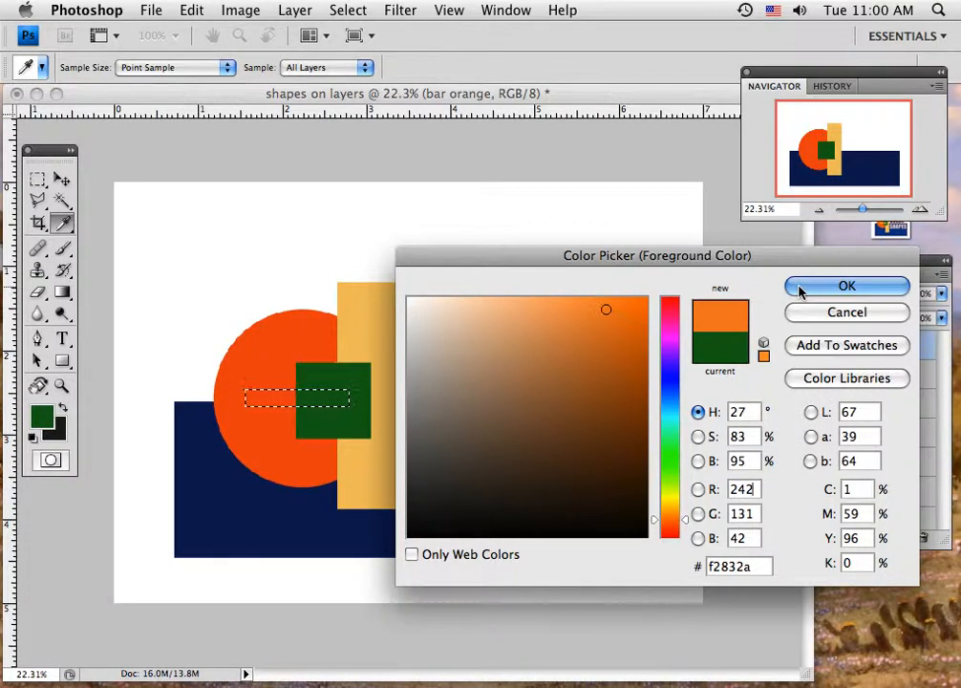
{"action": "left_click", "coordinate": [846, 286]}
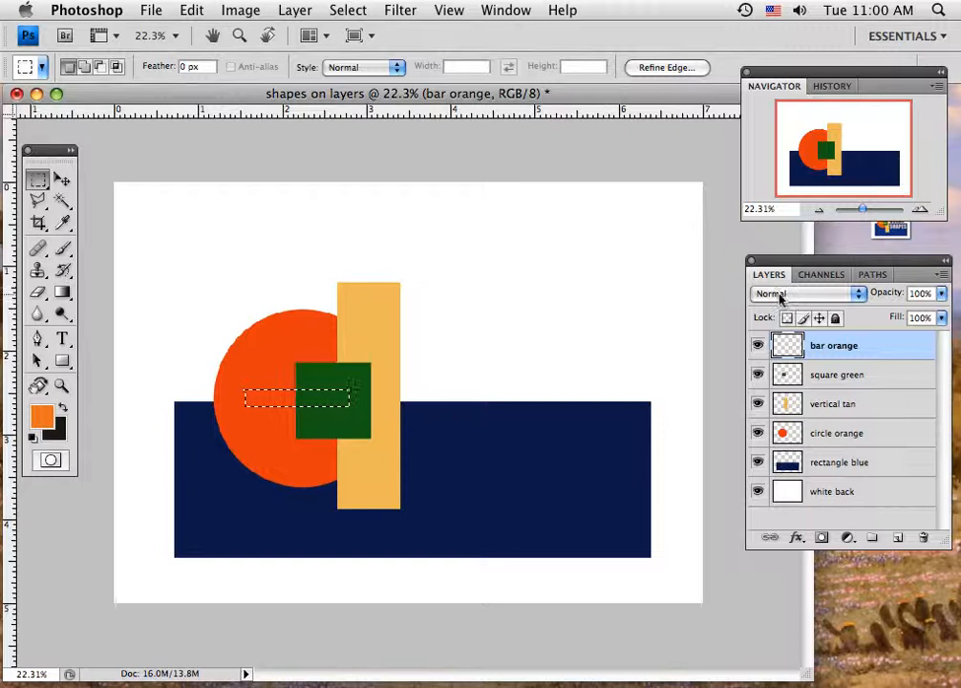
{"action": "key", "text": "alt+BackSpace"}
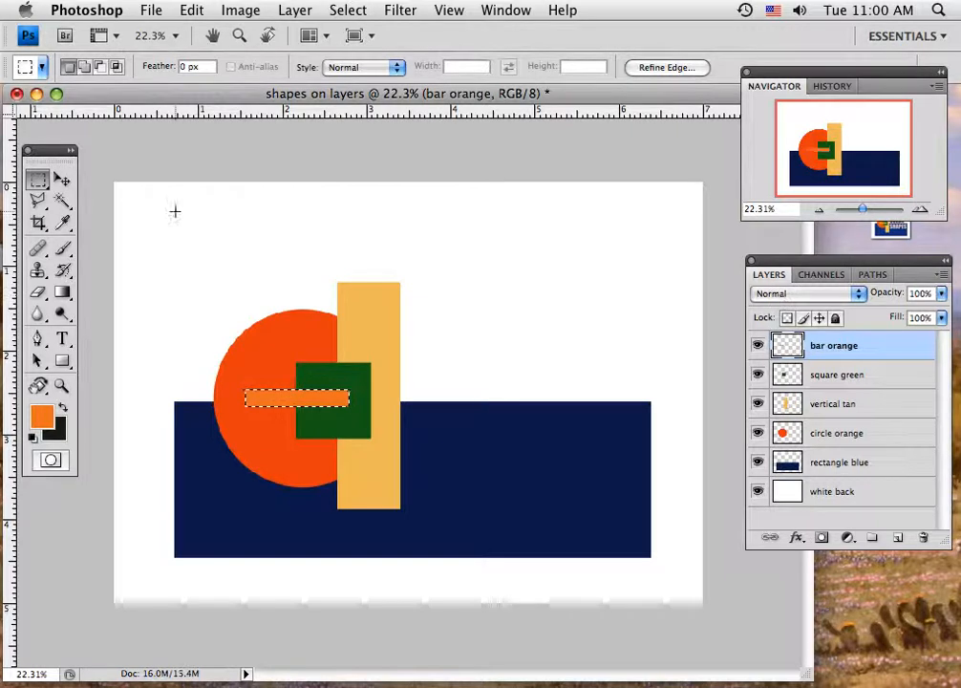
{"action": "left_click", "coordinate": [67, 179]}
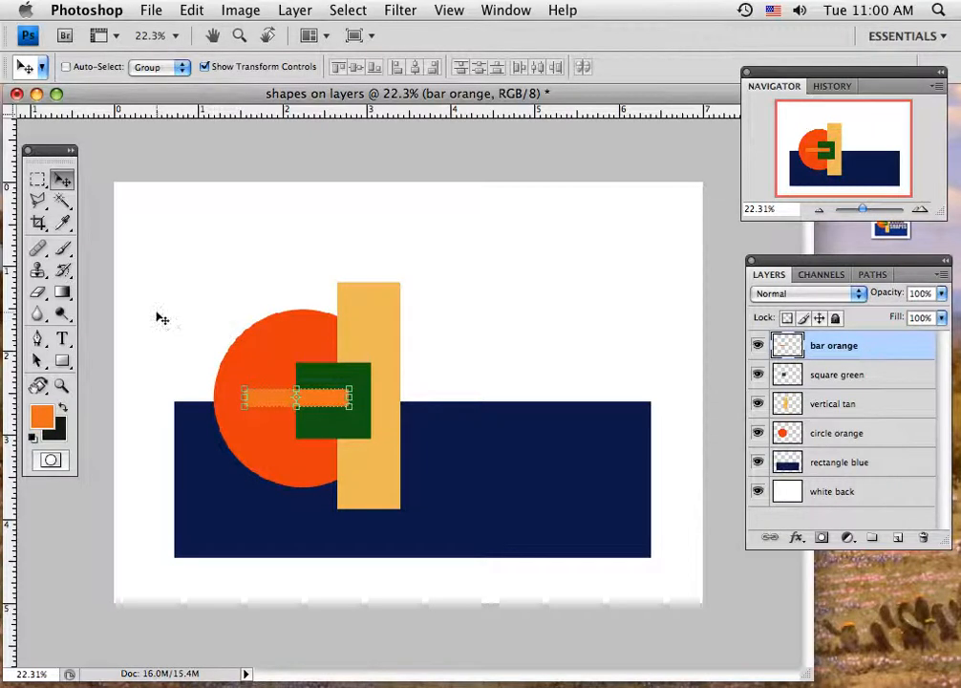
- Set up the Type tool with the Impact font at 72 pt and a brown text color #963a0e
{"action": "left_click", "coordinate": [61, 339]}
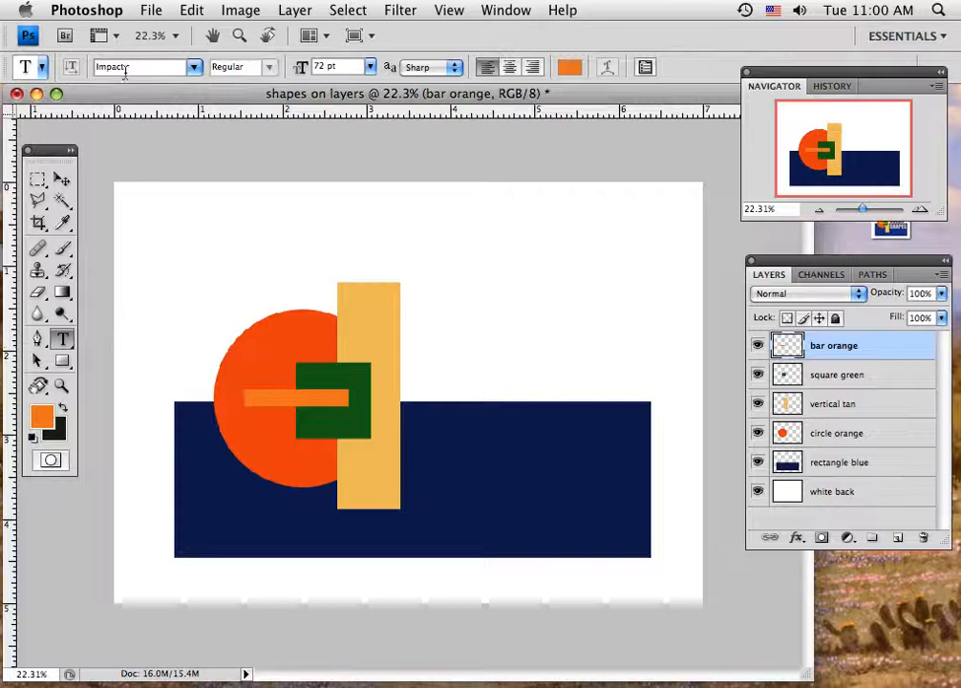
{"action": "left_click", "coordinate": [193, 68]}
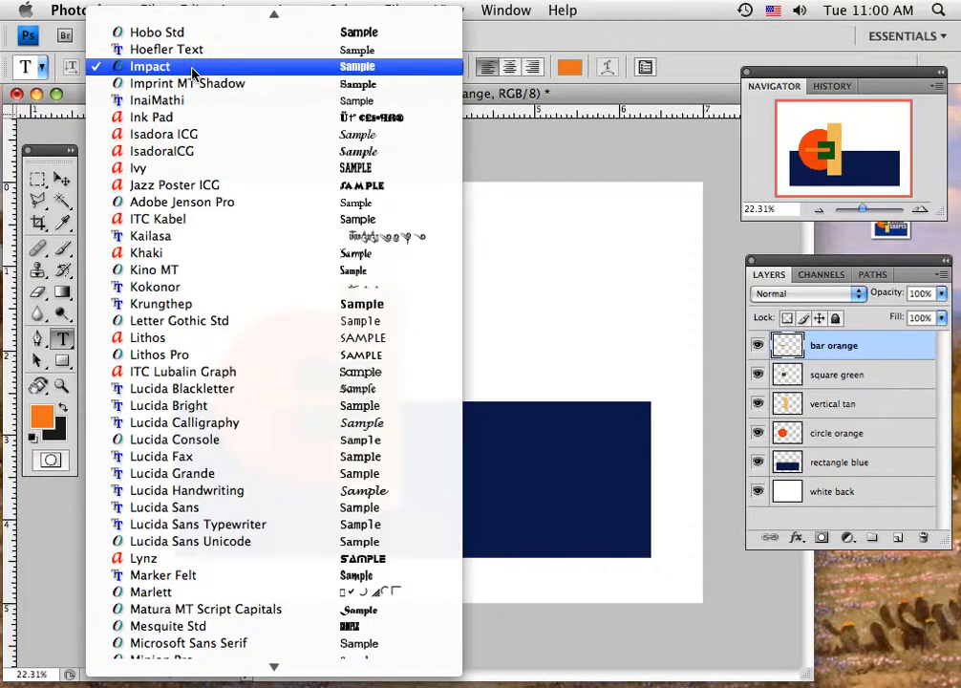
{"action": "left_click", "coordinate": [192, 68]}
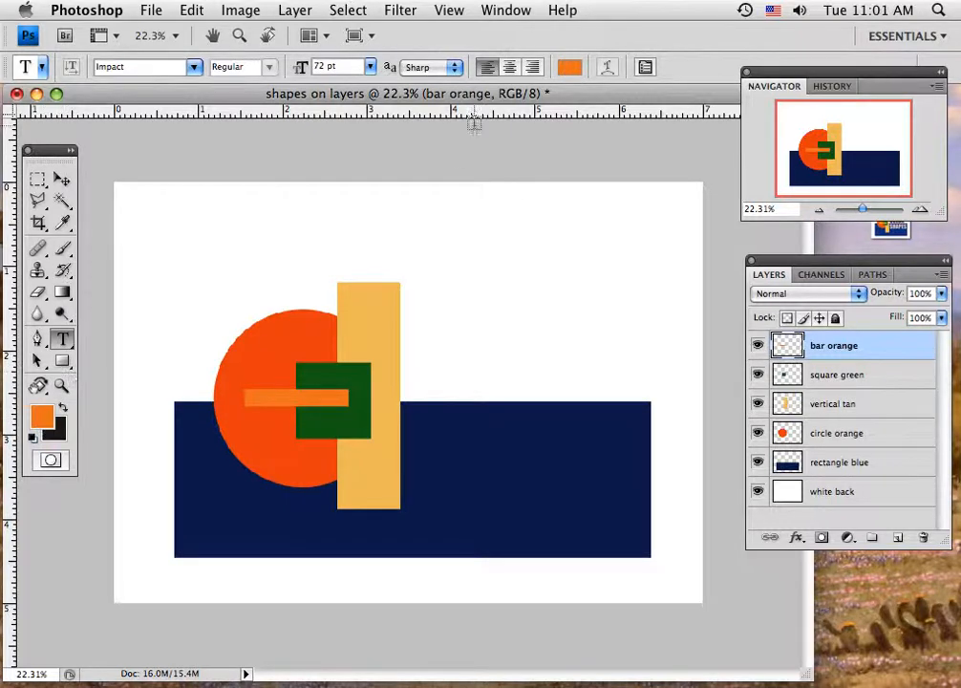
{"action": "left_click", "coordinate": [565, 67]}
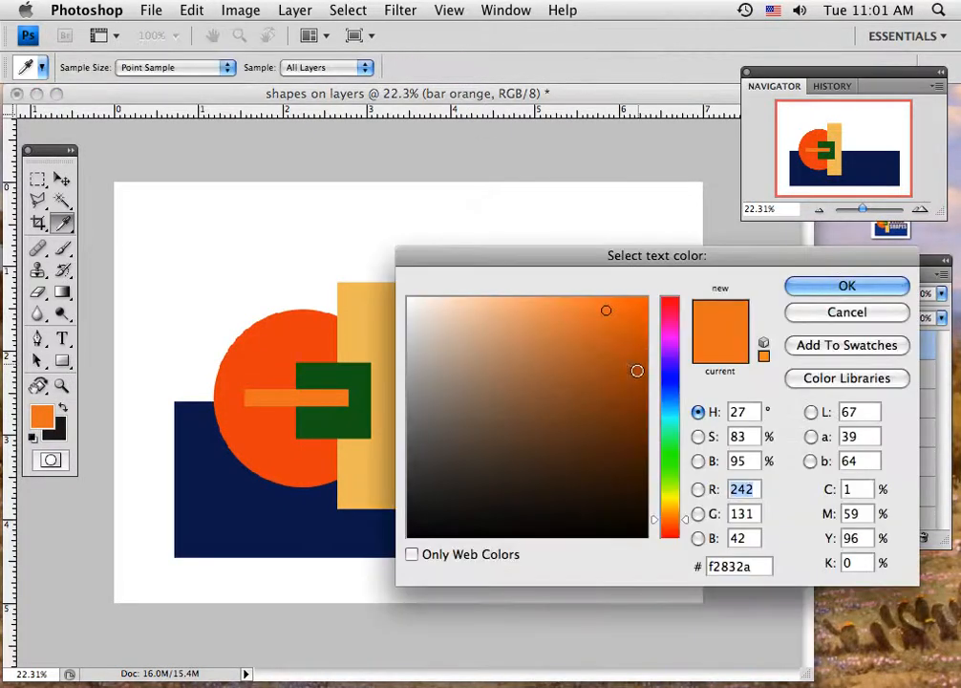
{"action": "left_click", "coordinate": [671, 524]}
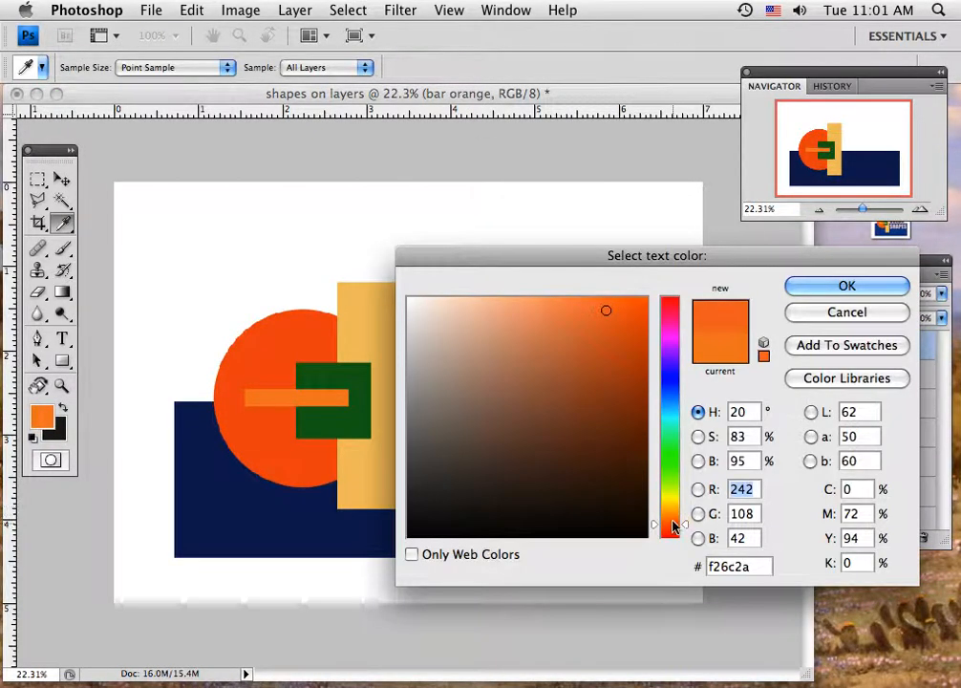
{"action": "left_click", "coordinate": [626, 396]}
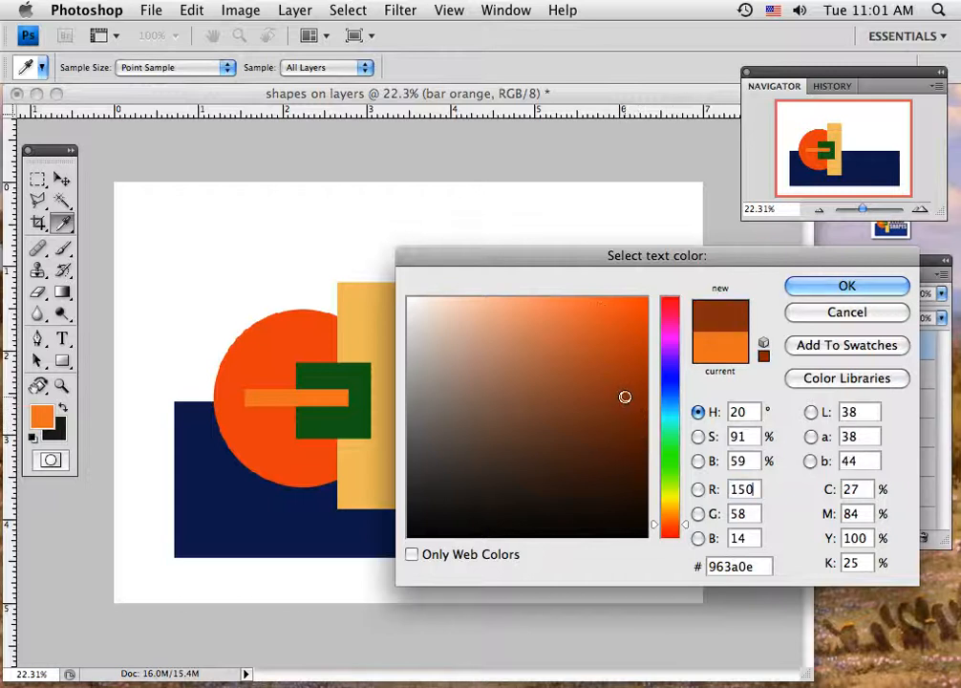
{"action": "left_click", "coordinate": [801, 287]}
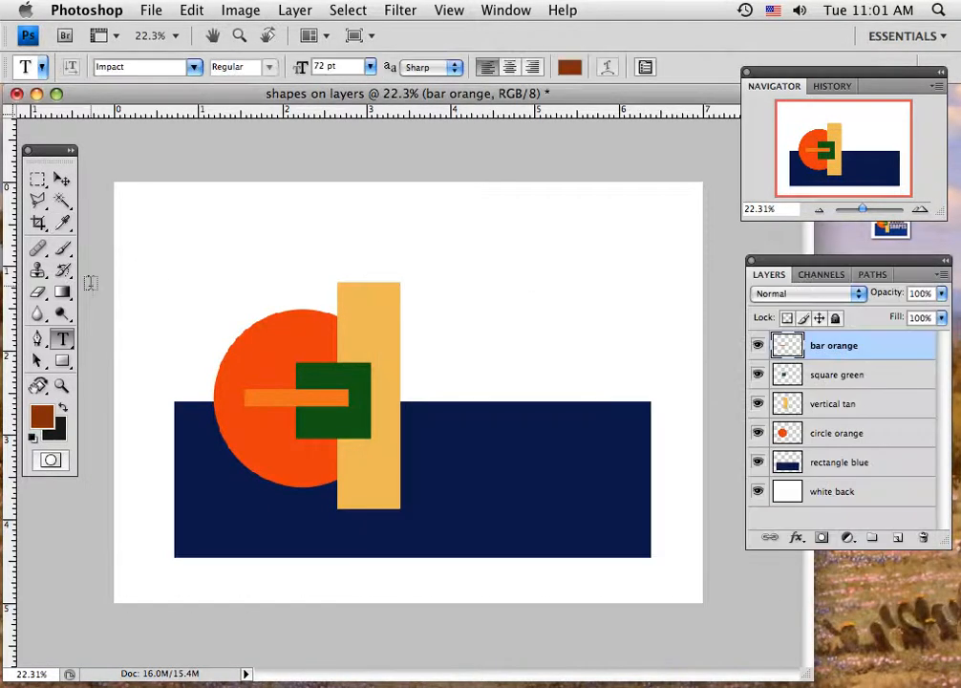
- Add the text "COLOR" and move it just above the blue rectangle, beside the tan bar
{"action": "left_click", "coordinate": [461, 303]}
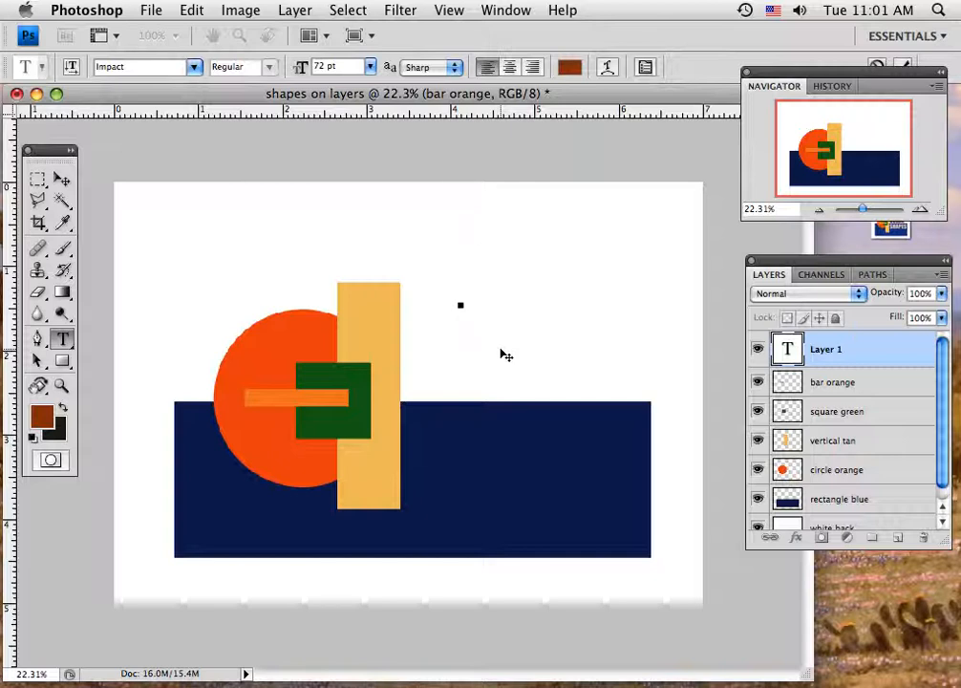
{"action": "type", "text": "COLOR"}
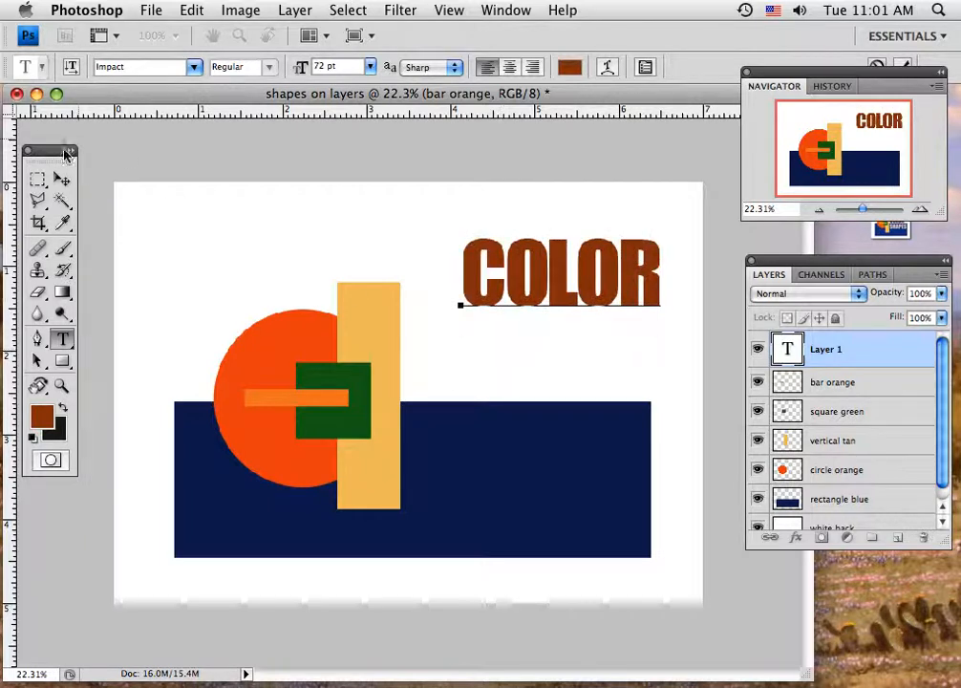
{"action": "left_click", "coordinate": [59, 179]}
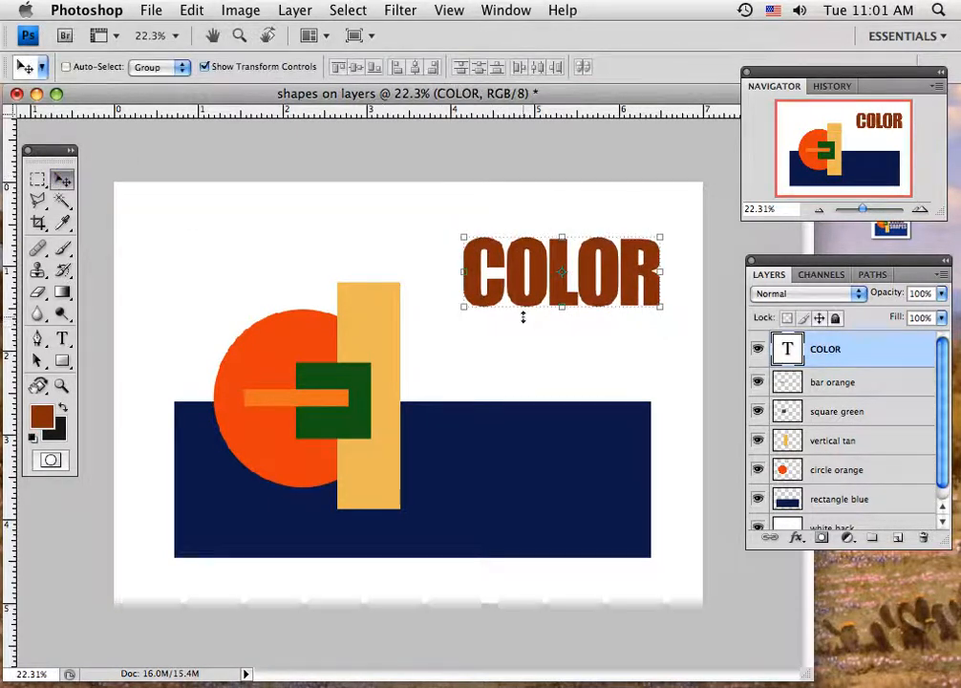
{"action": "left_click_drag", "start_coordinate": [534, 313], "coordinate": [472, 389]}
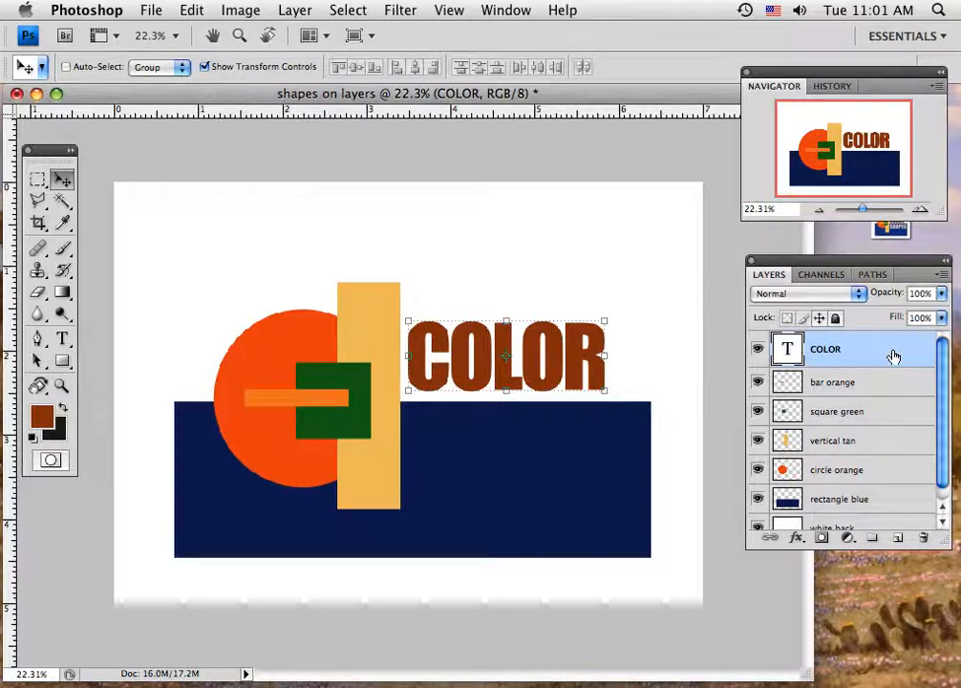
- Duplicate the COLOR text layer and place the copy above the original word in the white area
{"action": "left_click_drag", "start_coordinate": [894, 356], "coordinate": [897, 538]}
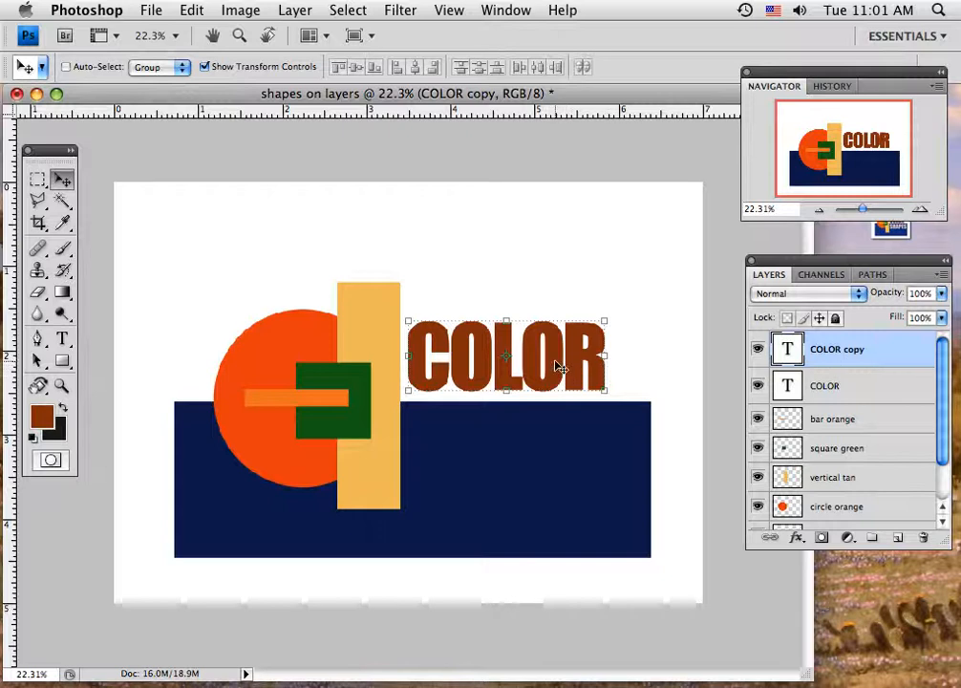
{"action": "left_click_drag", "start_coordinate": [553, 365], "coordinate": [585, 275]}
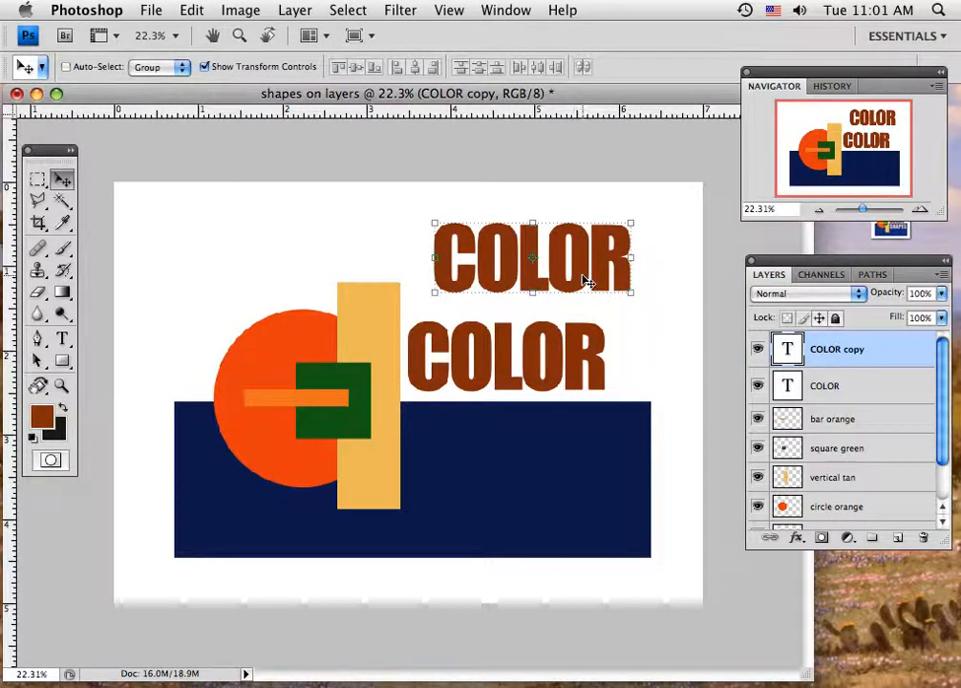
- Replace the wording of the copied text layer with "SHAPES"
{"action": "left_click", "coordinate": [62, 338]}
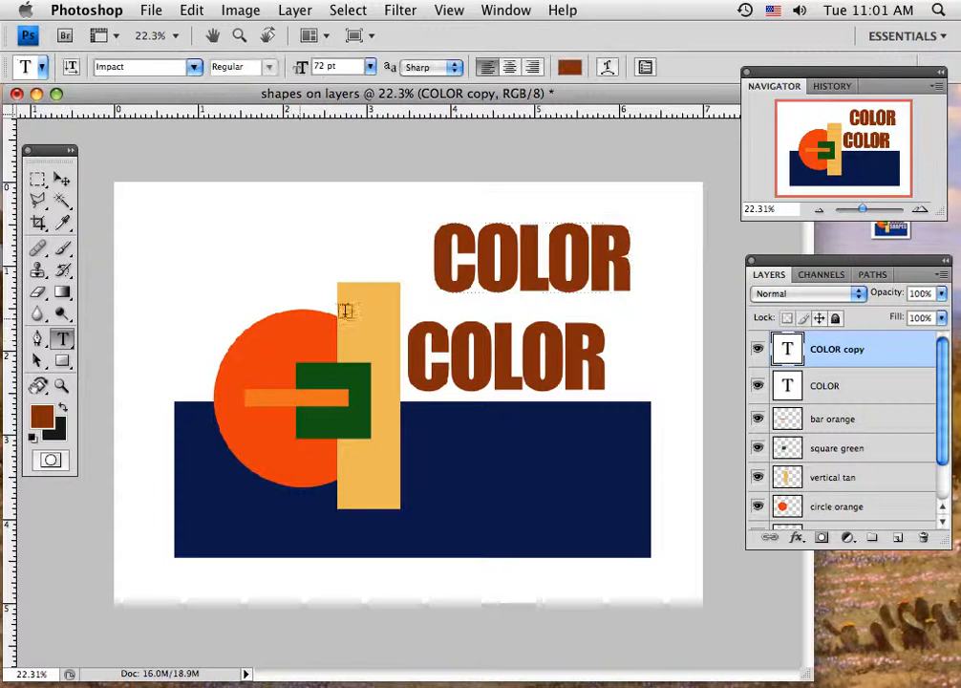
{"action": "double_click", "coordinate": [485, 261]}
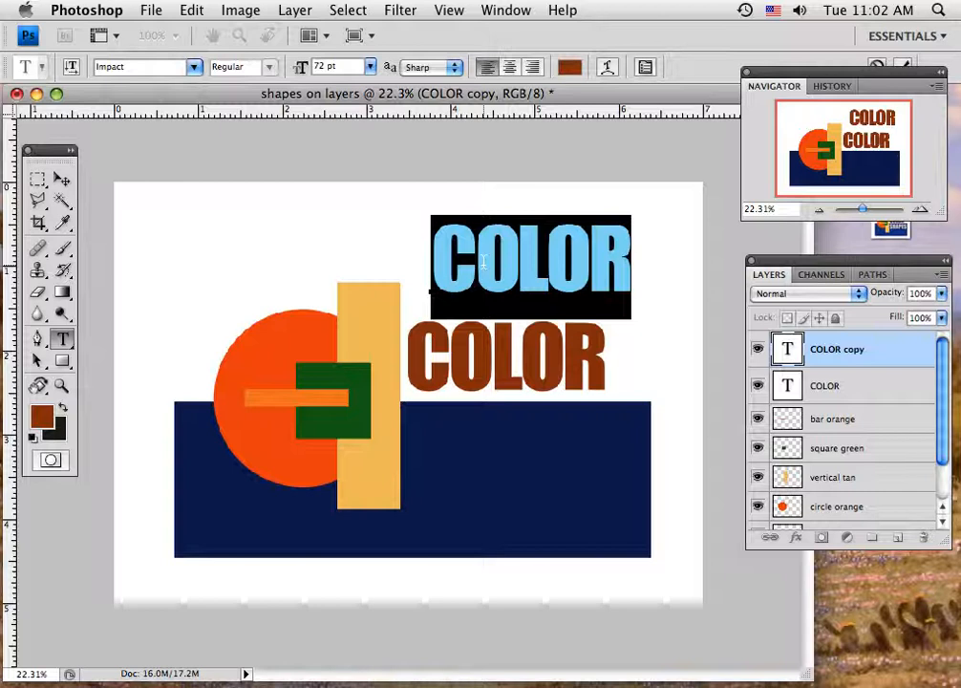
{"action": "type", "text": "SH"}
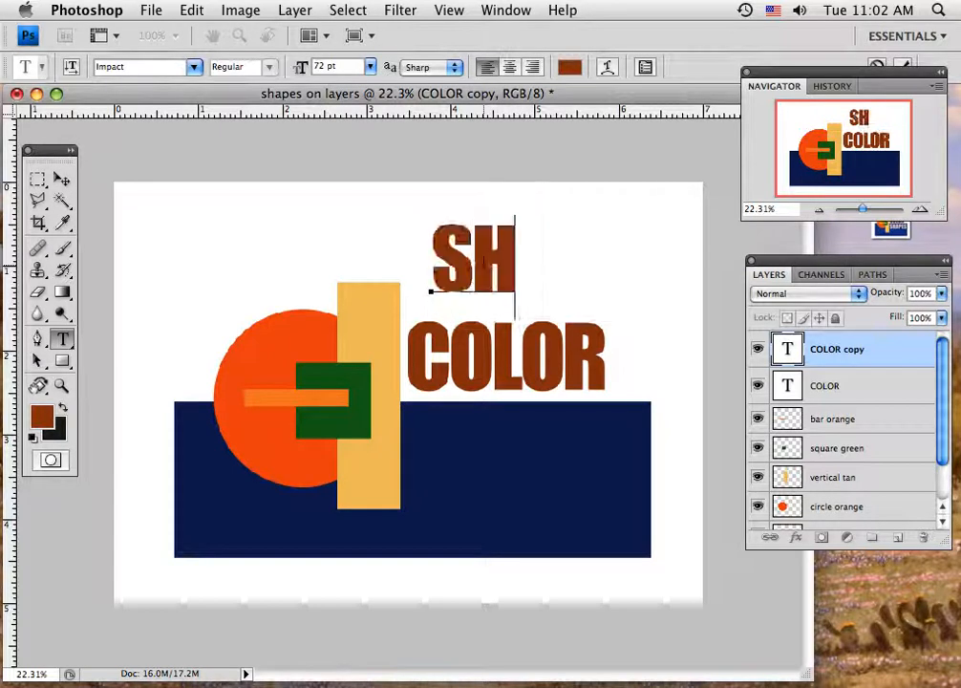
{"action": "type", "text": "APES"}
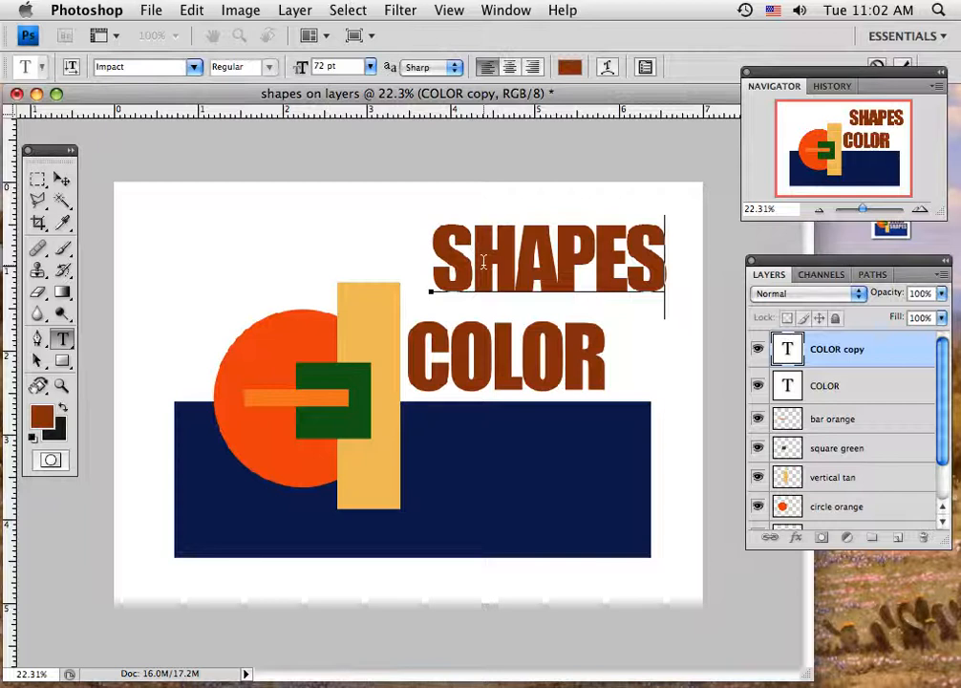
- Increase the letter spacing of the whole word SHAPES until it is about 3 inches wide
{"action": "double_click", "coordinate": [532, 261]}
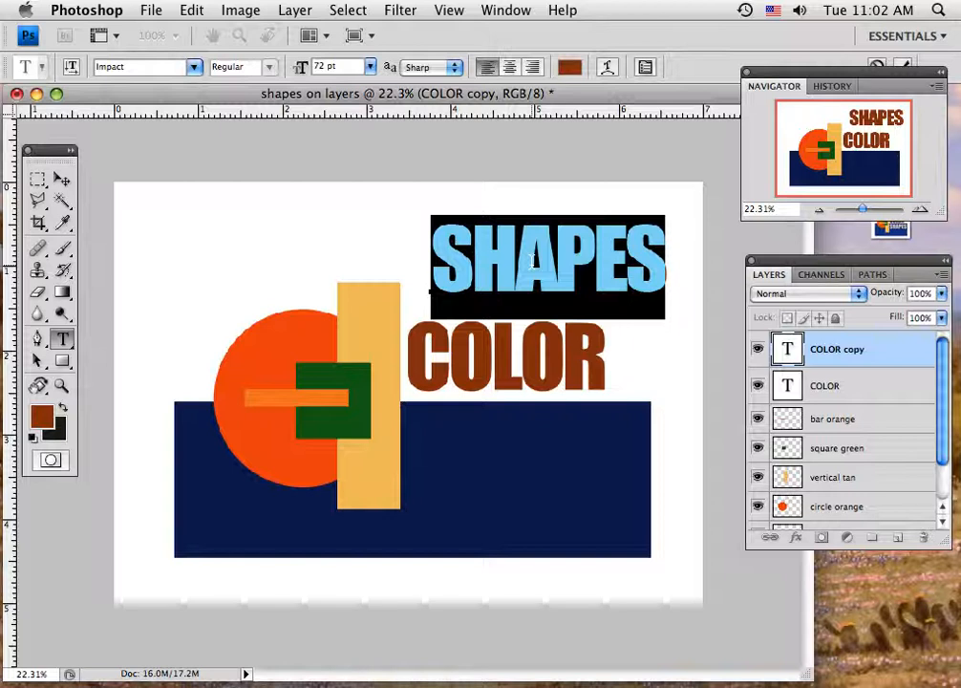
{"action": "key", "text": "alt+Right"}
{"action": "key", "text": "alt+Right"}
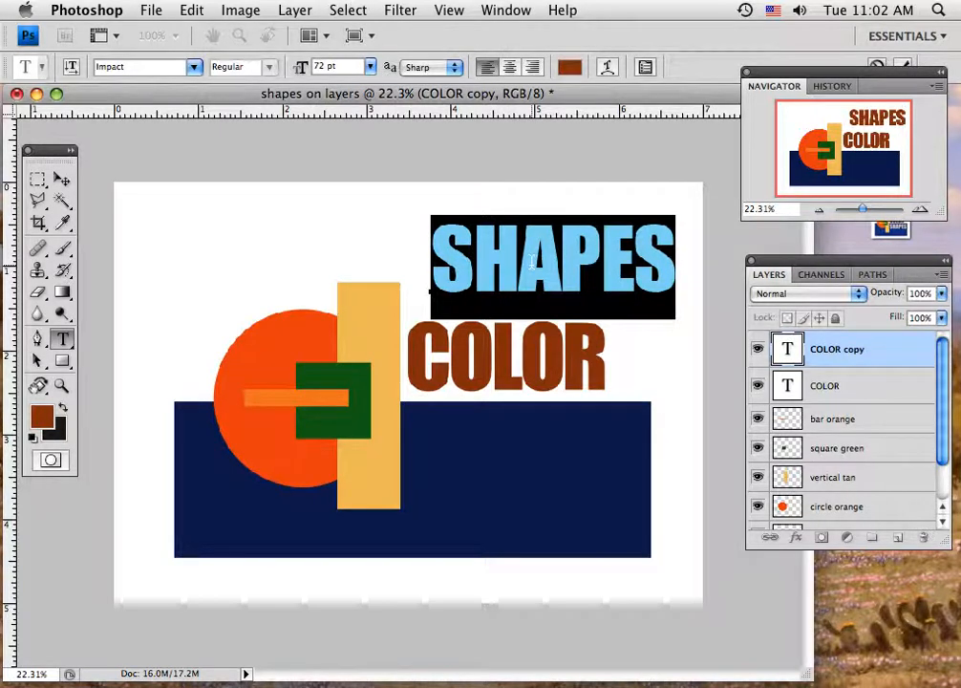
{"action": "key", "text": "alt+Right"}
{"action": "key", "text": "alt+Right"}
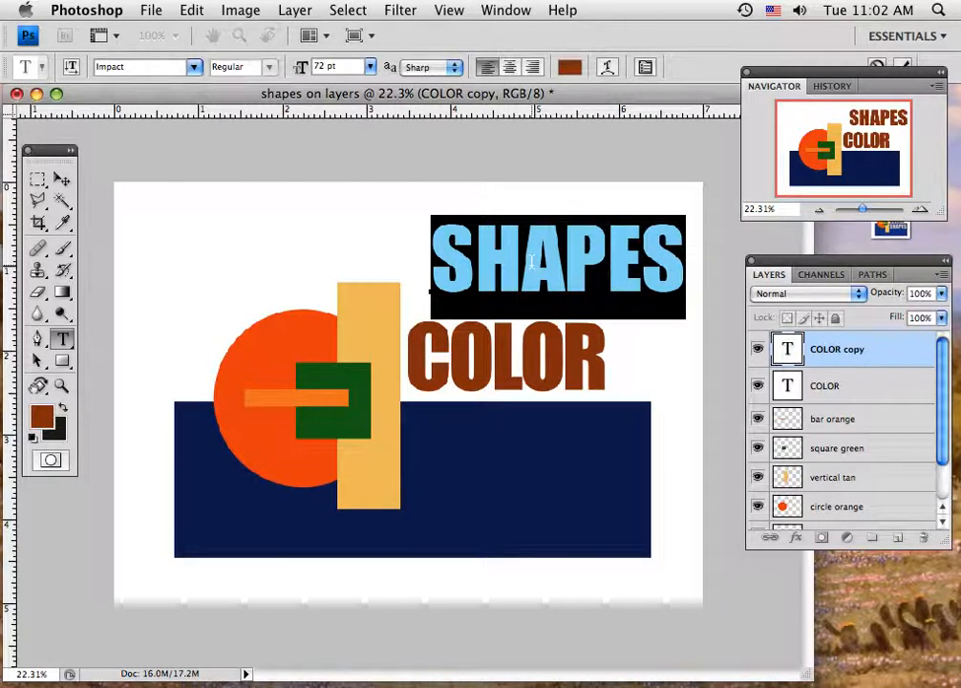
- Commit the SHAPES text, and slightly tighten the kerning between its P and E and between its S and H
{"action": "left_click", "coordinate": [61, 179]}
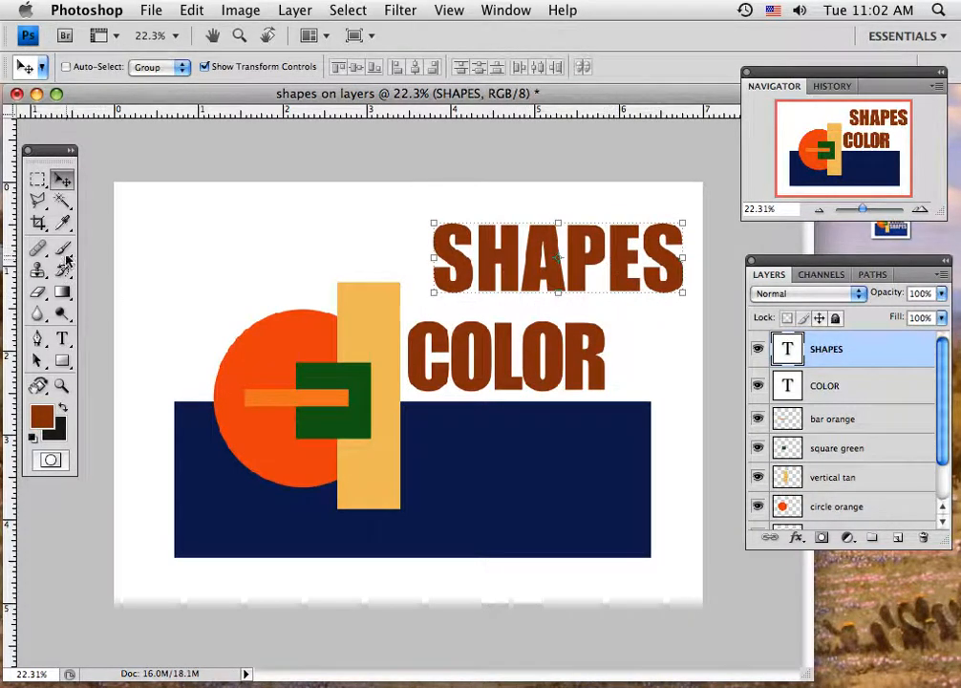
{"action": "left_click", "coordinate": [62, 338]}
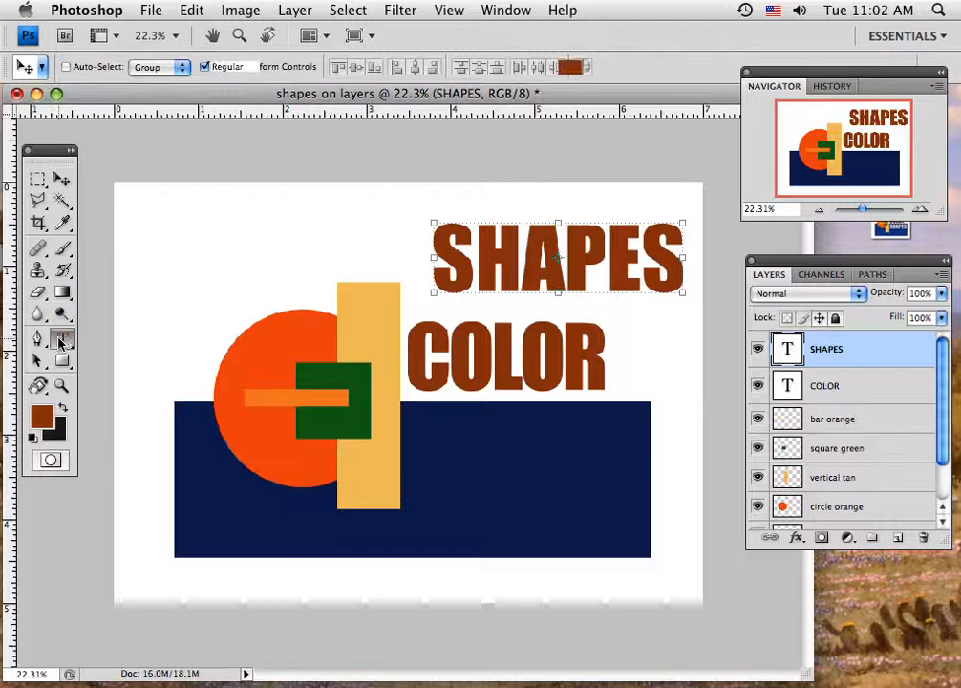
{"action": "left_click", "coordinate": [604, 272]}
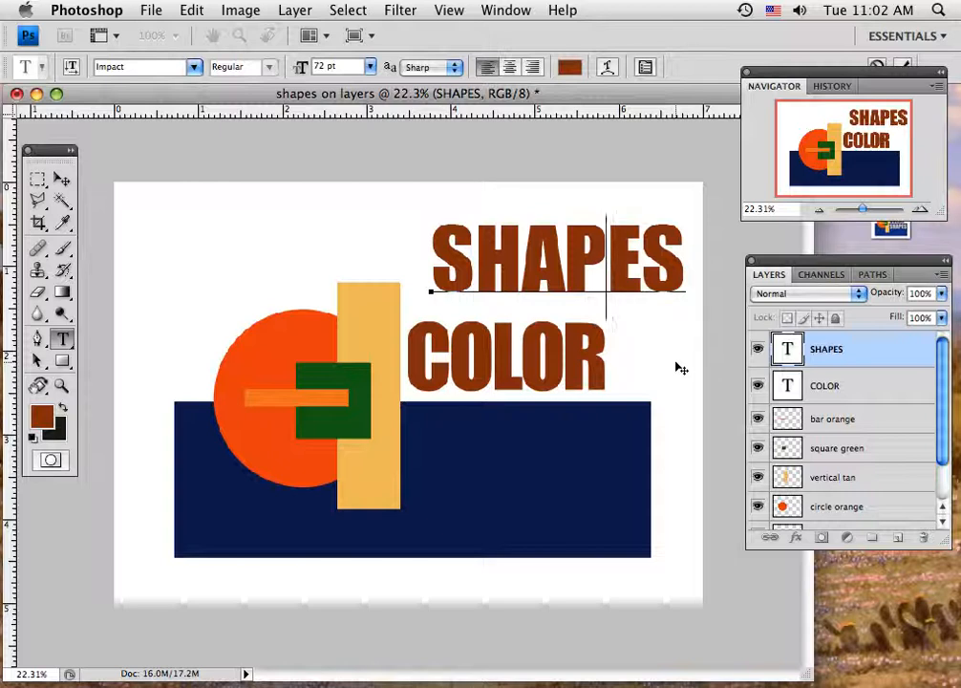
{"action": "key", "text": "alt+Left"}
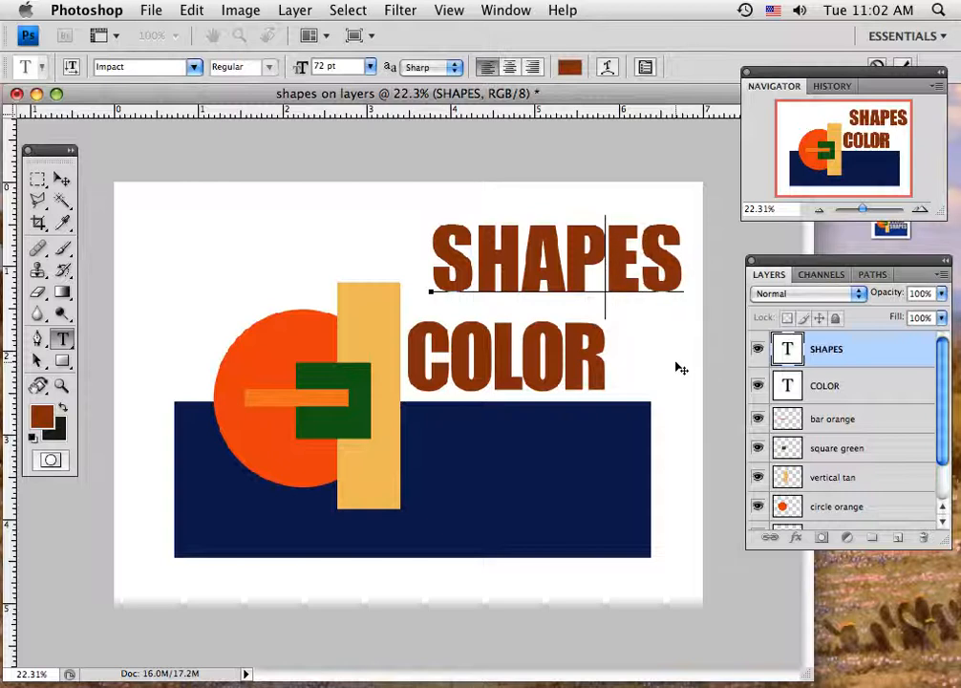
{"action": "key", "text": "alt+Left"}
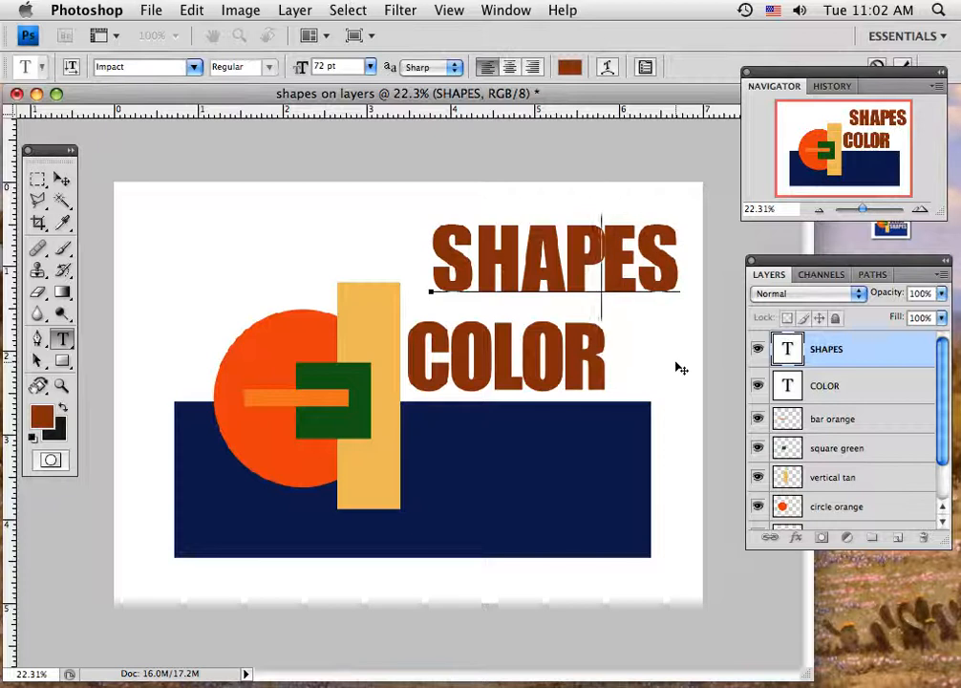
{"action": "key", "text": "alt+Right"}
{"action": "key", "text": "alt+Right"}
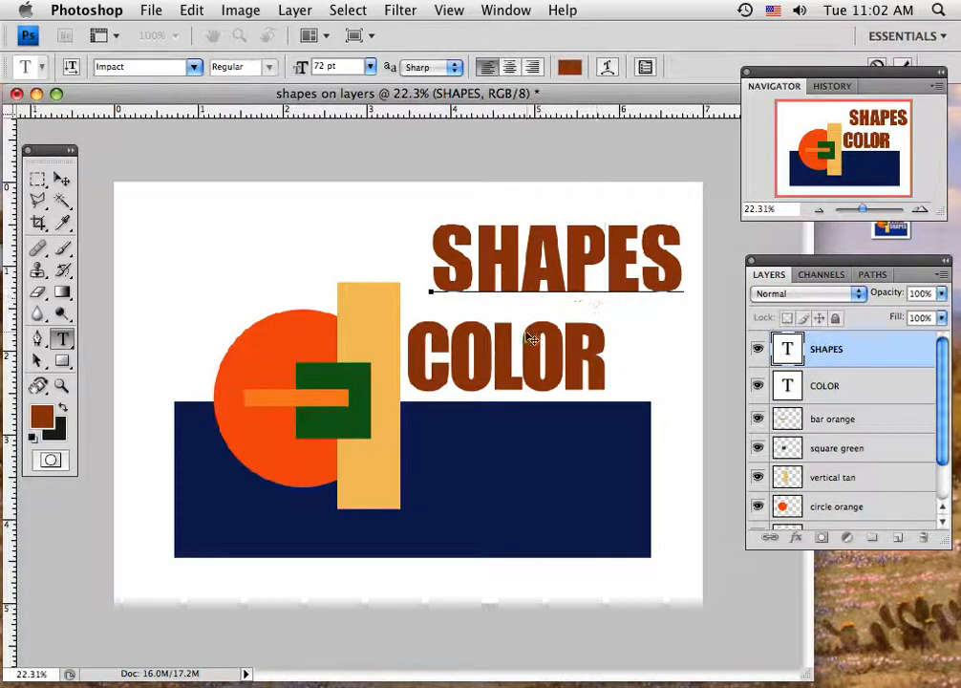
{"action": "left_click", "coordinate": [475, 256]}
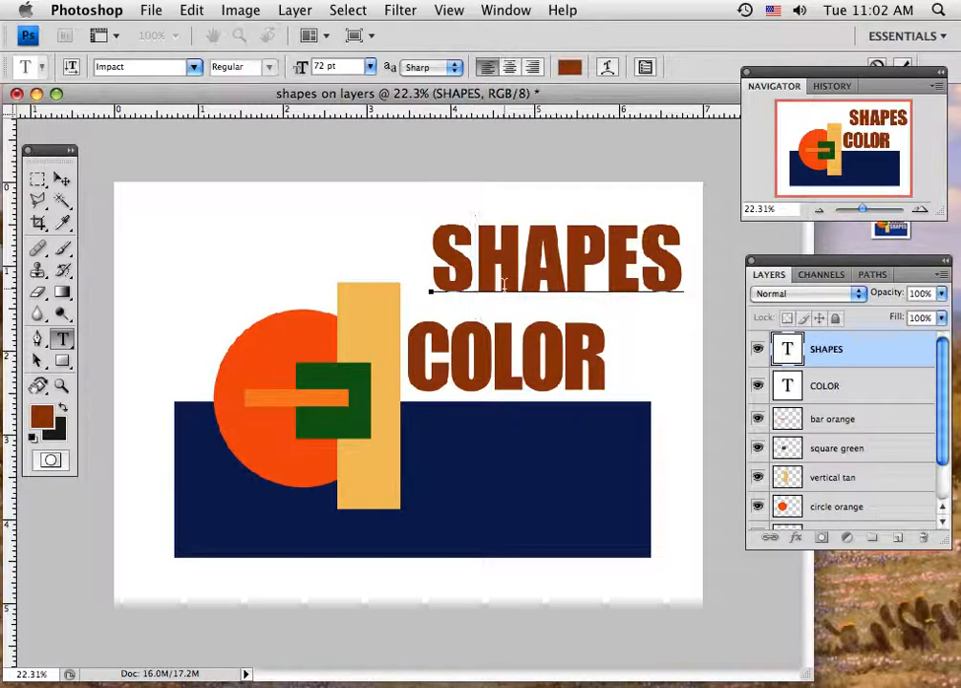
{"action": "key", "text": "alt+Left"}
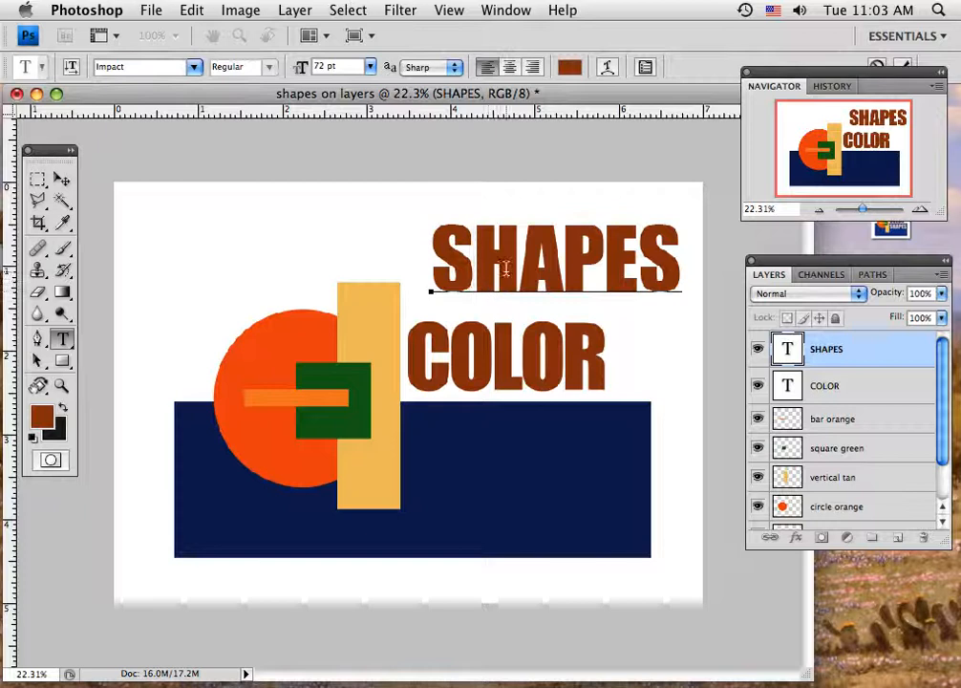
- Change the text color of the whole word SHAPES to light gray #e3dcd8
{"action": "double_click", "coordinate": [497, 269]}
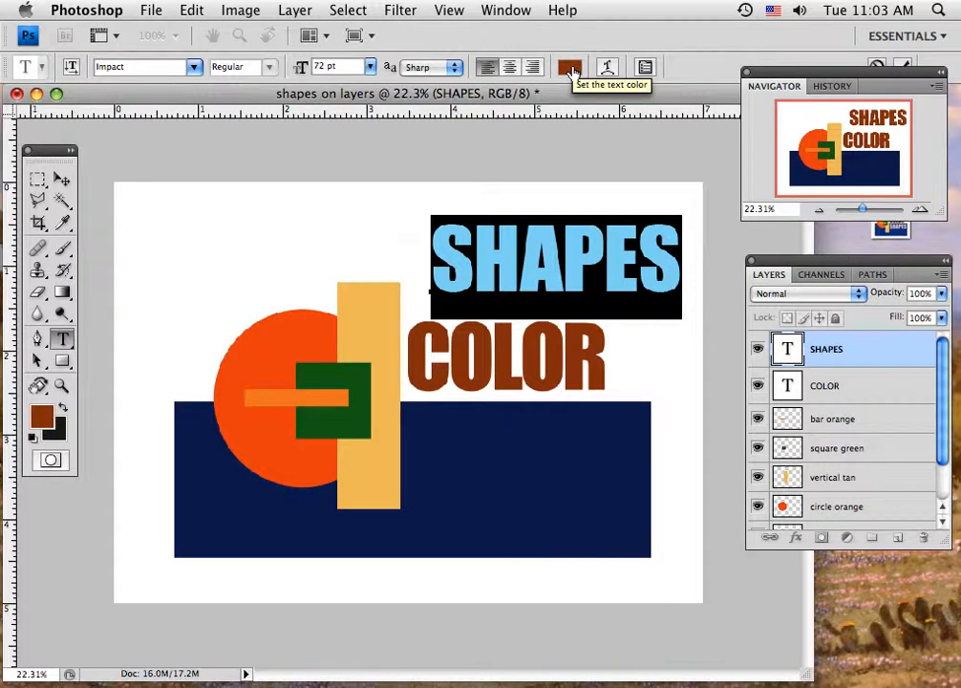
{"action": "left_click", "coordinate": [571, 69]}
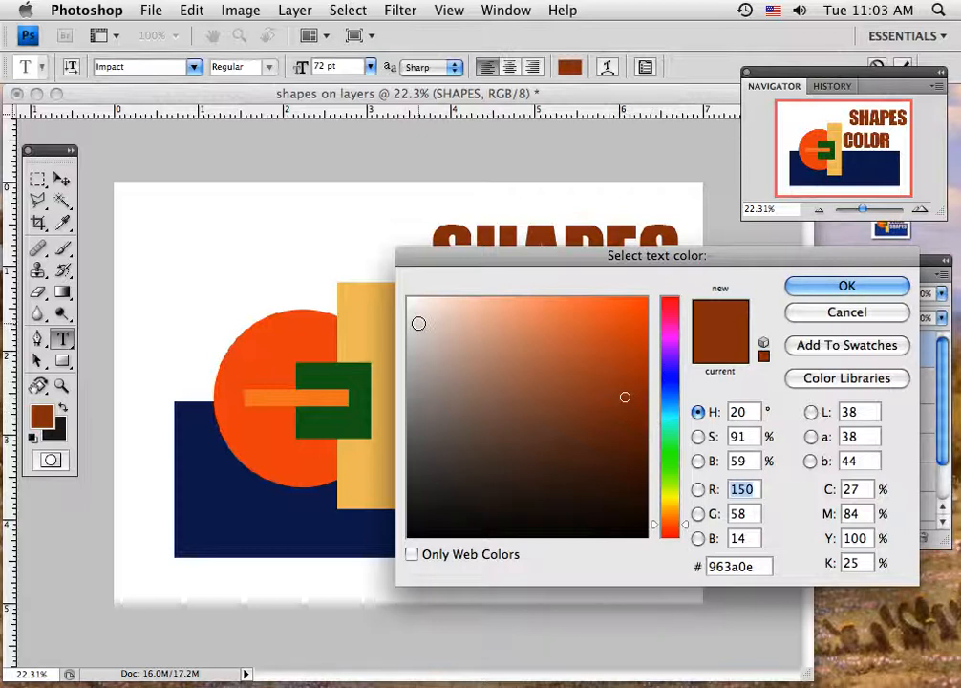
{"action": "left_click", "coordinate": [418, 323]}
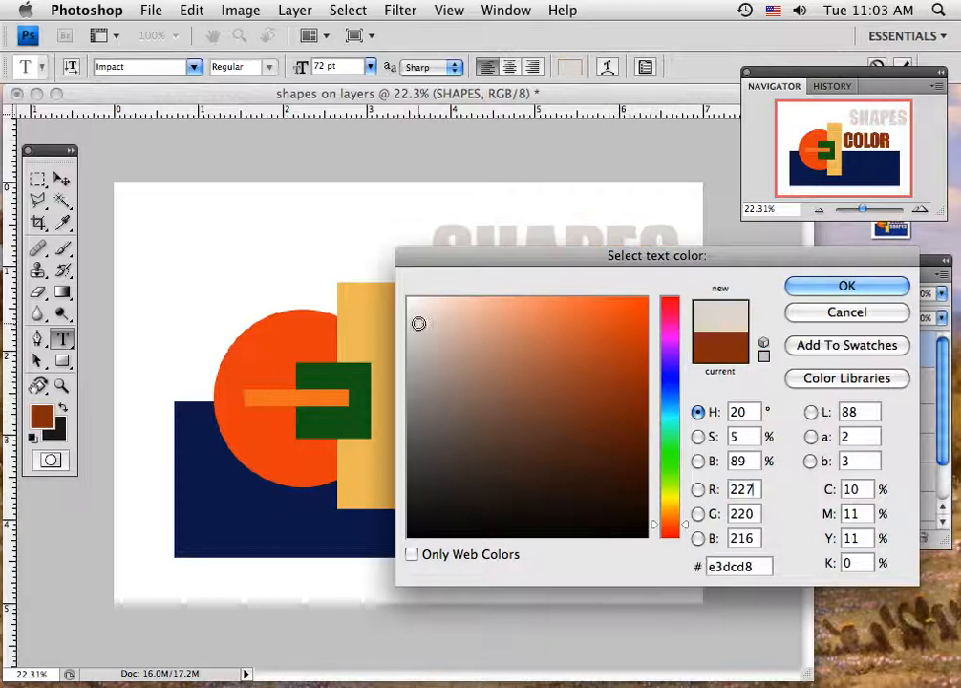
{"action": "left_click", "coordinate": [797, 288]}
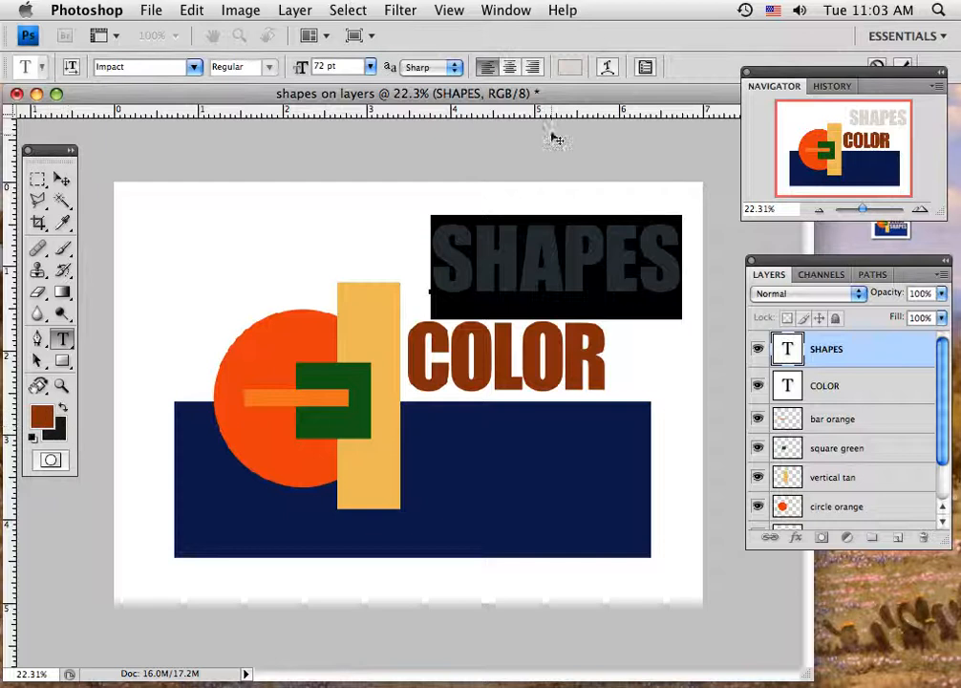
- Move the word SHAPES onto the blue rectangle, directly below COLOR and aligned with its starting edge
{"action": "left_click", "coordinate": [60, 183]}
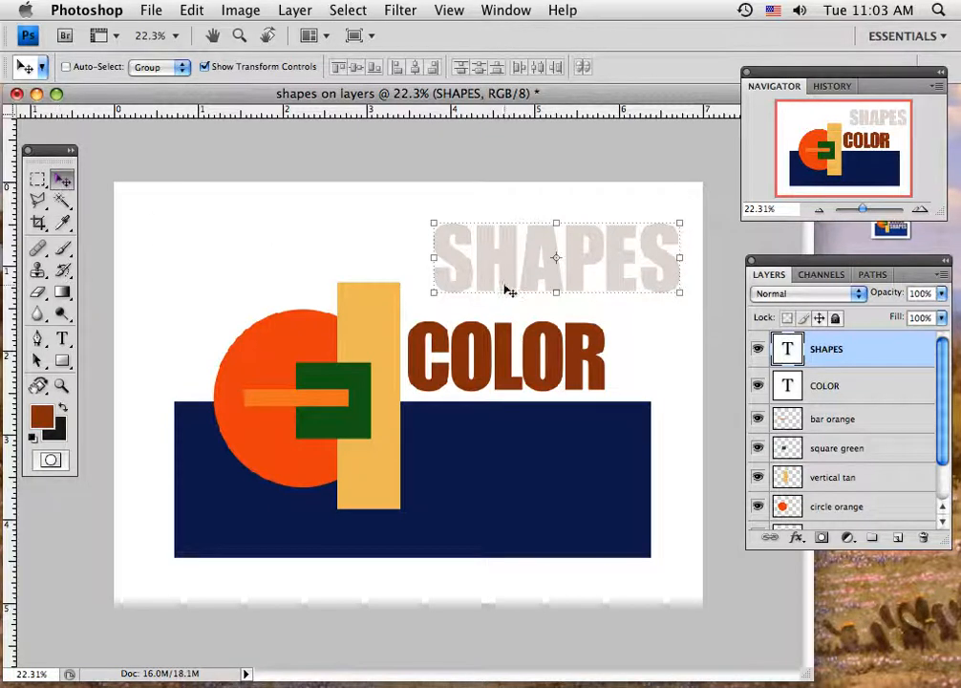
{"action": "left_click_drag", "start_coordinate": [552, 274], "coordinate": [523, 465]}
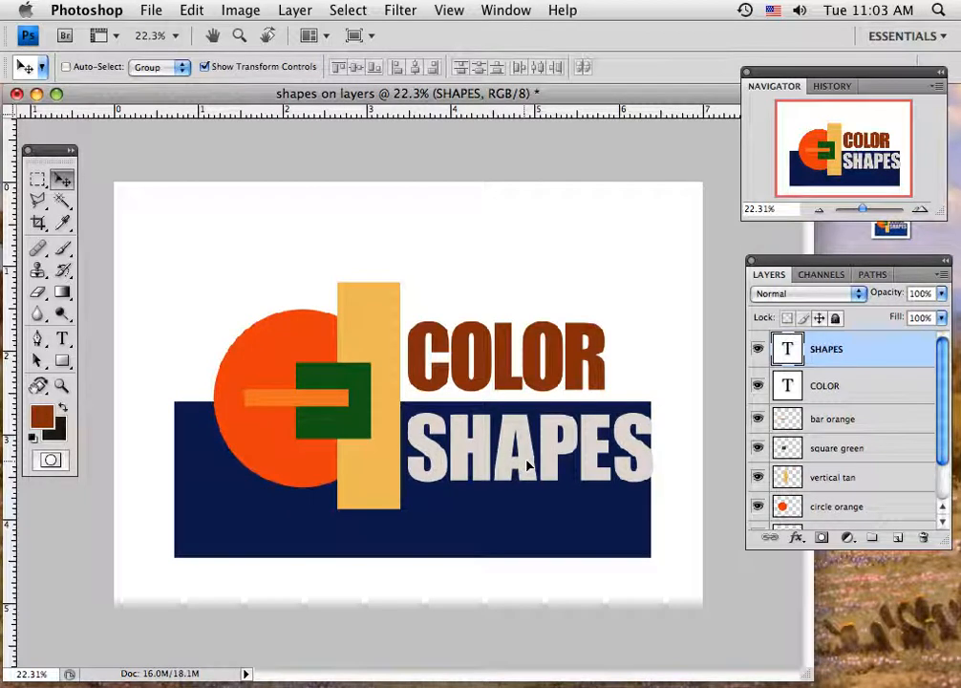
{"action": "left_click_drag", "start_coordinate": [527, 466], "coordinate": [524, 460]}
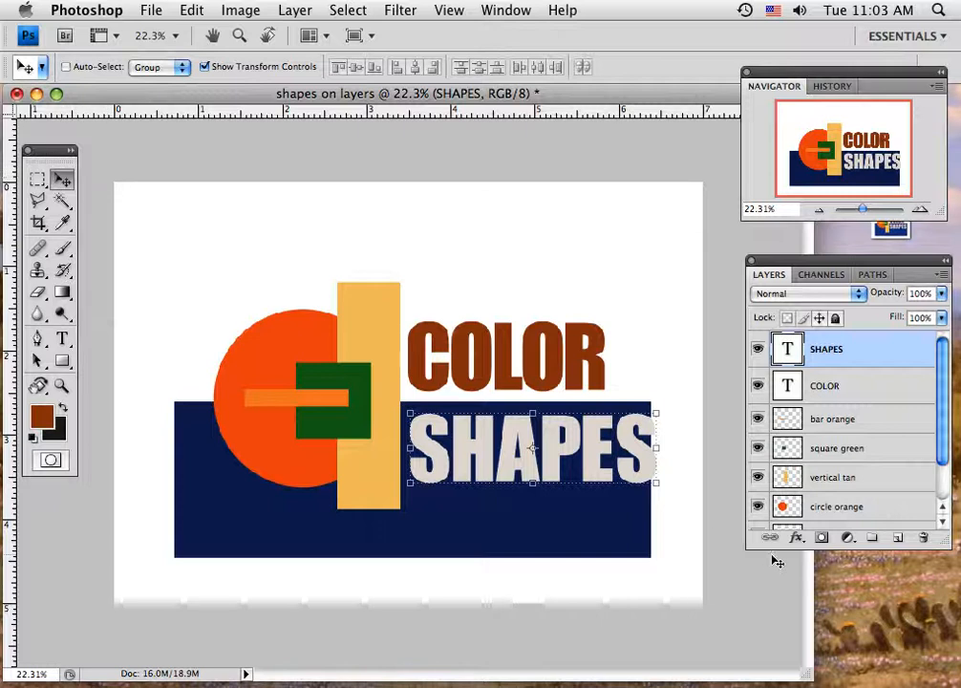
- Widen the blue rectangle on both sides to 108.7% width so it extends past the word SHAPES, and apply the transformation
{"action": "left_click_drag", "start_coordinate": [942, 541], "coordinate": [942, 620]}
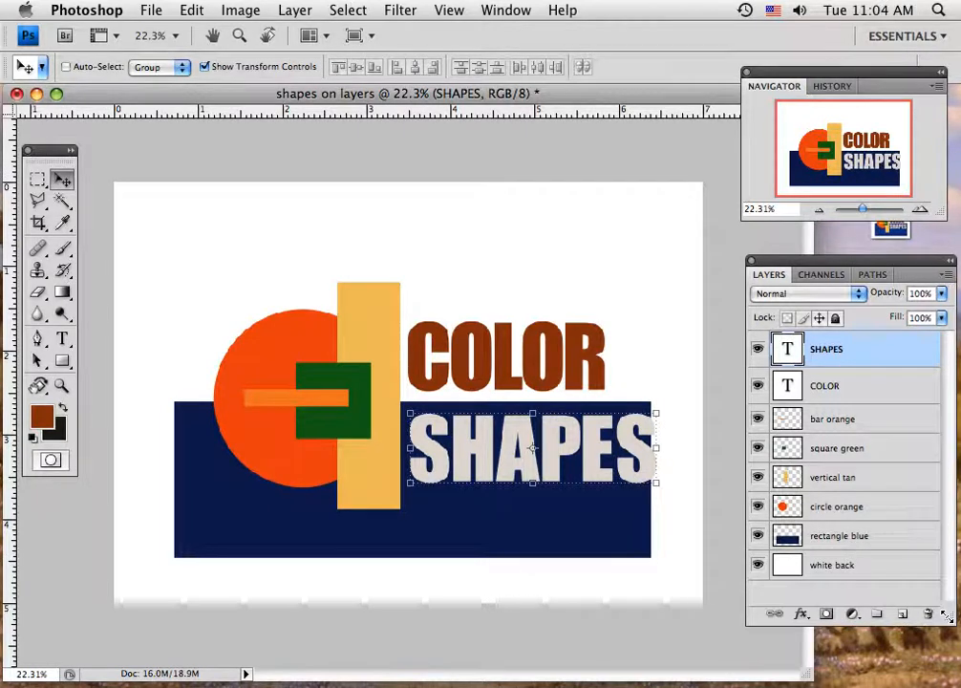
{"action": "left_click", "coordinate": [843, 538]}
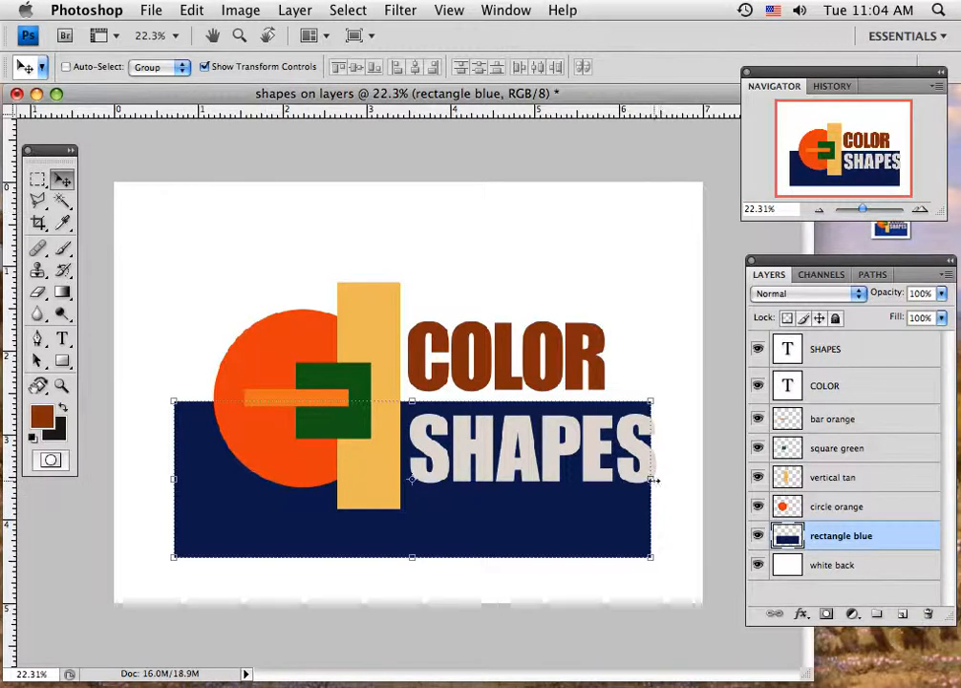
{"action": "left_click_drag", "start_coordinate": [652, 479], "coordinate": [670, 480]}
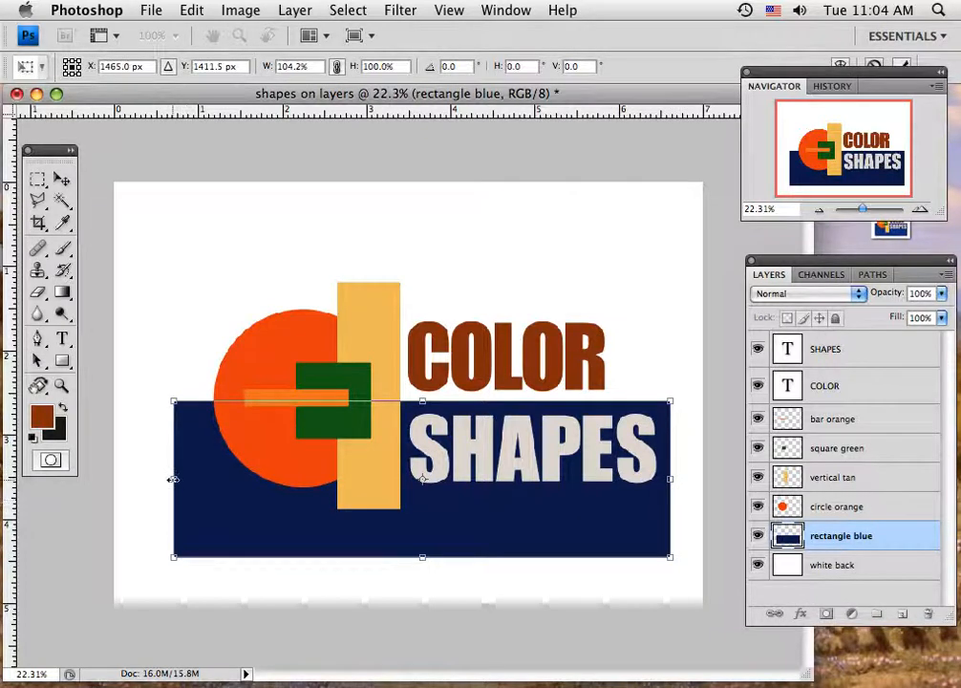
{"action": "left_click_drag", "start_coordinate": [173, 480], "coordinate": [151, 480]}
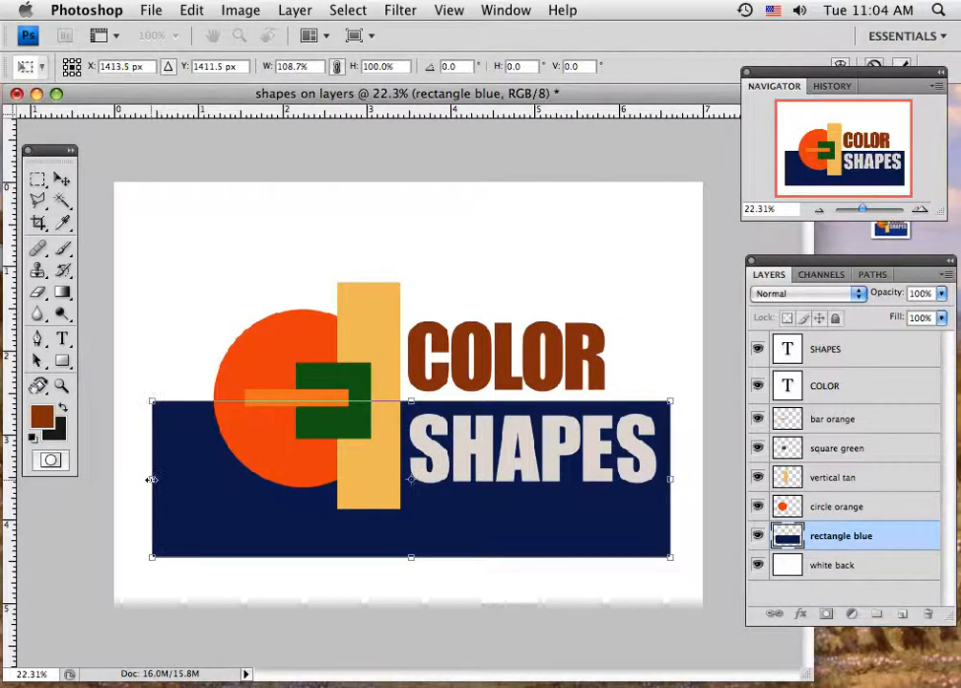
{"action": "key", "text": "v"}
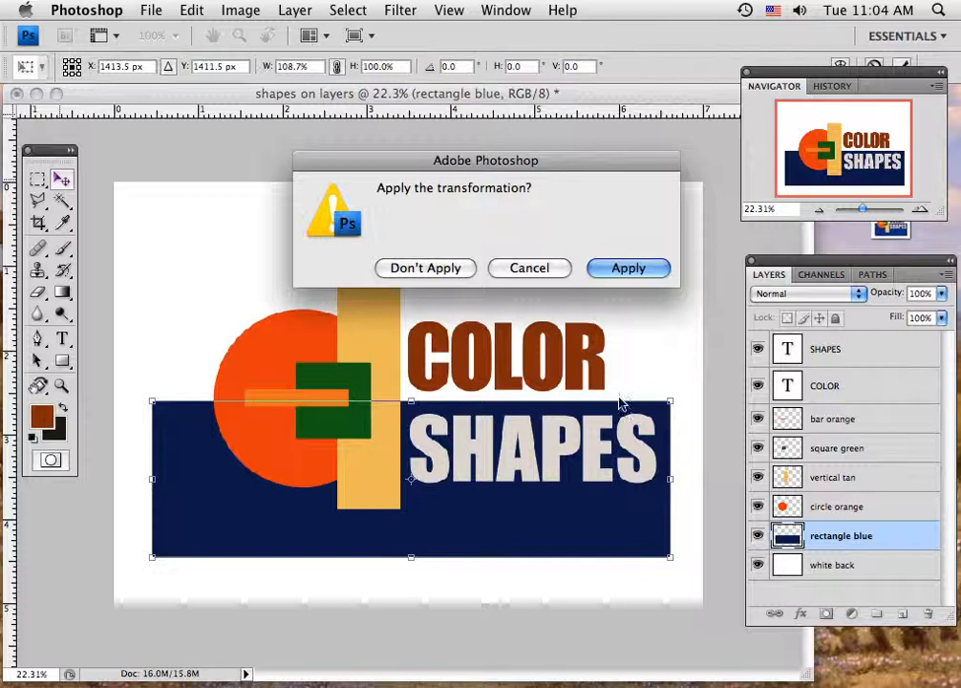
{"action": "left_click", "coordinate": [657, 267]}
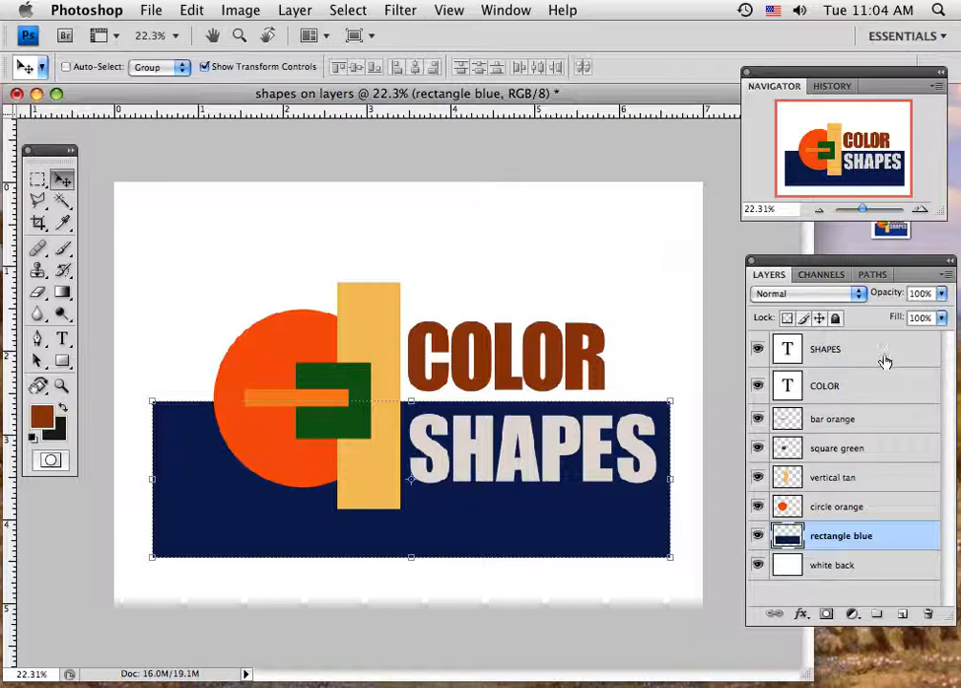
- Place the SHAPES layer below the COLOR layer in the stacking order and rasterize its type
{"action": "left_click_drag", "start_coordinate": [887, 351], "coordinate": [888, 397]}
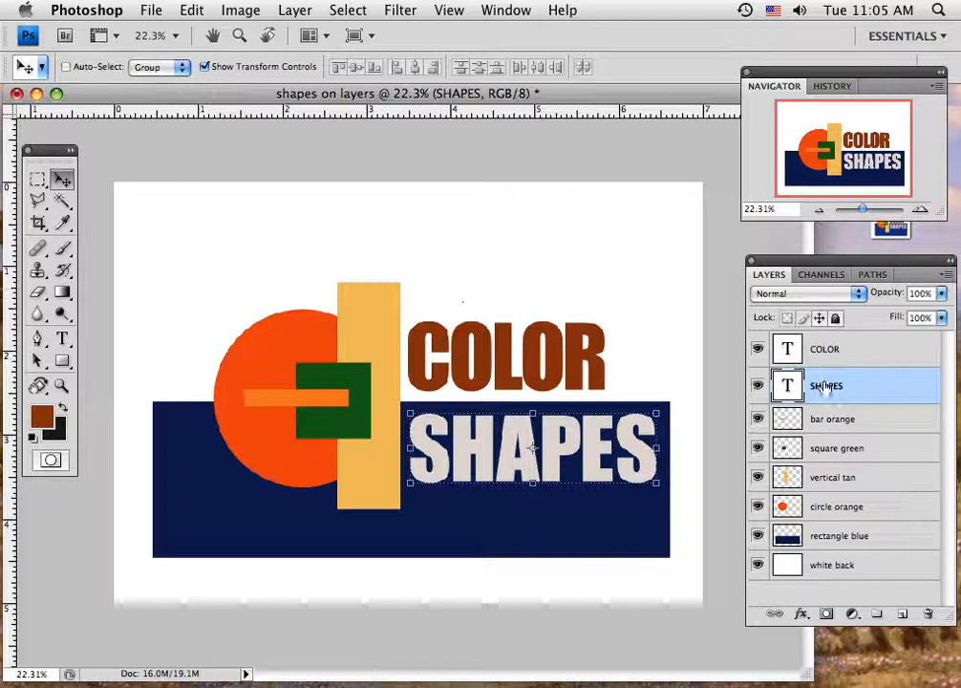
{"action": "left_click", "coordinate": [296, 11]}
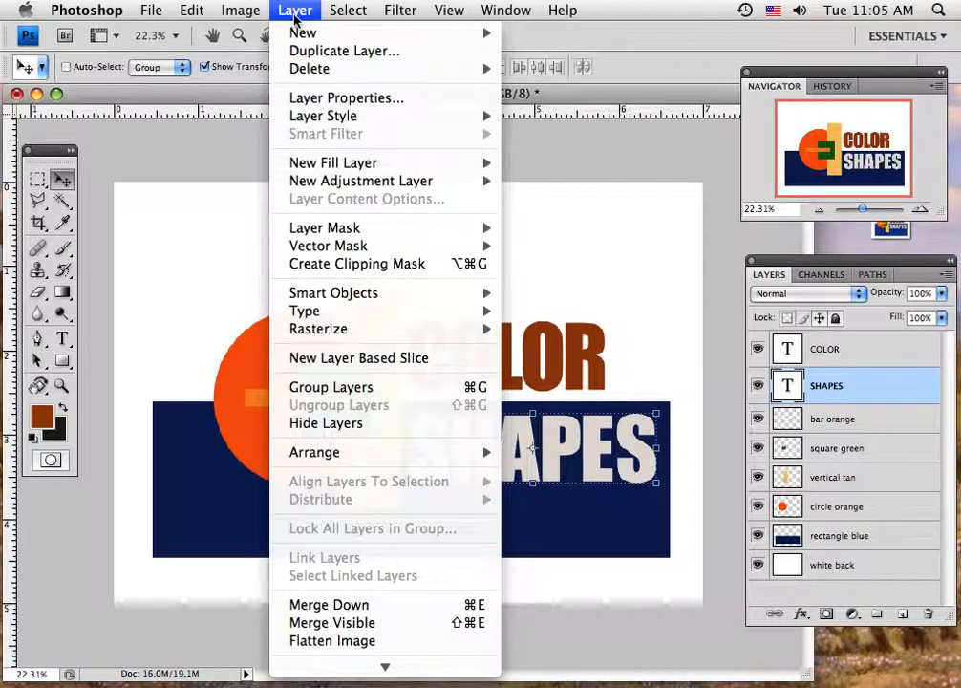
{"action": "mouse_move", "coordinate": [335, 329]}
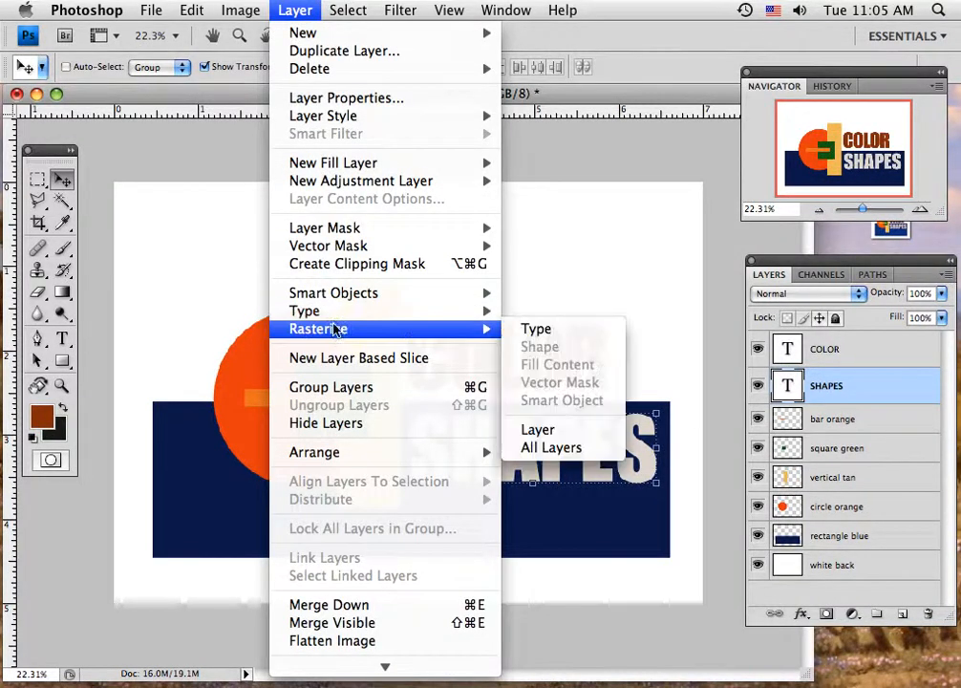
{"action": "left_click", "coordinate": [531, 330]}
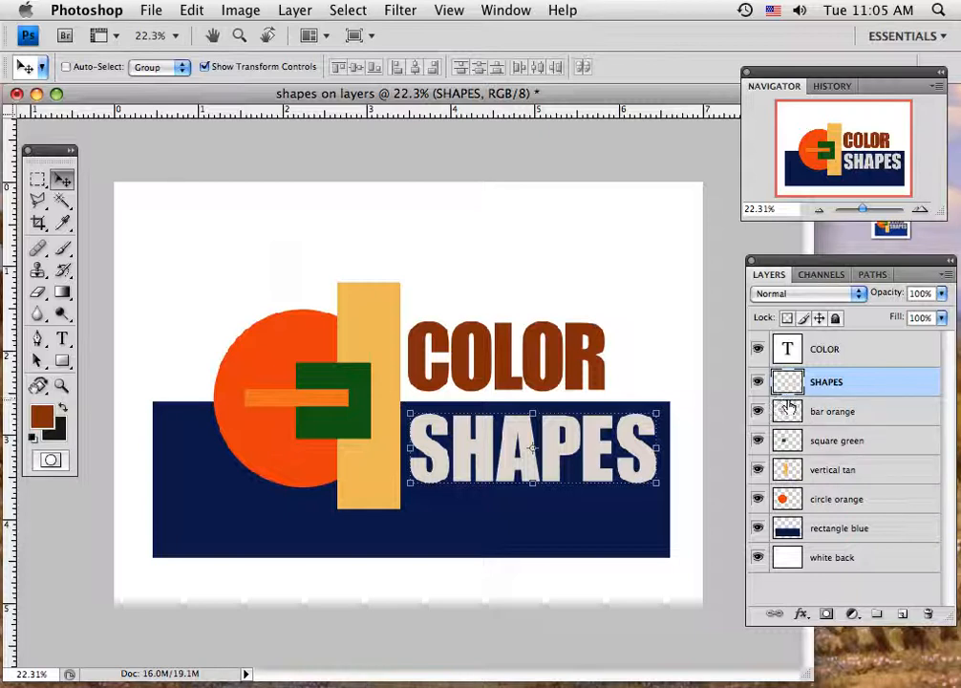
- Rasterize the type of the COLOR layer and turn off the display of transform controls
{"action": "left_click", "coordinate": [844, 354]}
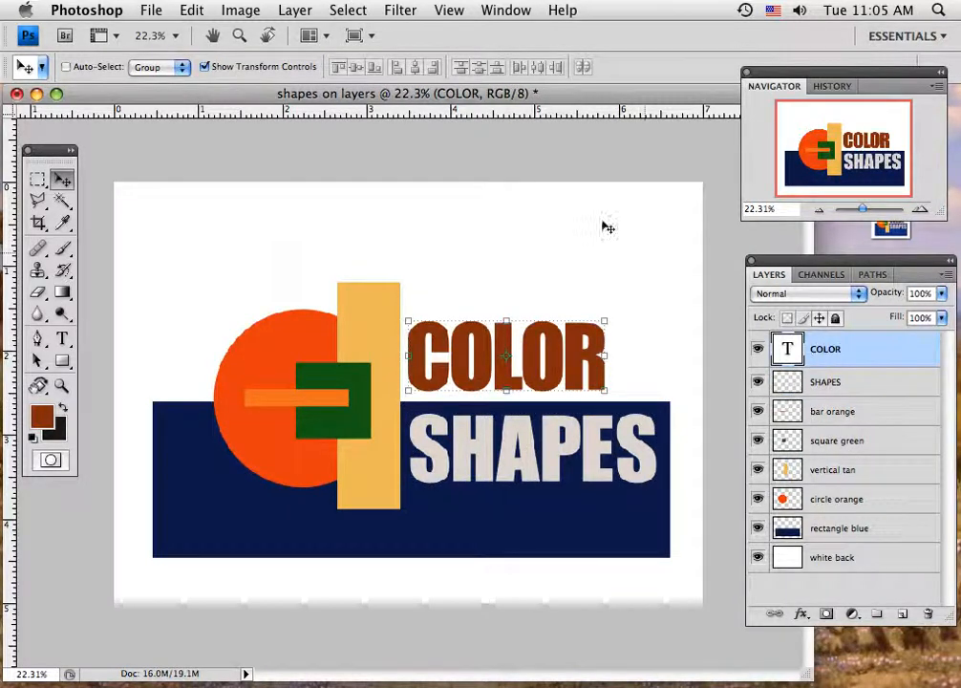
{"action": "left_click", "coordinate": [294, 11]}
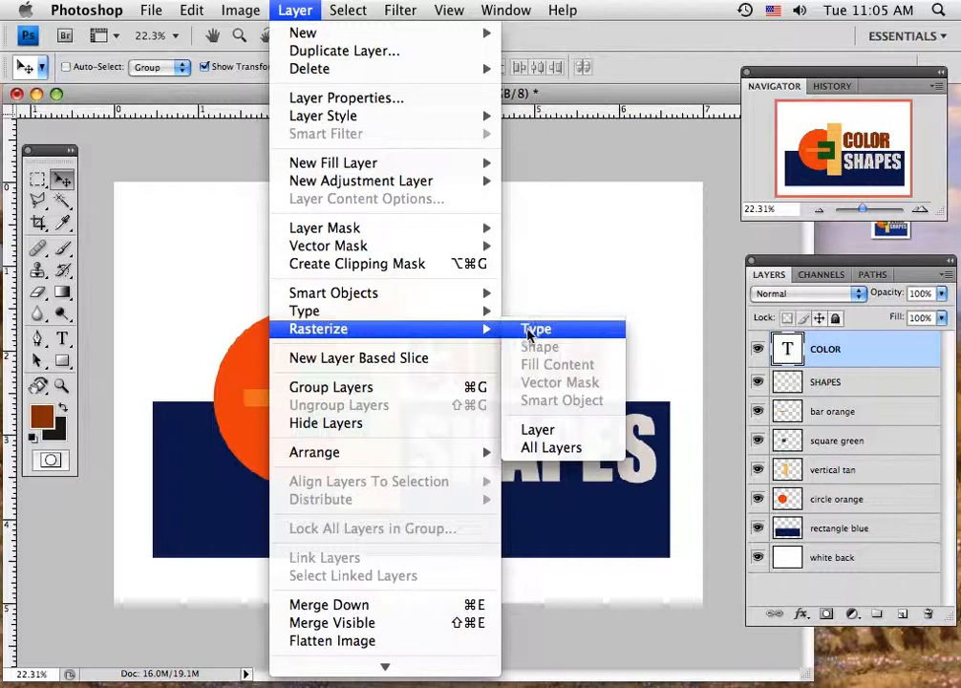
{"action": "left_click", "coordinate": [529, 333]}
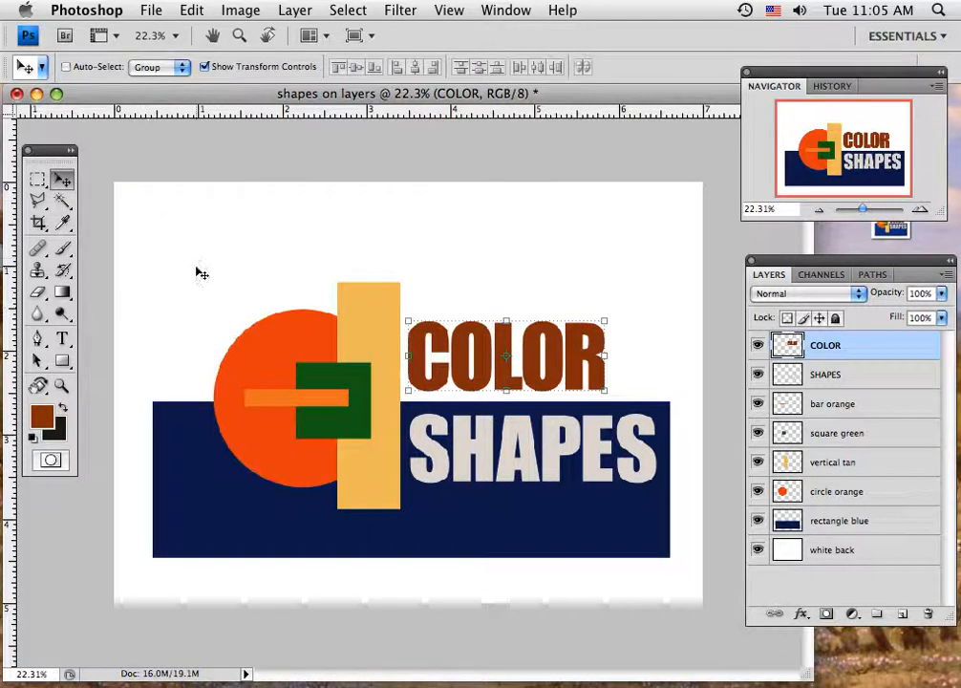
{"action": "left_click", "coordinate": [204, 68]}
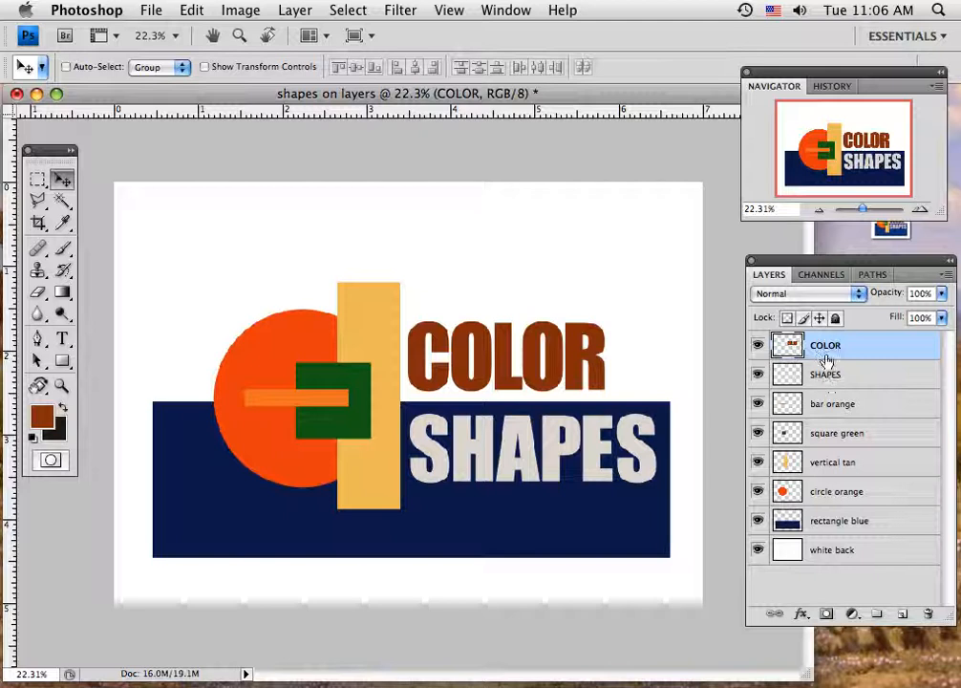
- Rename the "circle orange" layer as "circle red" and deselect all layers
{"action": "left_click", "coordinate": [851, 499]}
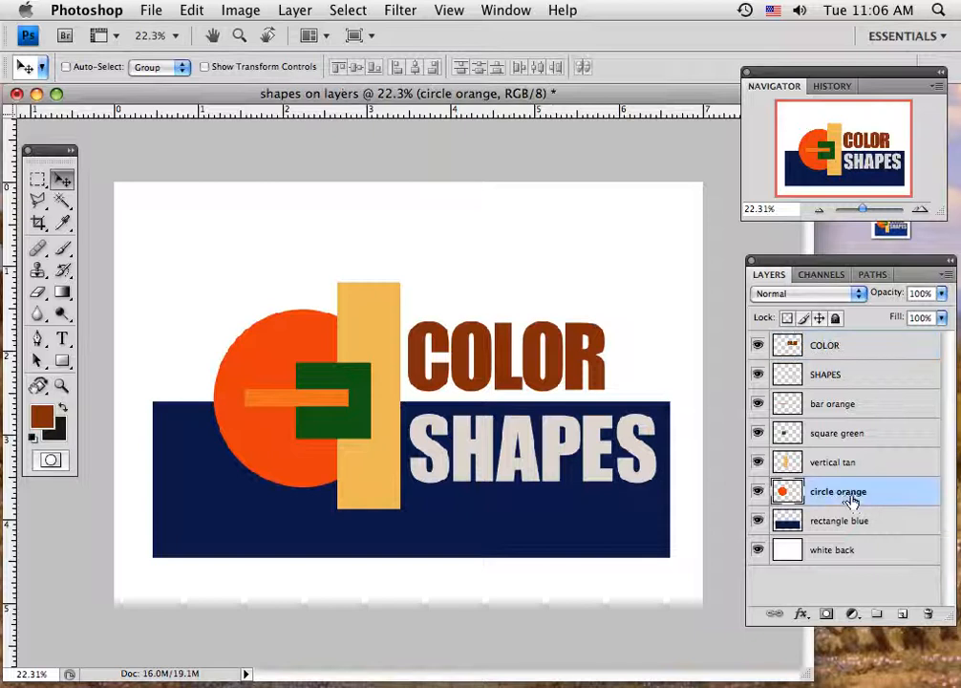
{"action": "key", "text": "space"}
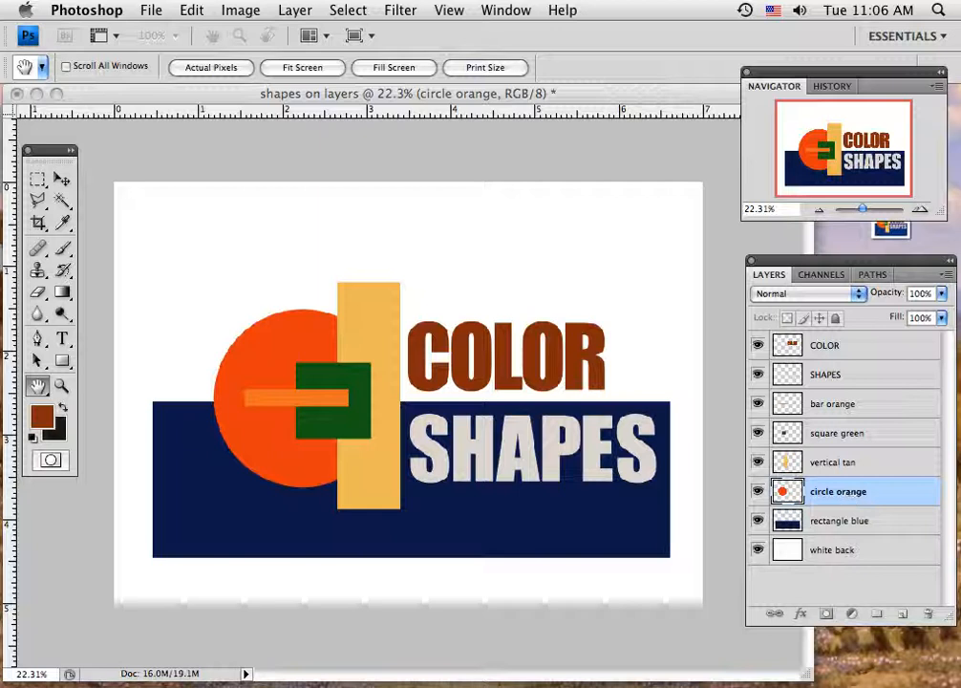
{"action": "double_click", "coordinate": [839, 492]}
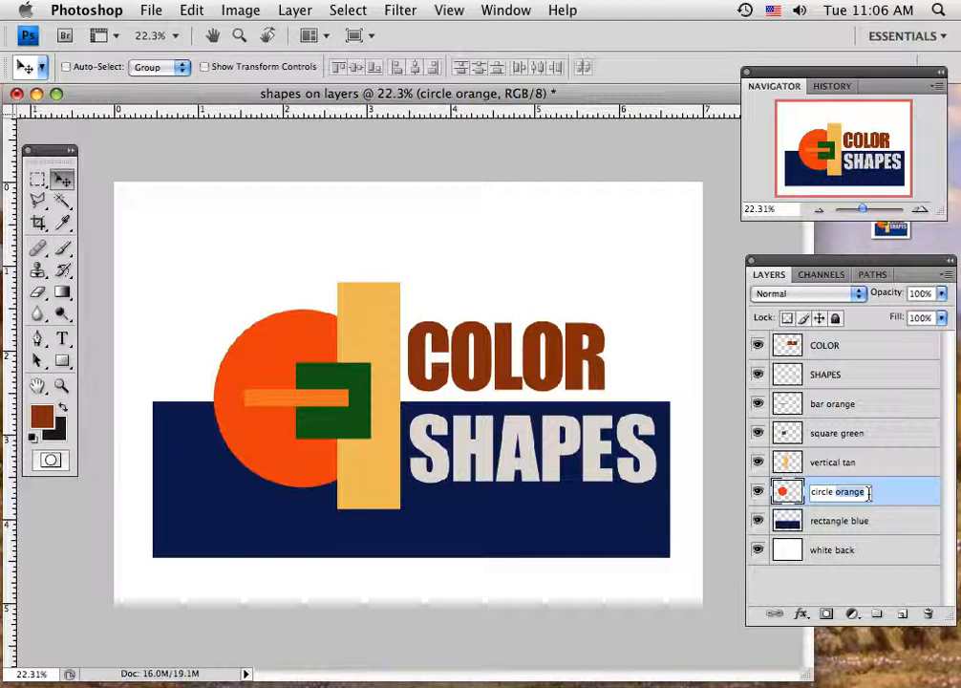
{"action": "type", "text": "RE"}
{"action": "key", "text": "Return"}
{"action": "left_click", "coordinate": [869, 584]}
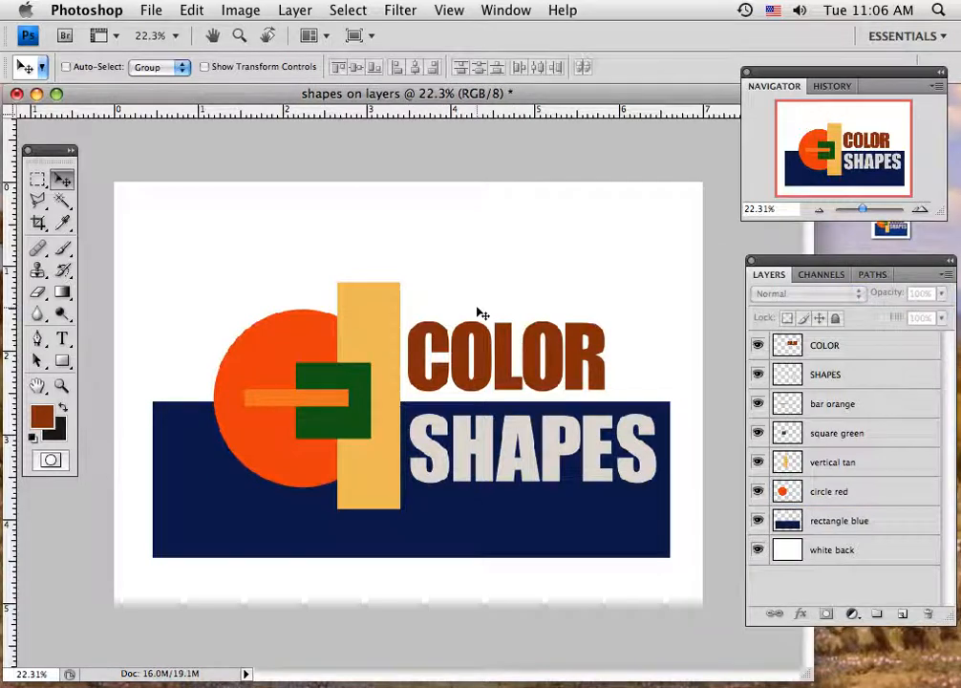